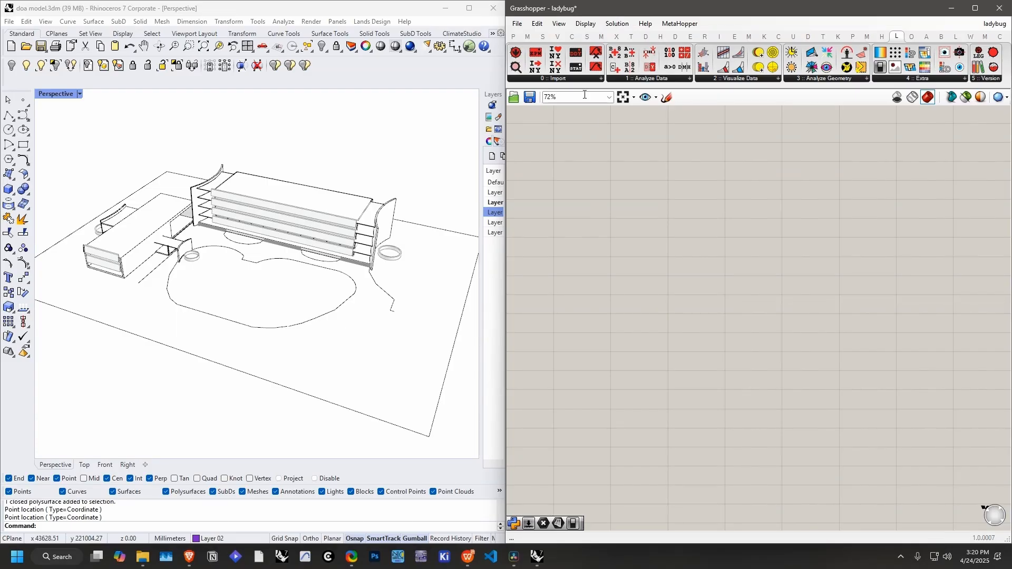
# Step: Place an LB EPWmap component on the empty Grasshopper canvas
pyautogui.click(565, 79)
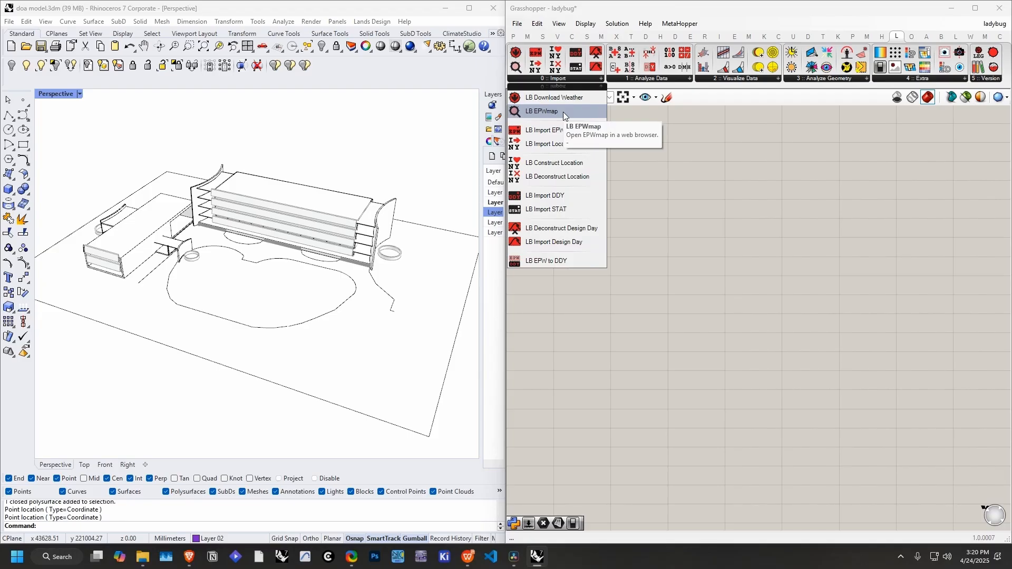
pyautogui.moveTo(563, 111); pyautogui.dragTo(678, 245)
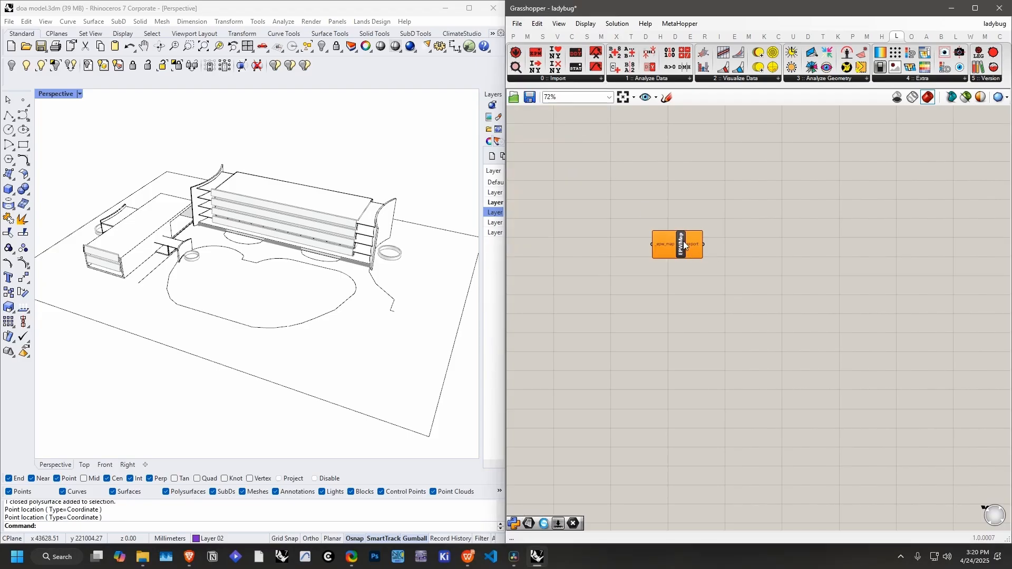
pyautogui.scroll(3, 685, 248)
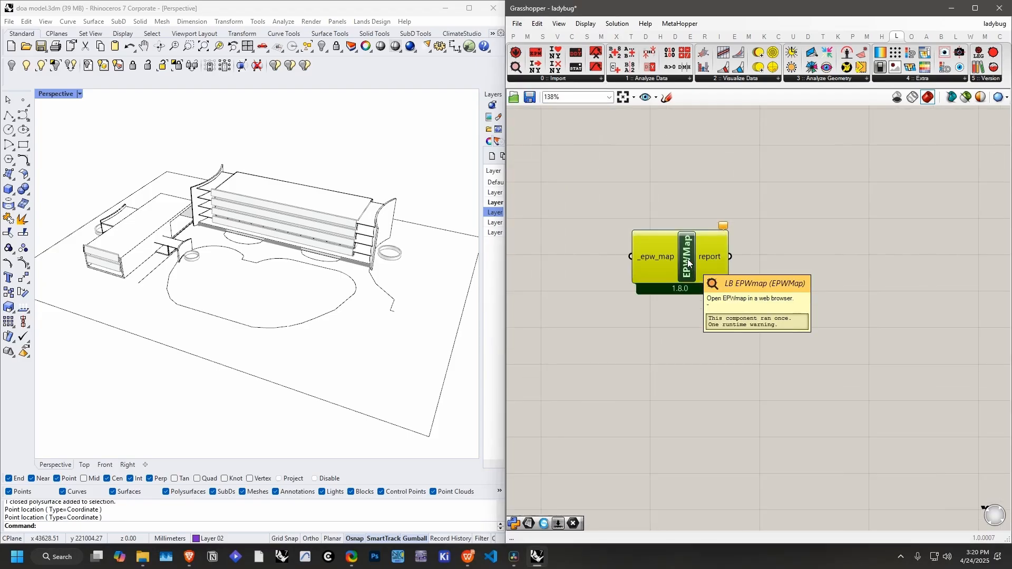
pyautogui.moveTo(688, 262); pyautogui.dragTo(735, 262, button='right')
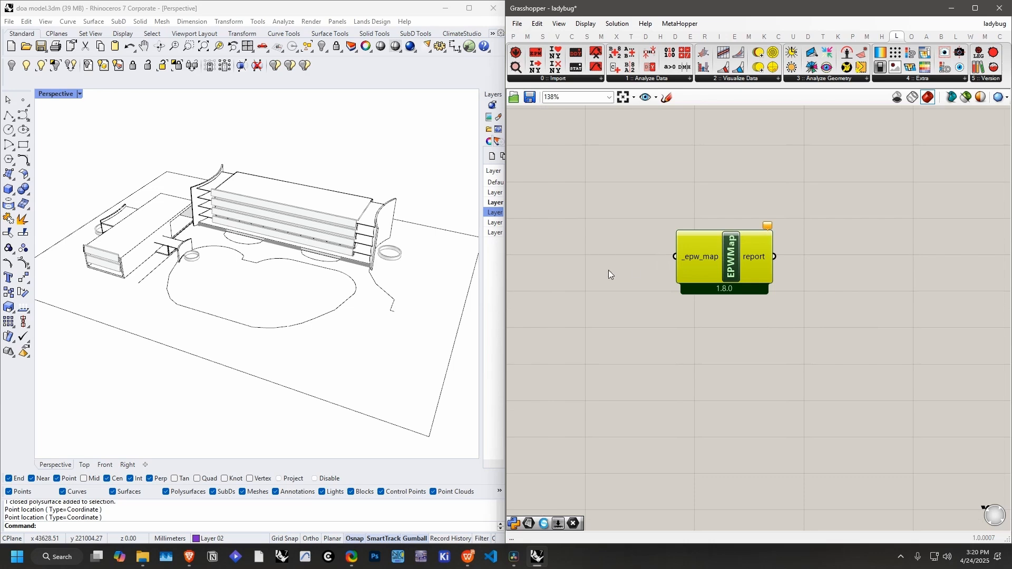
# Step: Add a Button component and connect its output to the EPWmap component's _epw_map input
pyautogui.doubleClick(568, 260)
pyautogui.write('buut')
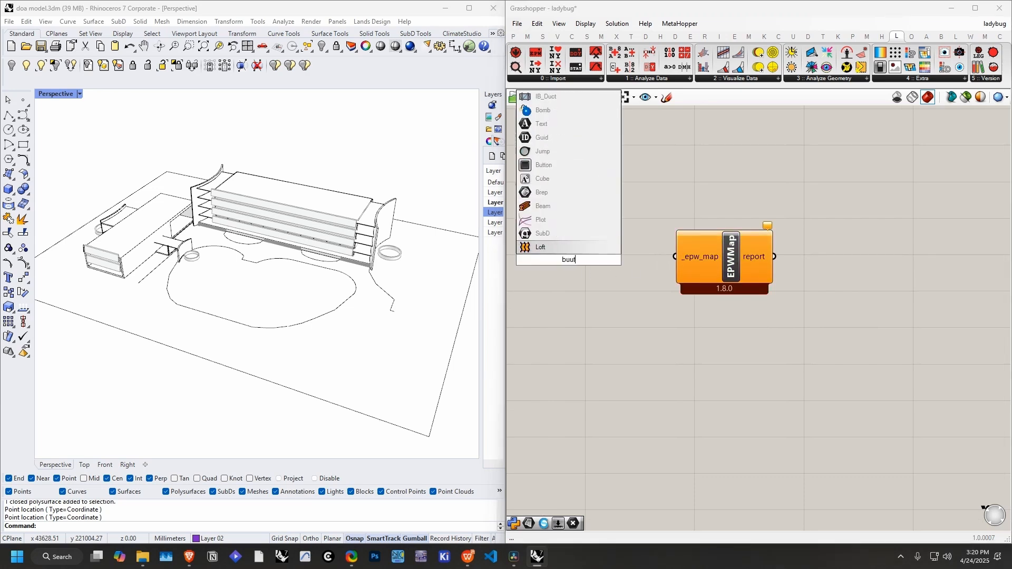
pyautogui.press('BackSpace')
pyautogui.press('BackSpace')
pyautogui.write('t')
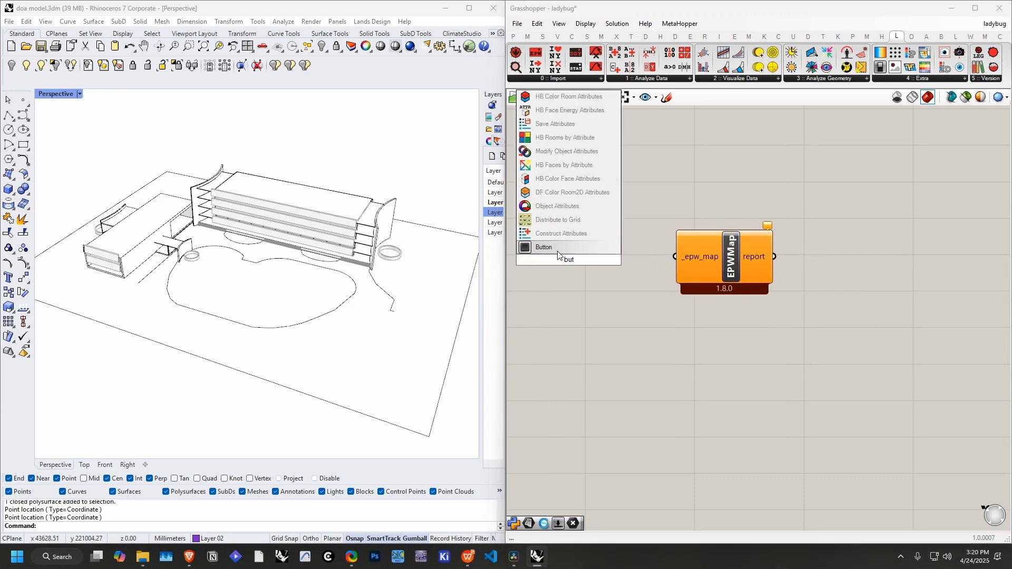
pyautogui.click(574, 251)
pyautogui.moveTo(609, 260); pyautogui.dragTo(677, 258)
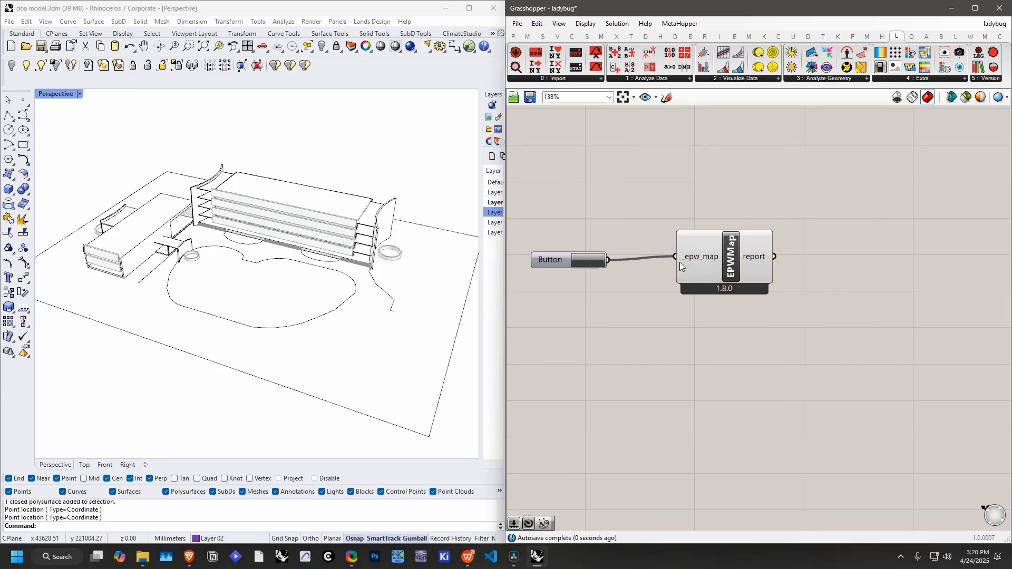
# Step: Launch the EPW map with the Button component and download the Dhaka-Shahjalal.Intl.AP TMYx weather data
pyautogui.click(598, 261)
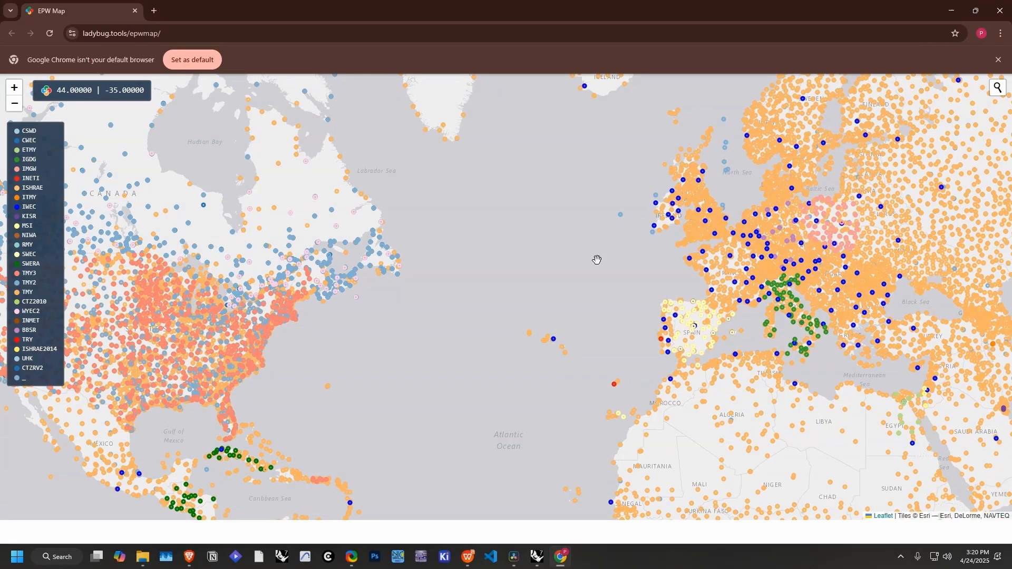
pyautogui.moveTo(596, 260); pyautogui.dragTo(289, 236)
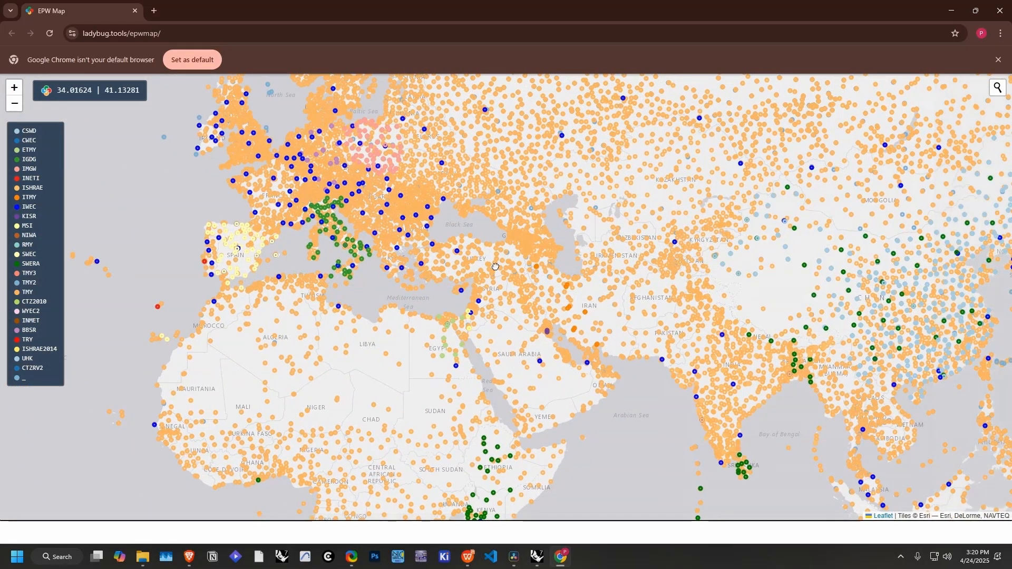
pyautogui.moveTo(843, 369); pyautogui.dragTo(450, 252)
pyautogui.scroll(1, 280, 223)
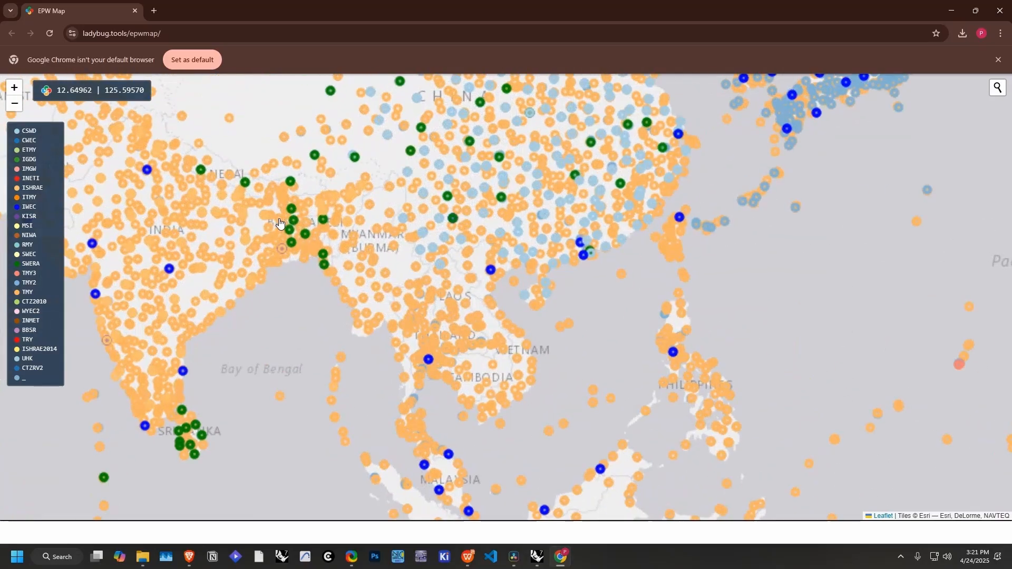
pyautogui.scroll(1, 280, 222)
pyautogui.scroll(2, 323, 235)
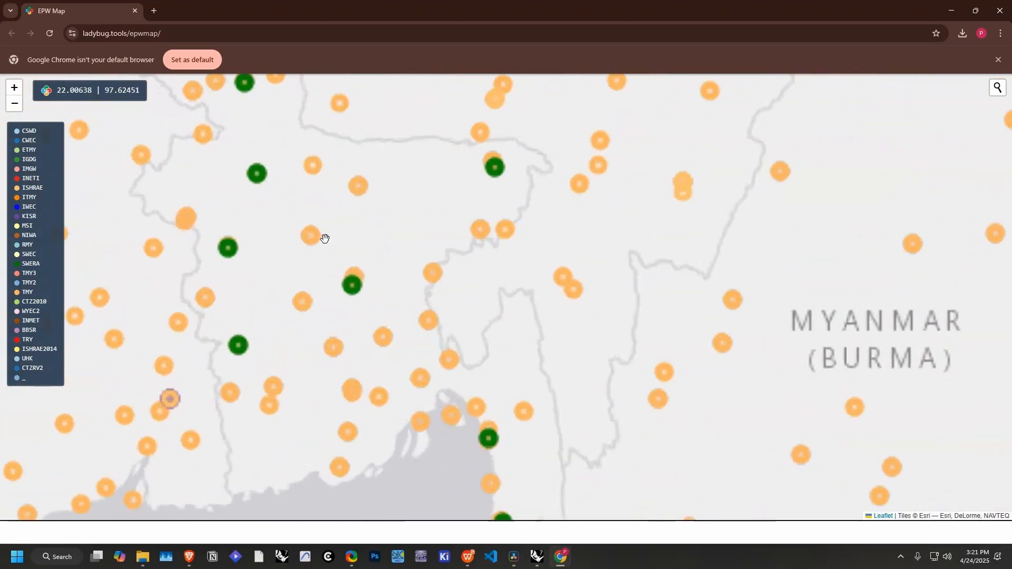
pyautogui.scroll(2, 351, 265)
pyautogui.scroll(1, 362, 277)
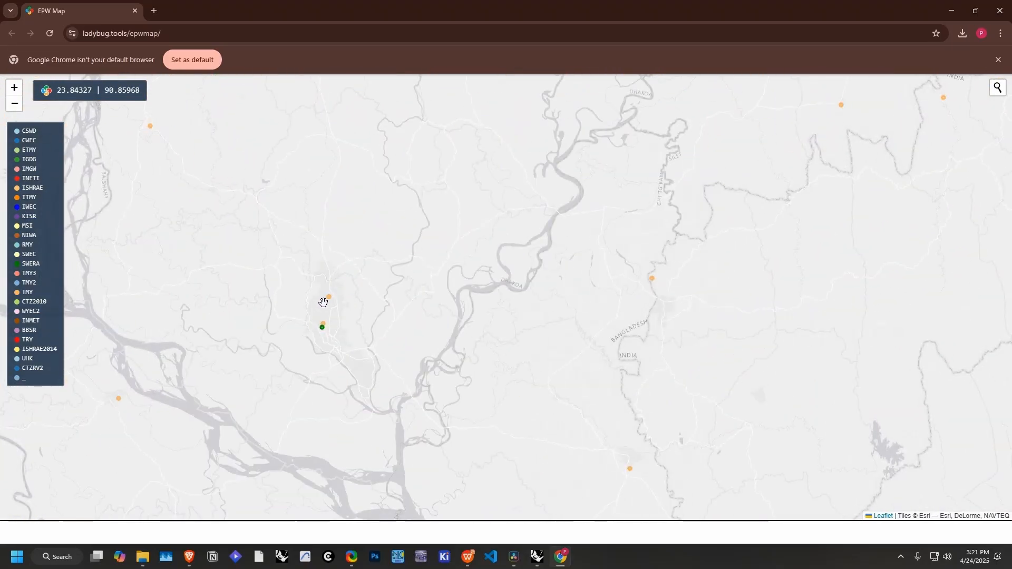
pyautogui.scroll(2, 341, 279)
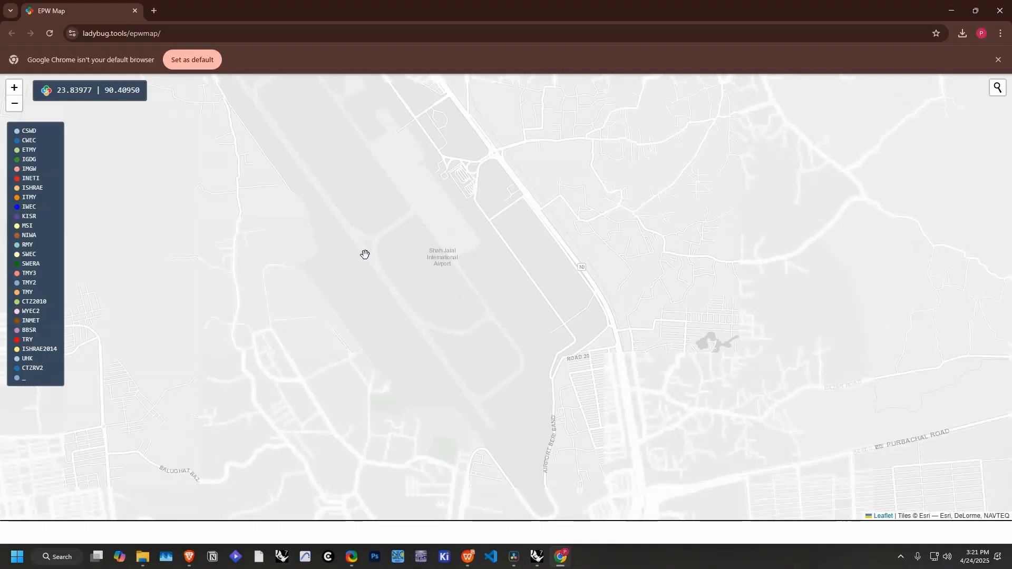
pyautogui.click(364, 256)
pyautogui.click(368, 205)
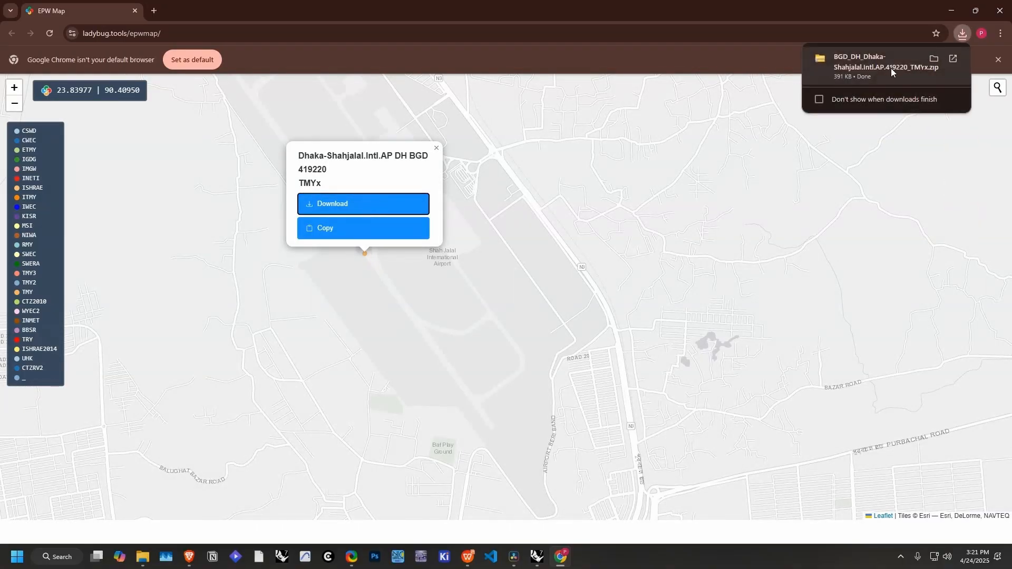
# Step: Extract the downloaded BGD_DH_Dhaka-Shahjalal.Intl.AP.419220_TMYx archive in the Downloads folder and open the extracted folder
pyautogui.click(934, 58)
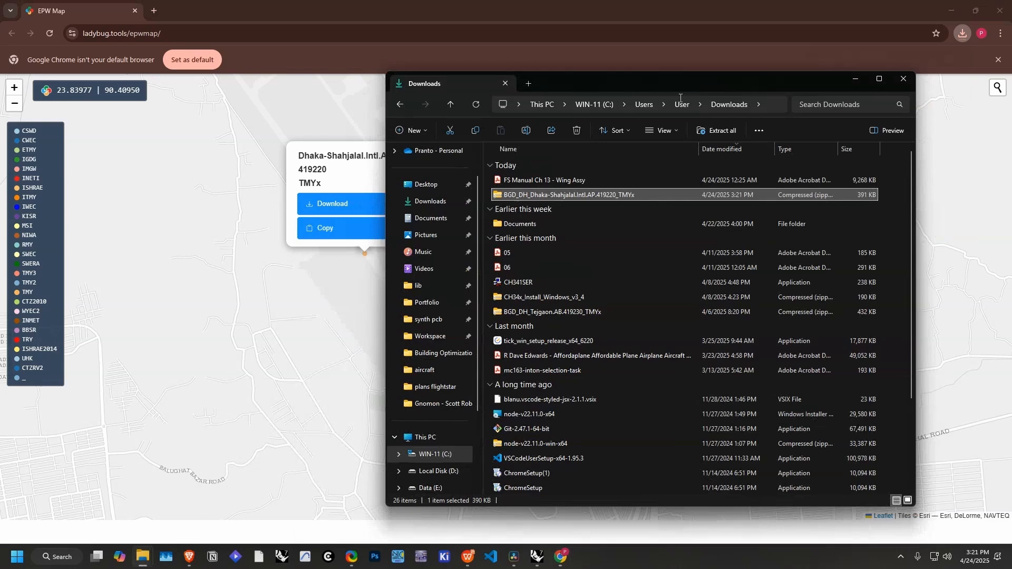
pyautogui.rightClick(535, 194)
pyautogui.click(583, 295)
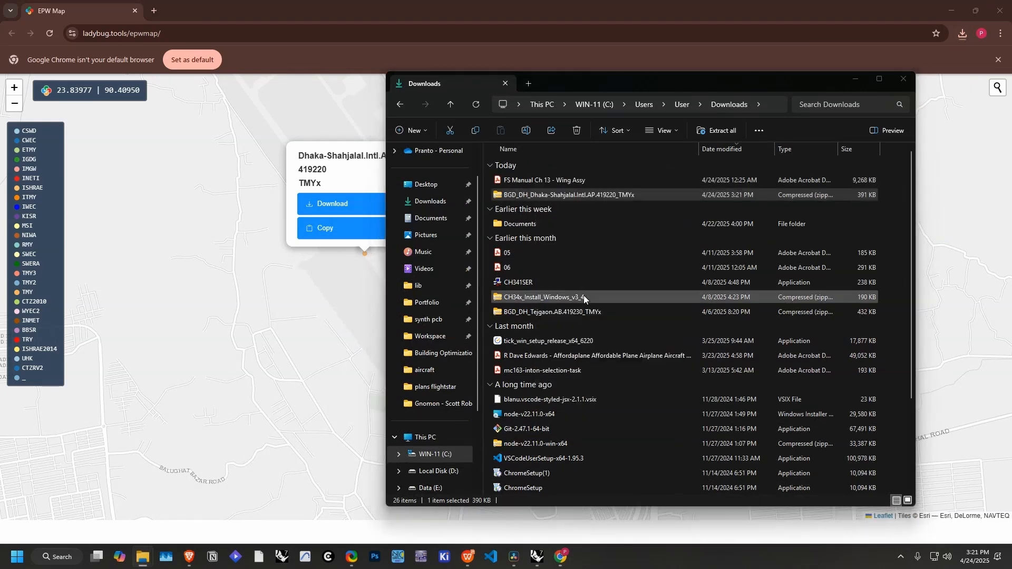
pyautogui.click(601, 377)
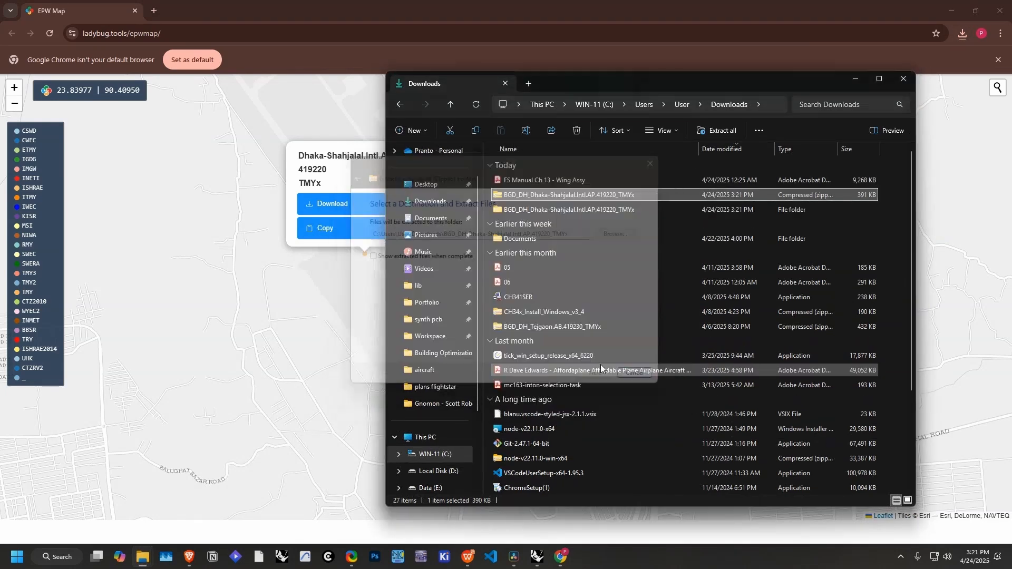
pyautogui.doubleClick(567, 206)
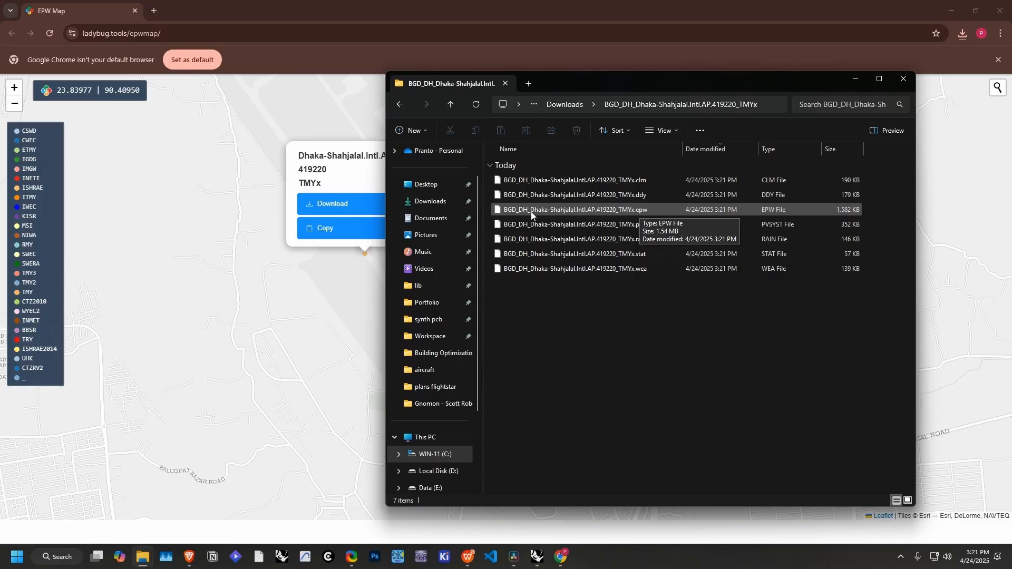
# Step: Return to Grasshopper and place an LB Import EPW component below the EPWmap component
pyautogui.click(855, 79)
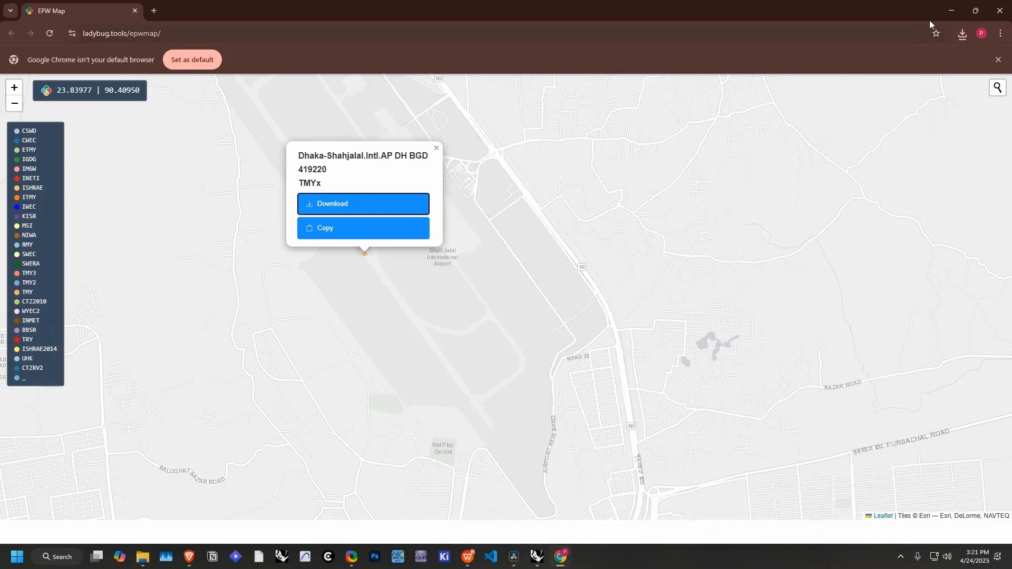
pyautogui.doubleClick(943, 16)
pyautogui.moveTo(723, 349); pyautogui.dragTo(725, 305, button='right')
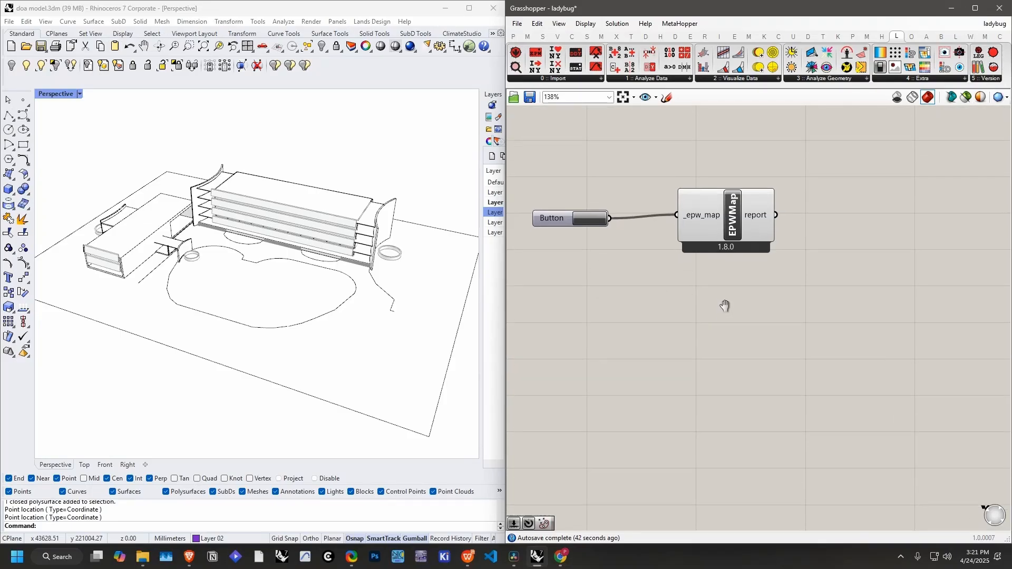
pyautogui.click(569, 80)
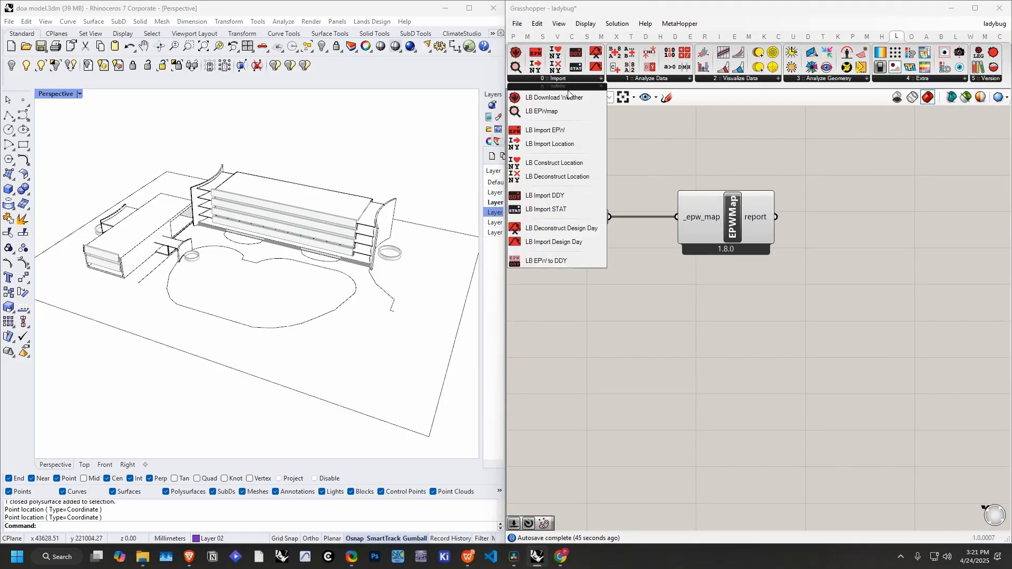
pyautogui.click(557, 131)
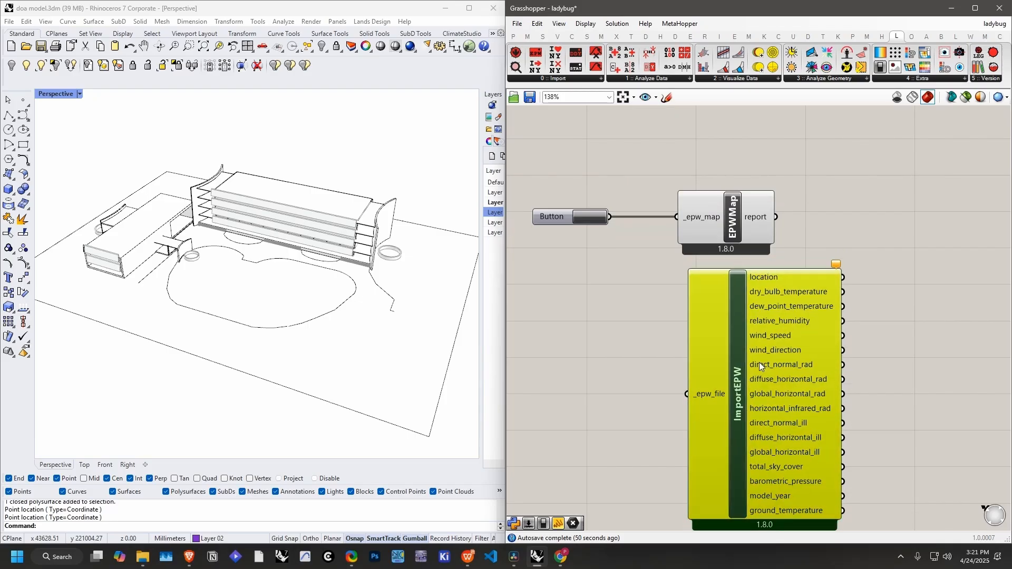
pyautogui.click(758, 371)
pyautogui.moveTo(758, 372); pyautogui.dragTo(864, 280, button='right')
# Step: Add a File Path parameter in front of the ImportEPW component, level with its _epw_file input
pyautogui.doubleClick(663, 348)
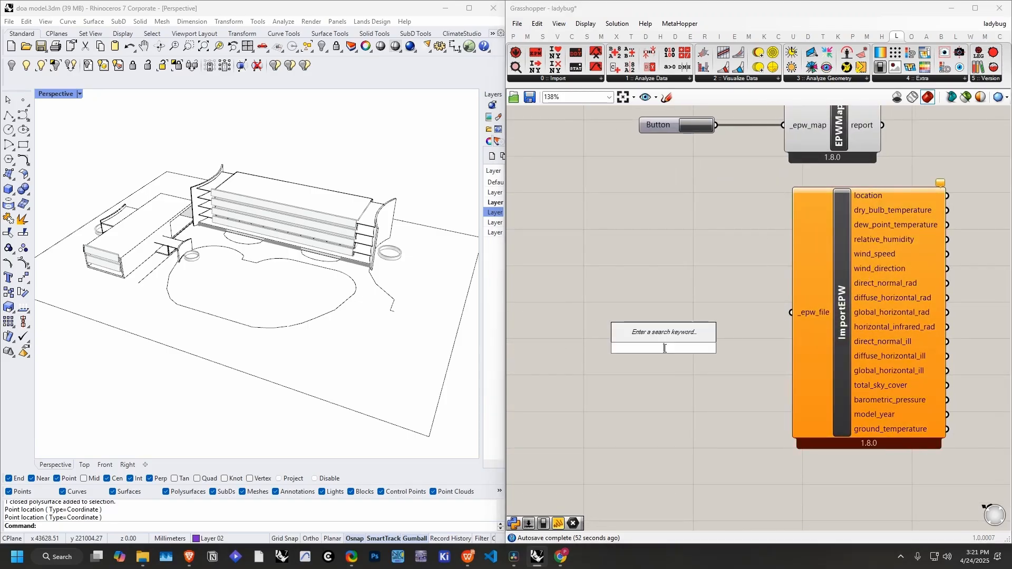
pyautogui.write('file')
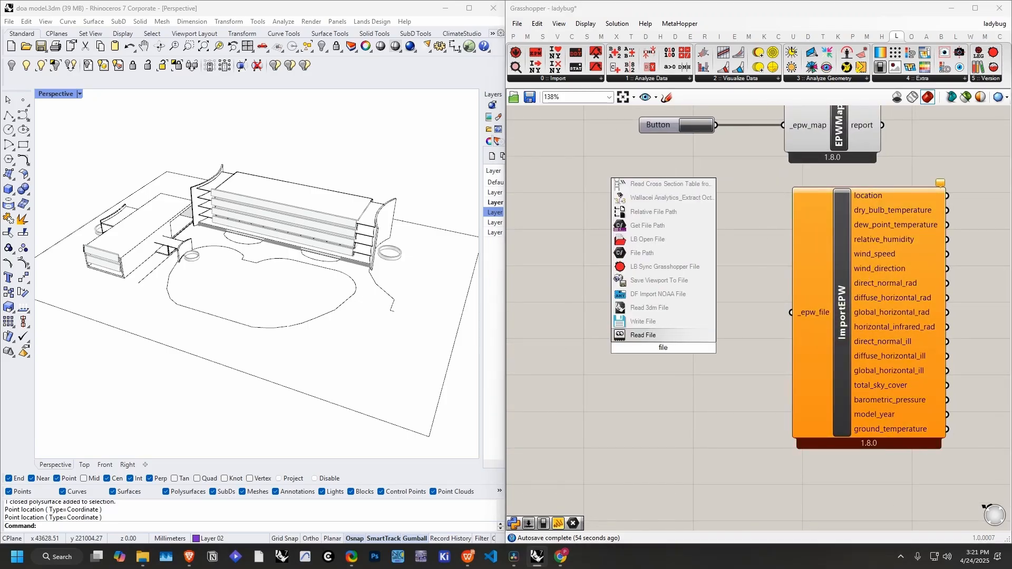
pyautogui.click(646, 252)
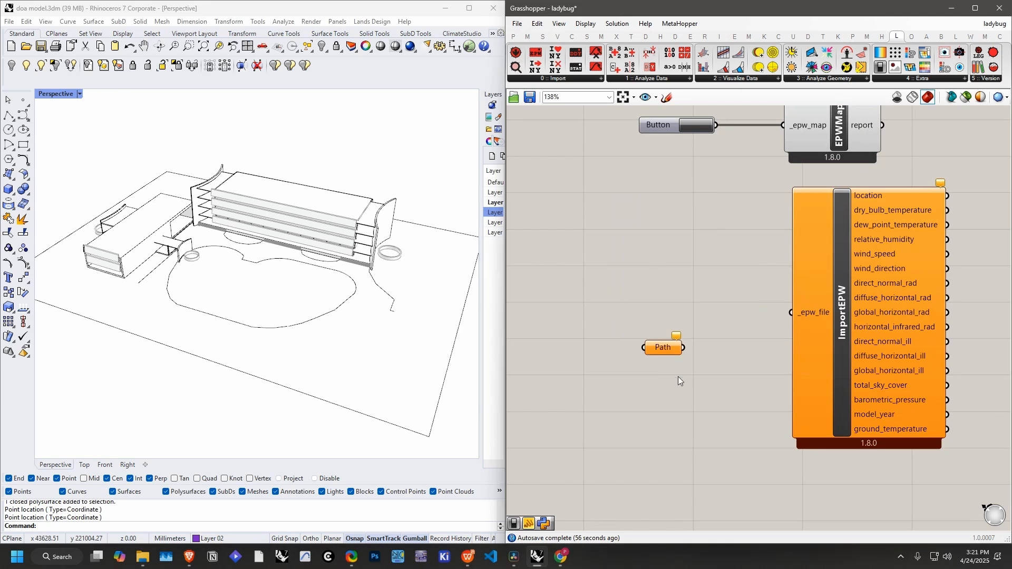
pyautogui.click(667, 349)
# Step: Set the Path parameter to the existing file BGD_DH_Dhaka-Shahjalal.Intl.AP.419220_TMYx.epw
pyautogui.rightClick(665, 315)
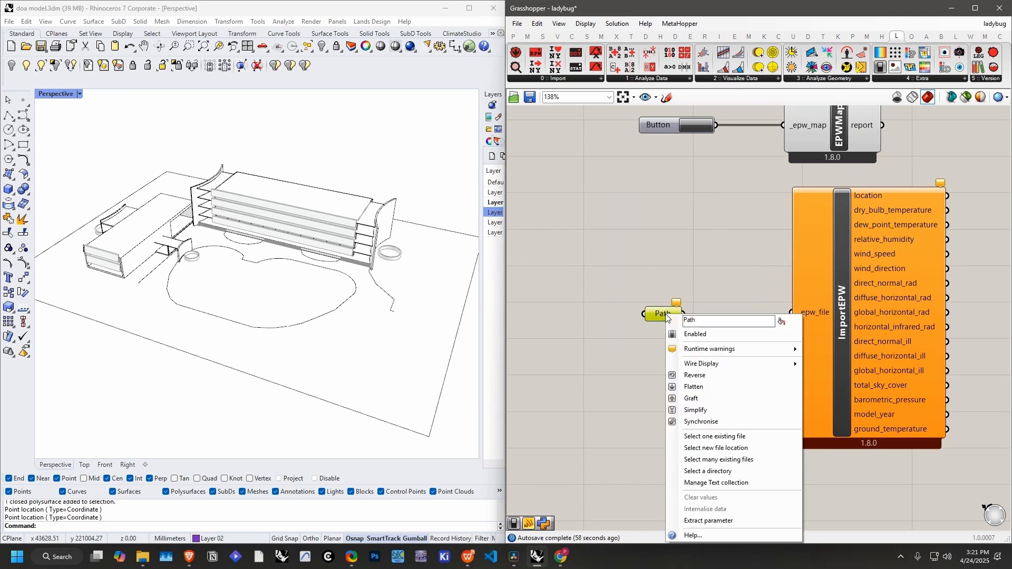
pyautogui.click(718, 438)
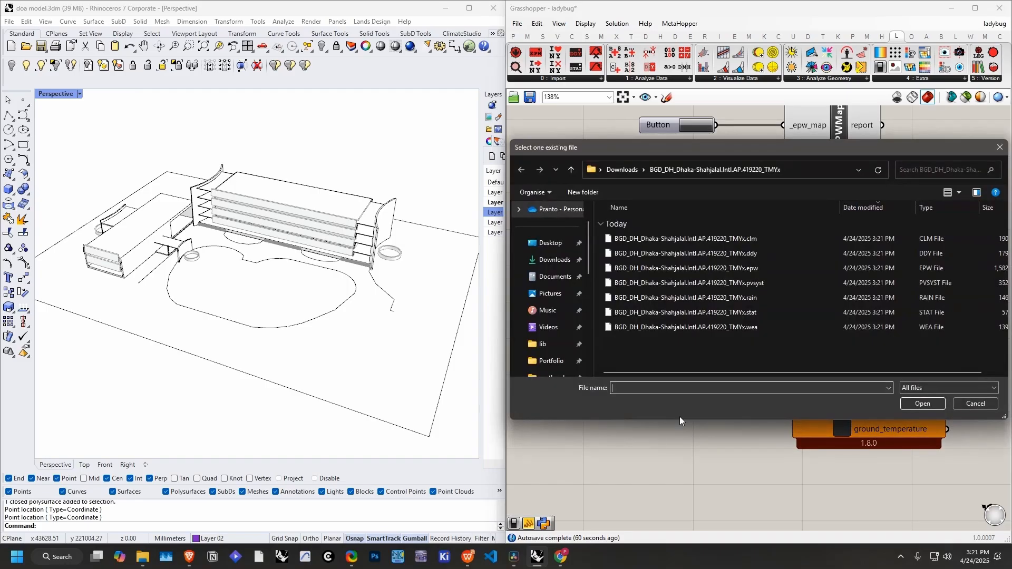
pyautogui.scroll(2, 556, 251)
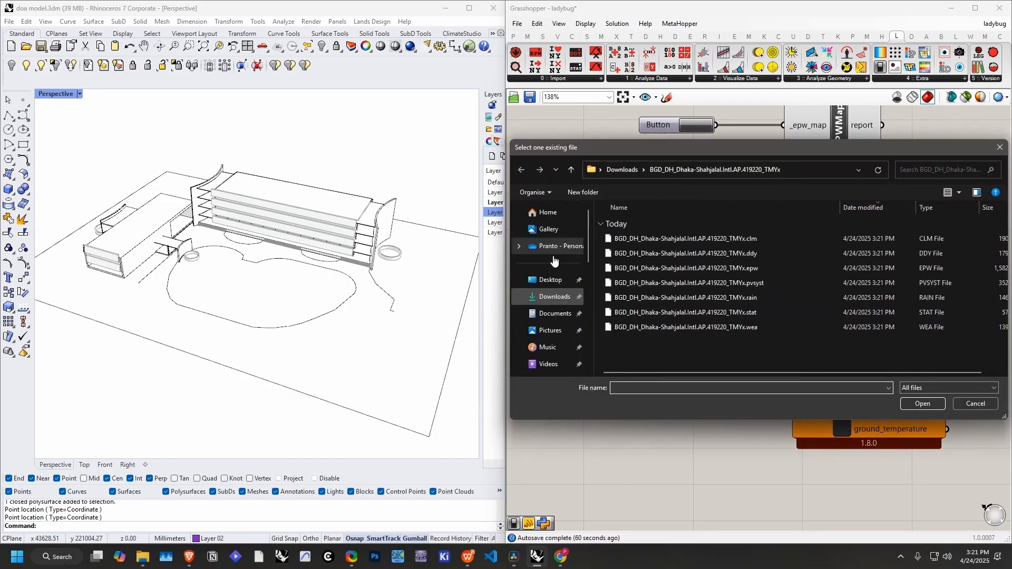
pyautogui.moveTo(698, 151); pyautogui.dragTo(520, 134)
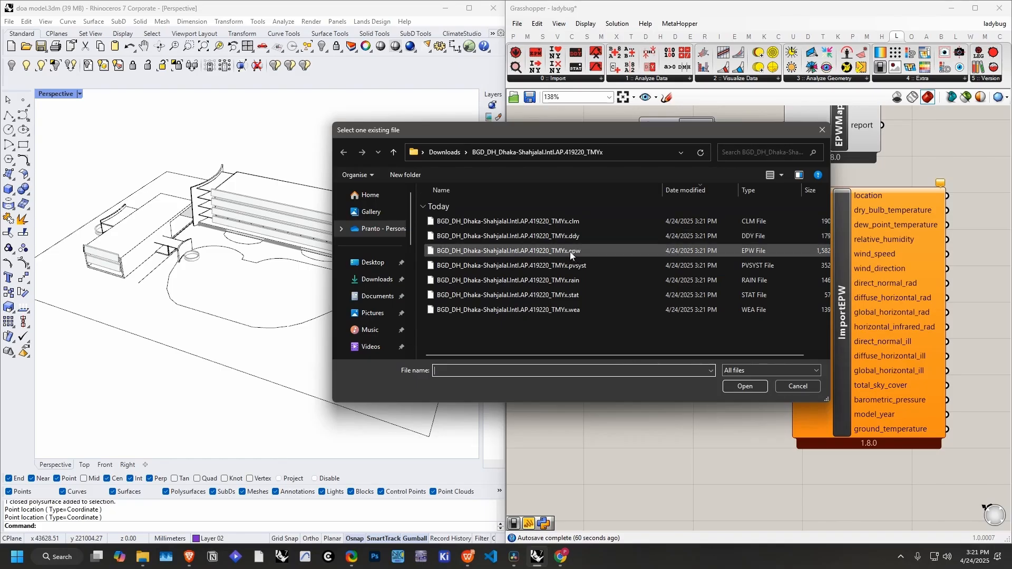
pyautogui.doubleClick(504, 251)
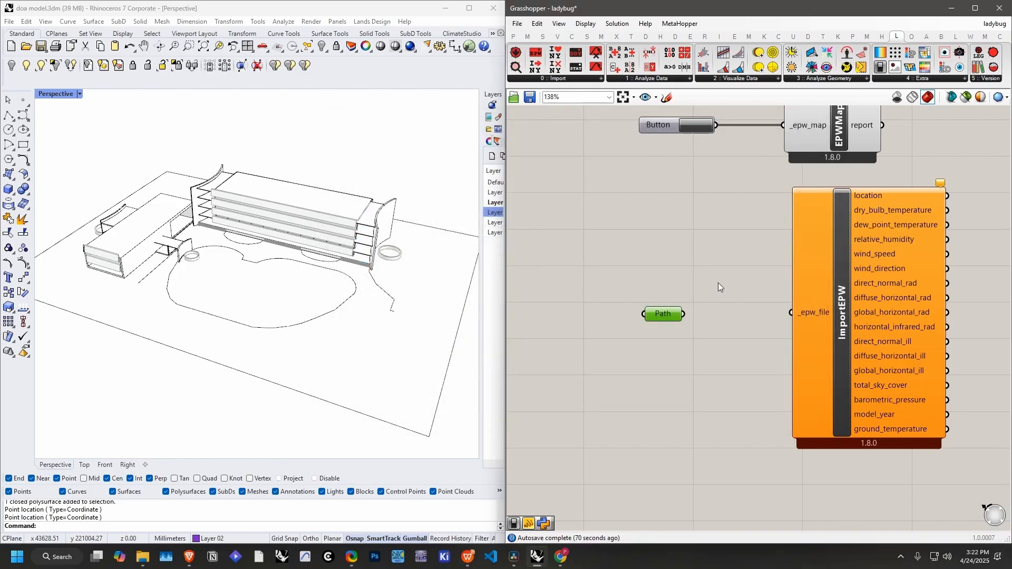
pyautogui.click(718, 287)
# Step: Connect the Path parameter to the ImportEPW component's _epw_file input and align the two components closer together
pyautogui.moveTo(669, 282); pyautogui.dragTo(606, 295, button='right')
pyautogui.moveTo(606, 343); pyautogui.dragTo(613, 320)
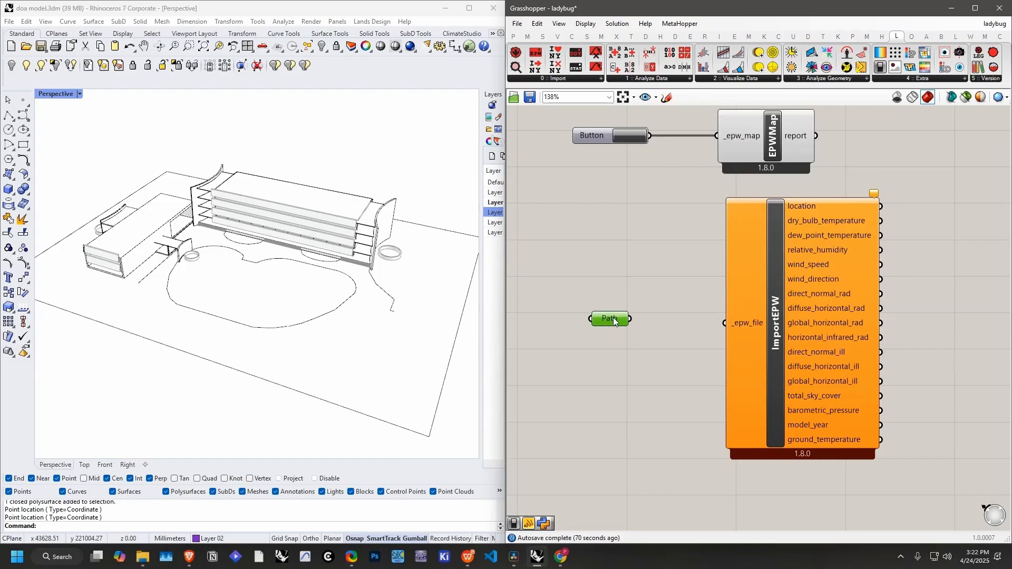
pyautogui.moveTo(646, 292); pyautogui.dragTo(597, 289, button='right')
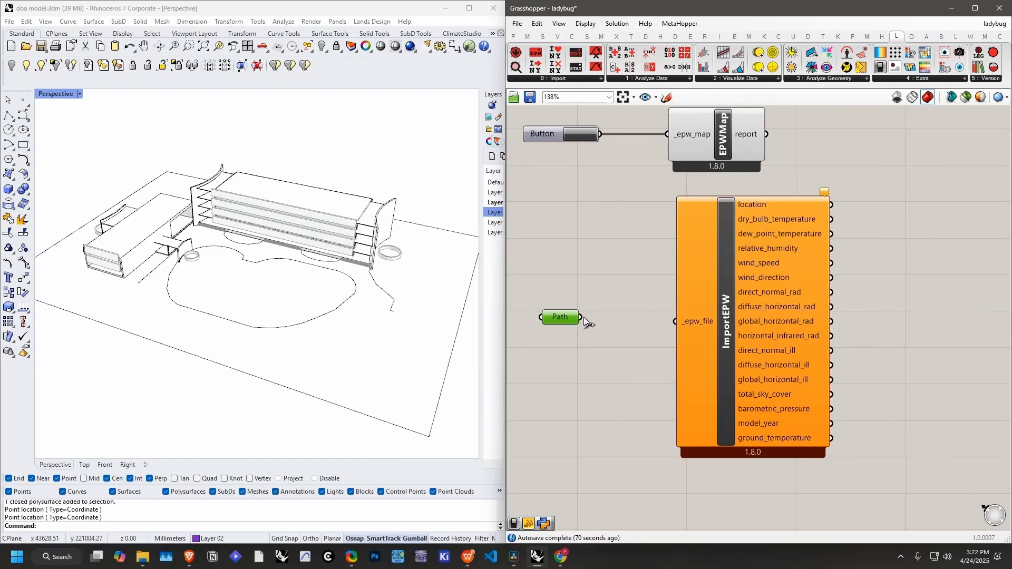
pyautogui.moveTo(580, 317); pyautogui.dragTo(675, 321)
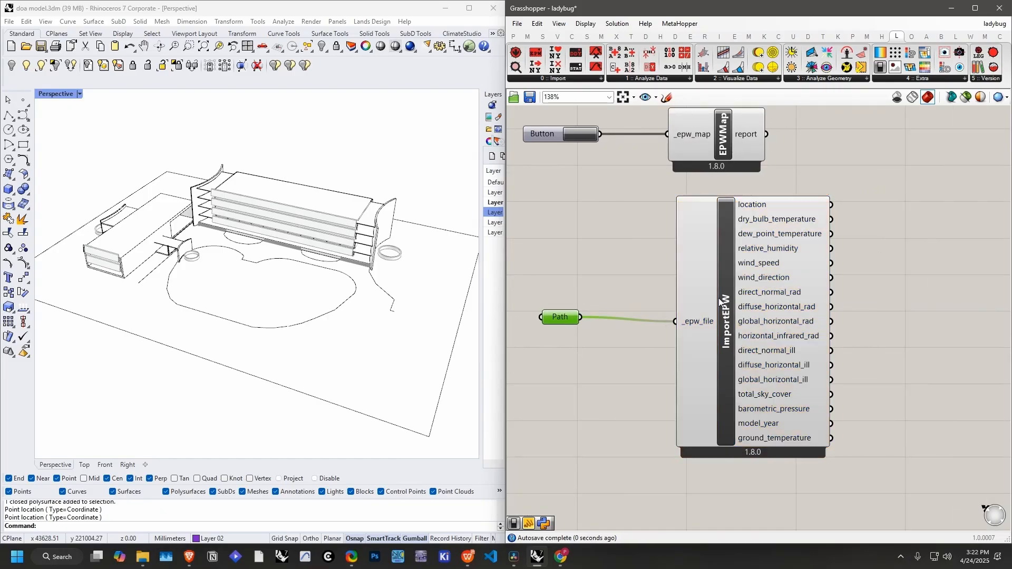
pyautogui.moveTo(730, 304); pyautogui.dragTo(733, 301)
pyautogui.click(933, 267)
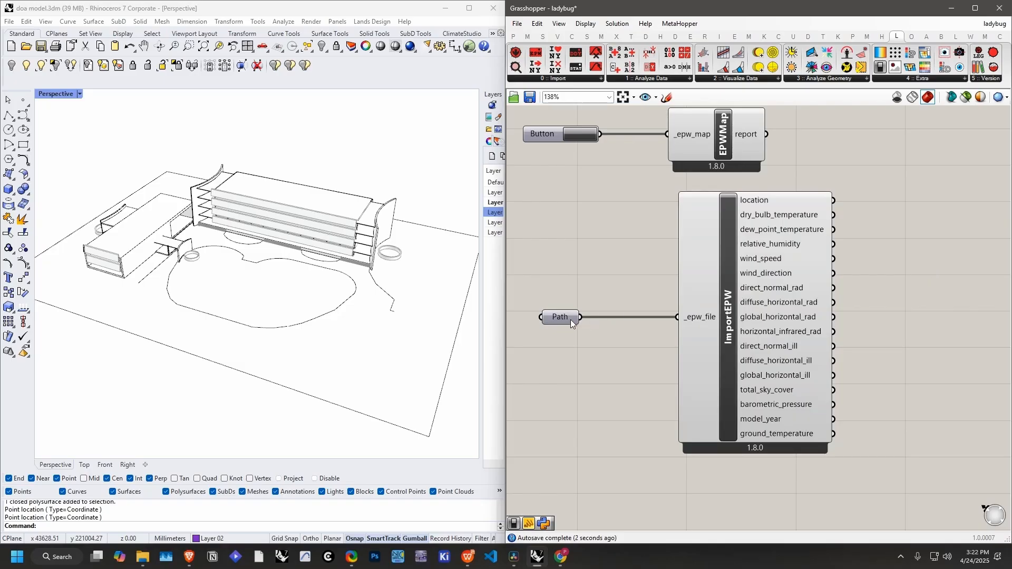
pyautogui.moveTo(571, 320); pyautogui.dragTo(594, 320)
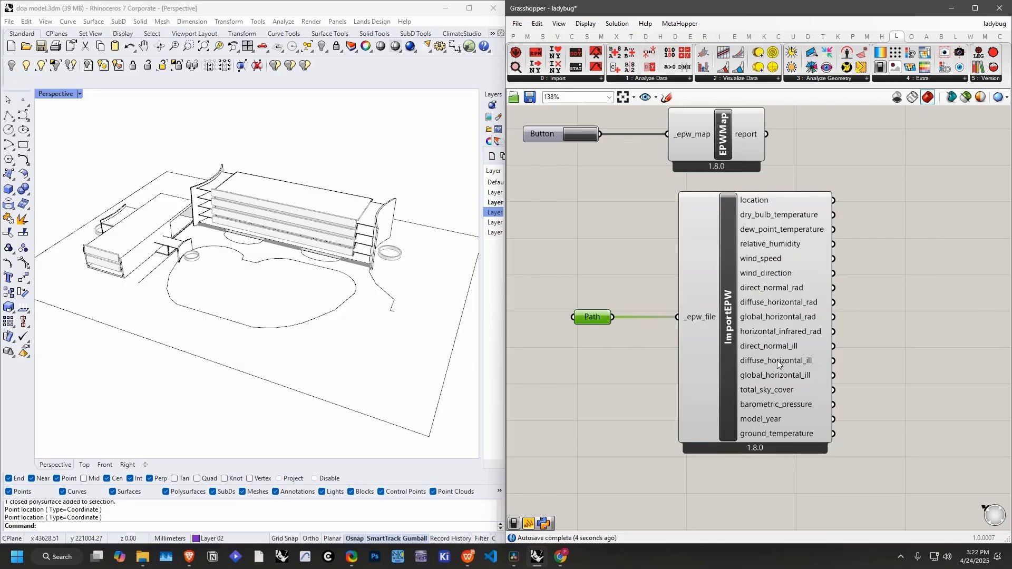
# Step: Add a Panel beside the ImportEPW component and connect the location output to it
pyautogui.moveTo(876, 228); pyautogui.dragTo(797, 231, button='right')
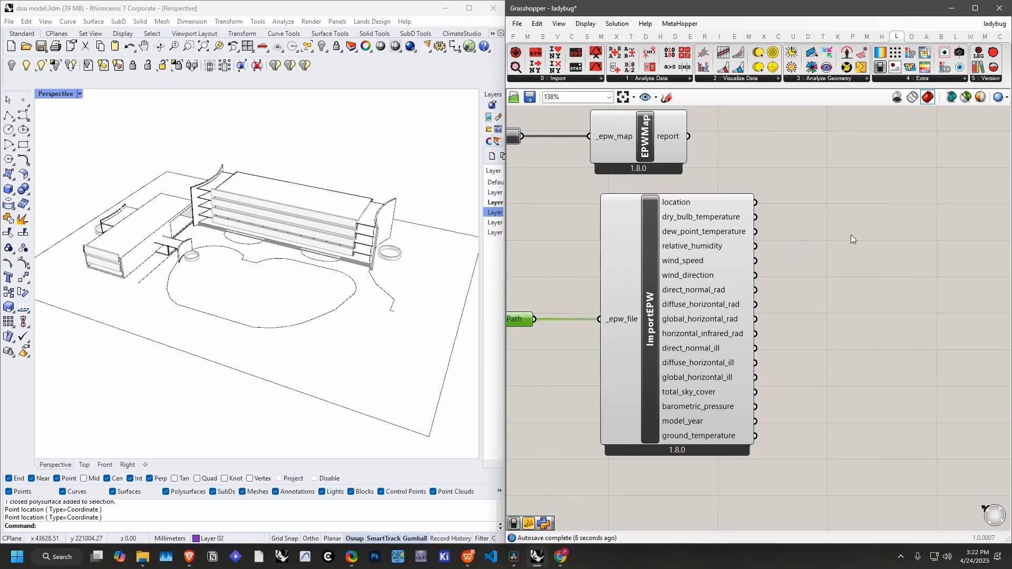
pyautogui.doubleClick(795, 264)
pyautogui.write('panel')
pyautogui.press('Return')
pyautogui.moveTo(795, 265); pyautogui.dragTo(896, 218)
pyautogui.moveTo(769, 204); pyautogui.dragTo(838, 219)
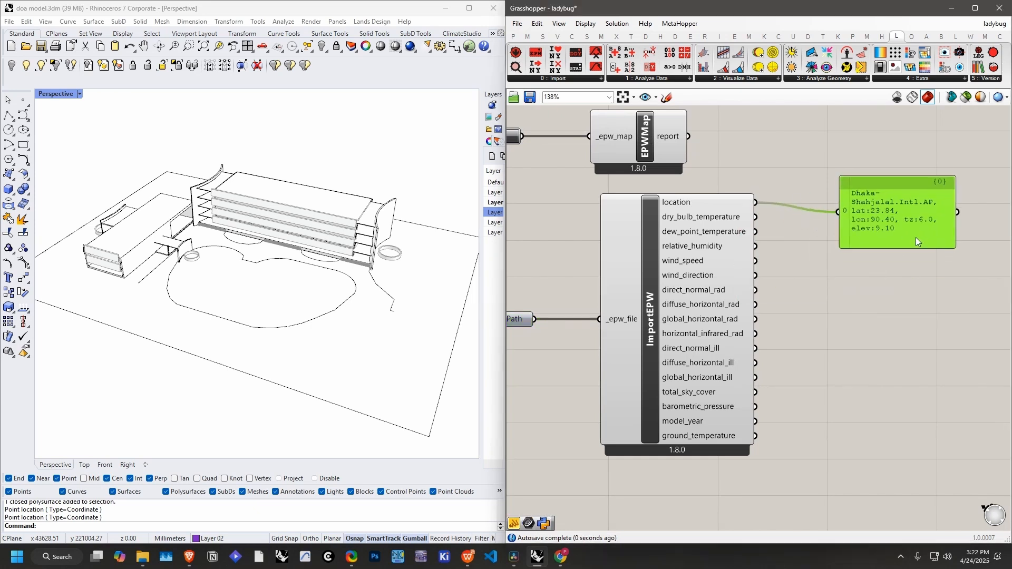
# Step: Place an LB Deconstruct Data component below the Panel and feed it ImportEPW's dry_bulb_temperature output
pyautogui.click(668, 78)
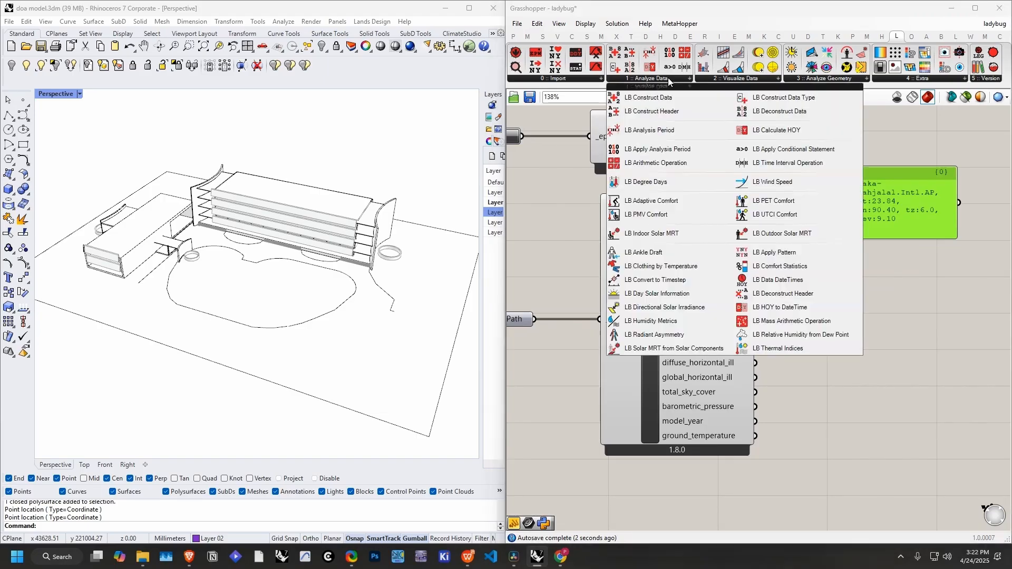
pyautogui.click(764, 113)
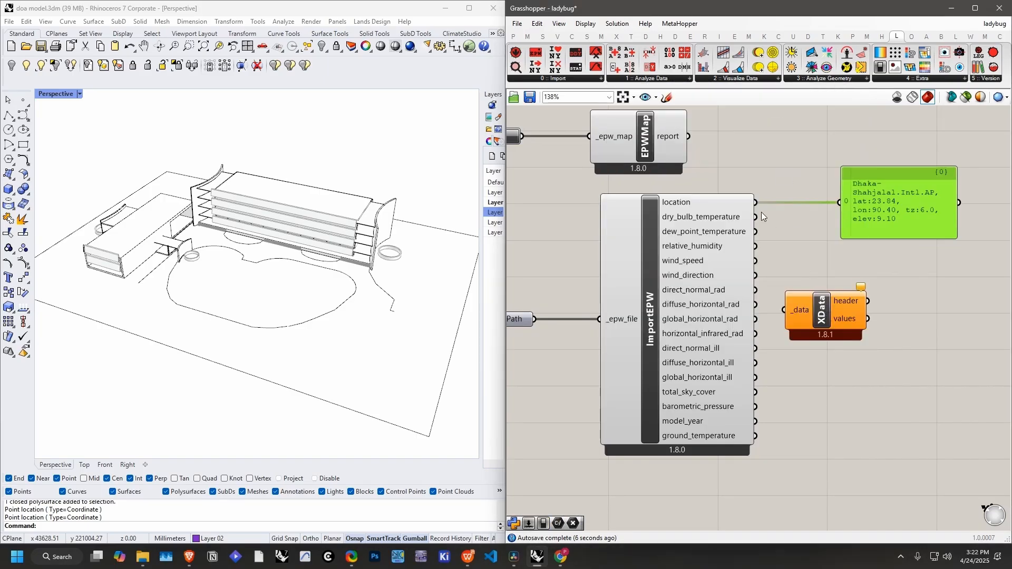
pyautogui.click(838, 282)
pyautogui.moveTo(755, 217); pyautogui.dragTo(790, 275)
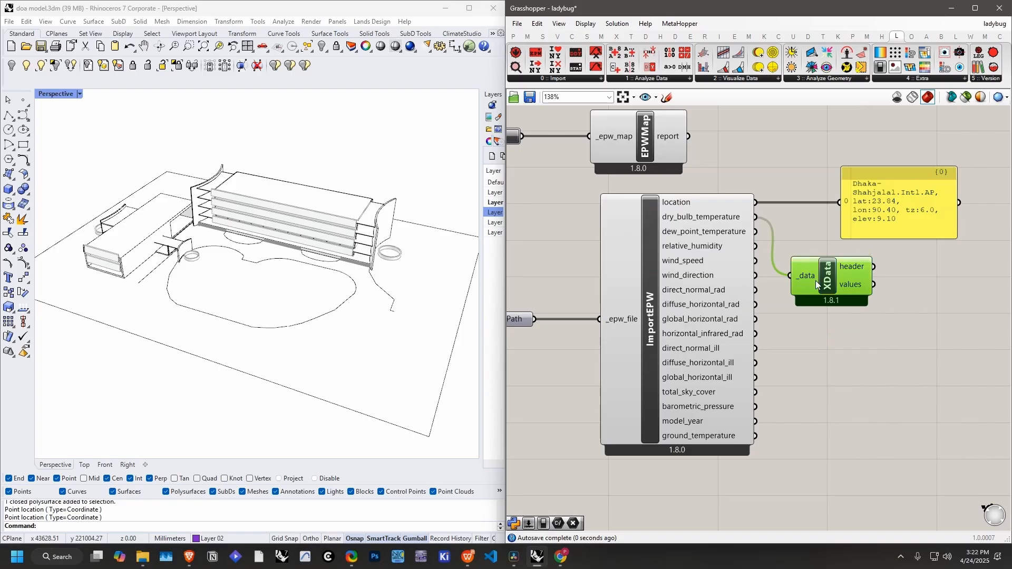
# Step: Connect the Deconstruct Data values output to the Panel, then move the Panel beside that component and widen it
pyautogui.moveTo(873, 284); pyautogui.dragTo(840, 203)
pyautogui.moveTo(897, 211); pyautogui.dragTo(967, 290)
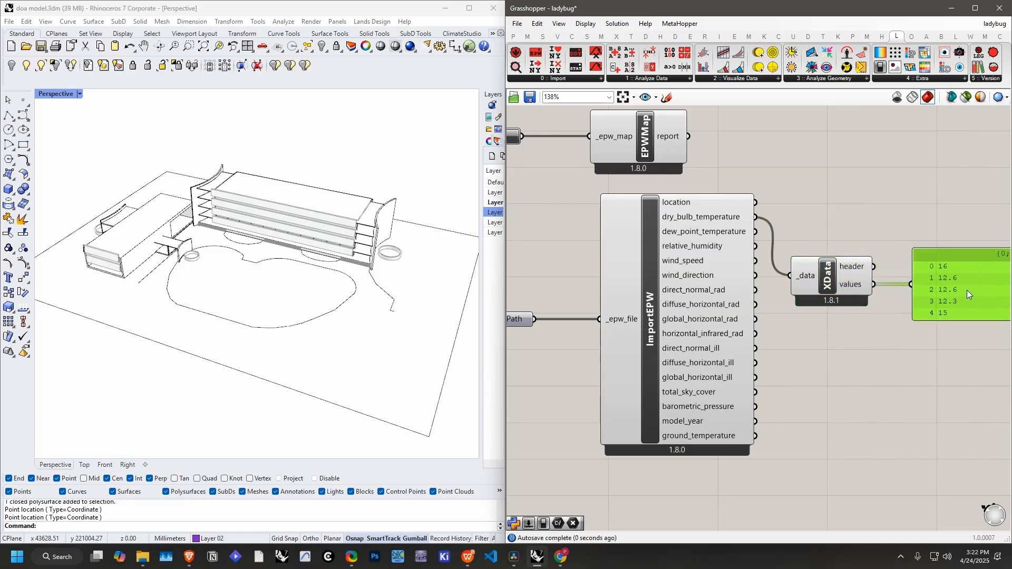
pyautogui.moveTo(953, 272); pyautogui.dragTo(789, 247, button='right')
pyautogui.moveTo(863, 296); pyautogui.dragTo(920, 290)
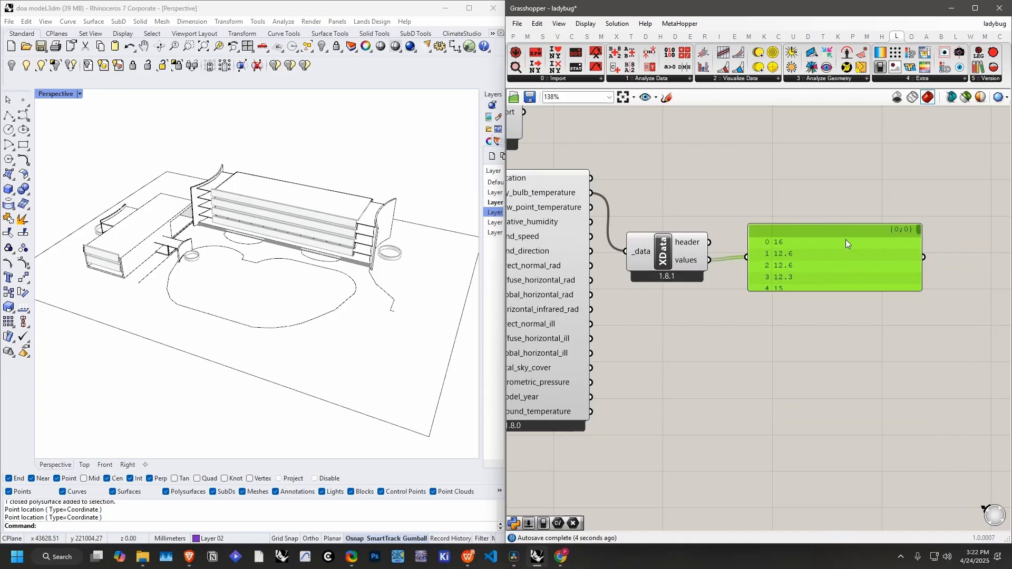
pyautogui.moveTo(845, 239); pyautogui.dragTo(847, 242)
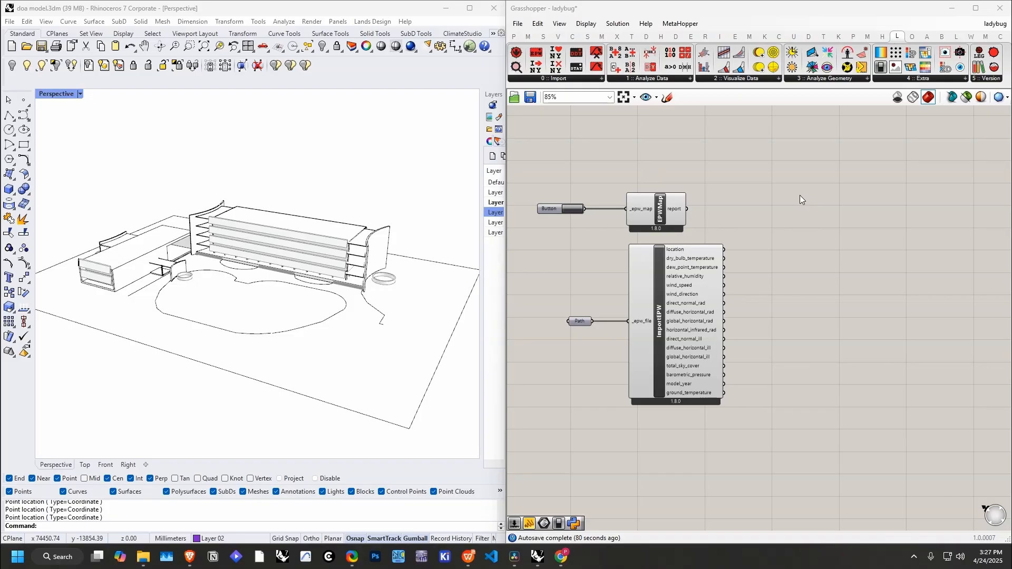
# Step: Place an LB Hourly Plot component beside ImportEPW and connect dry_bulb_temperature to its _data input
pyautogui.click(759, 79)
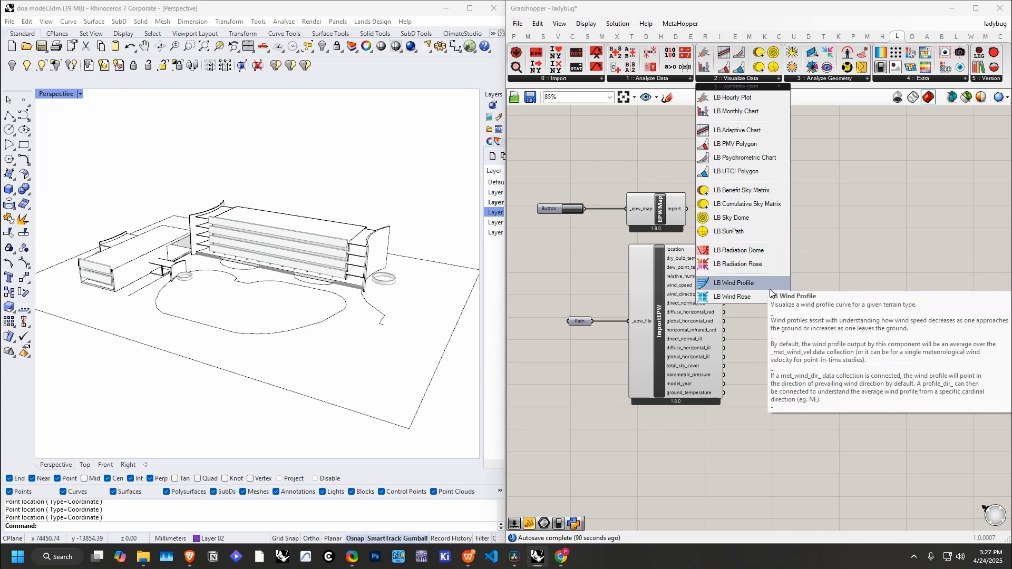
pyautogui.click(776, 97)
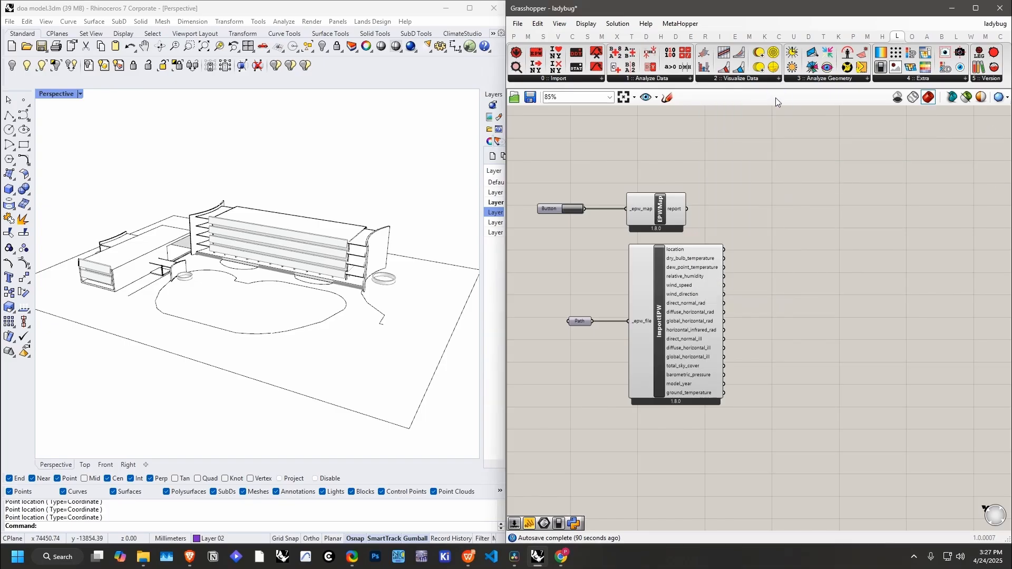
pyautogui.click(881, 299)
pyautogui.moveTo(880, 299); pyautogui.dragTo(797, 296, button='right')
pyautogui.moveTo(797, 296); pyautogui.dragTo(798, 288)
pyautogui.click(739, 79)
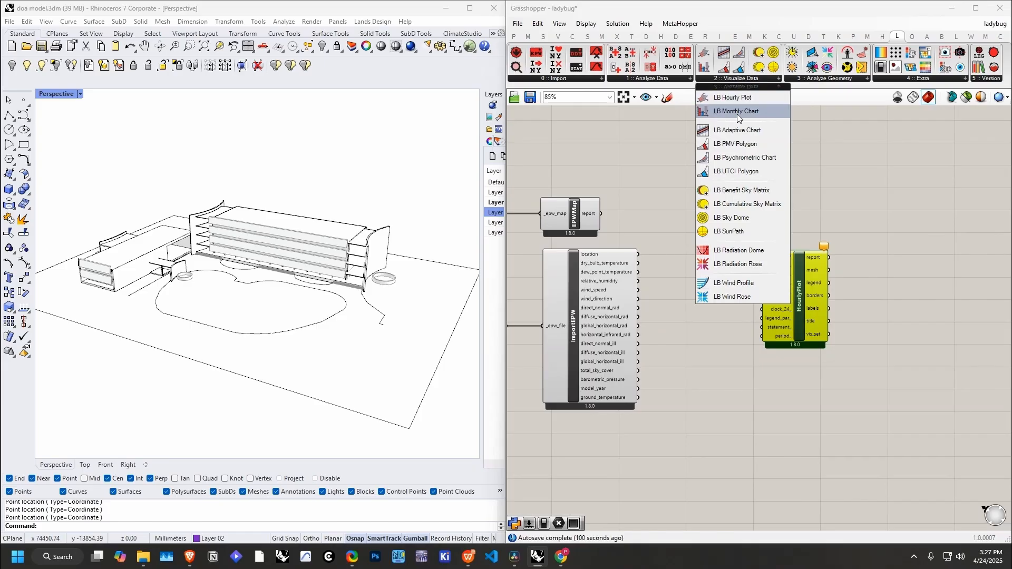
pyautogui.click(911, 236)
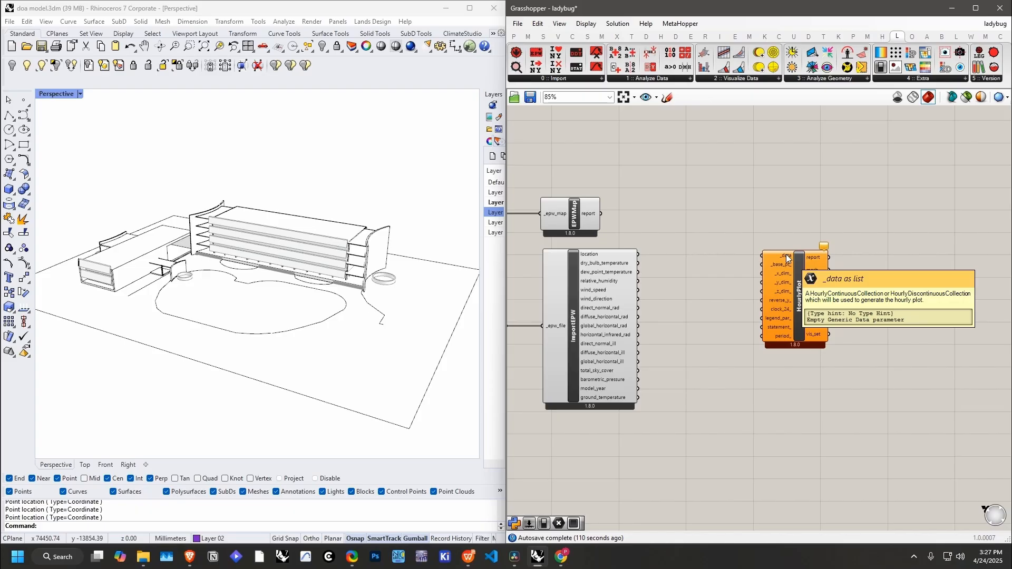
pyautogui.moveTo(640, 264); pyautogui.dragTo(804, 284)
# Step: Switch the Rhino viewport to Top view and frame the hourly temperature plot together with the building plan
pyautogui.moveTo(232, 211); pyautogui.dragTo(188, 280, button='right')
pyautogui.click(84, 464)
pyautogui.scroll(-2, 355, 300)
pyautogui.scroll(4, 207, 281)
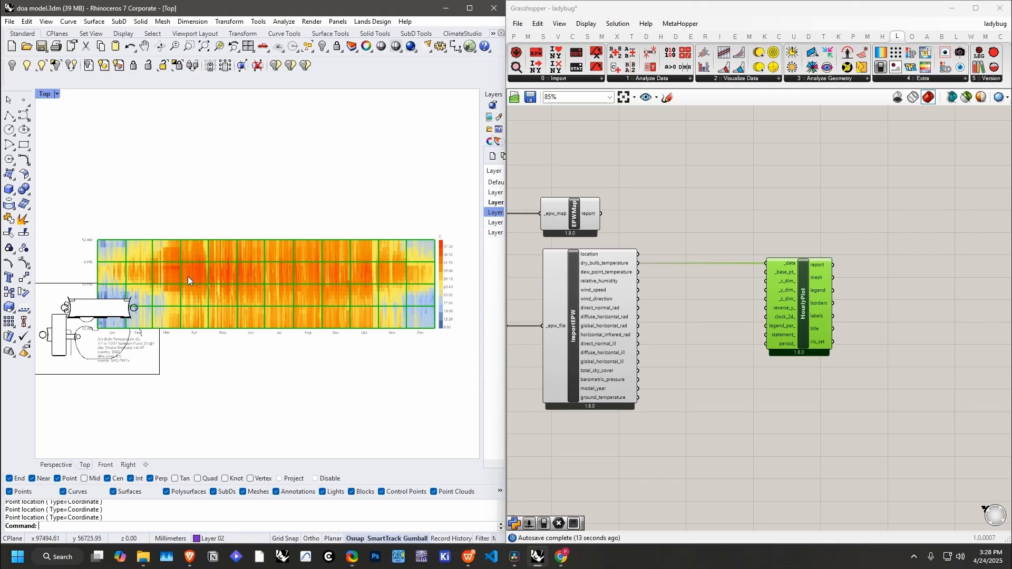
pyautogui.moveTo(166, 323); pyautogui.dragTo(200, 322, button='right')
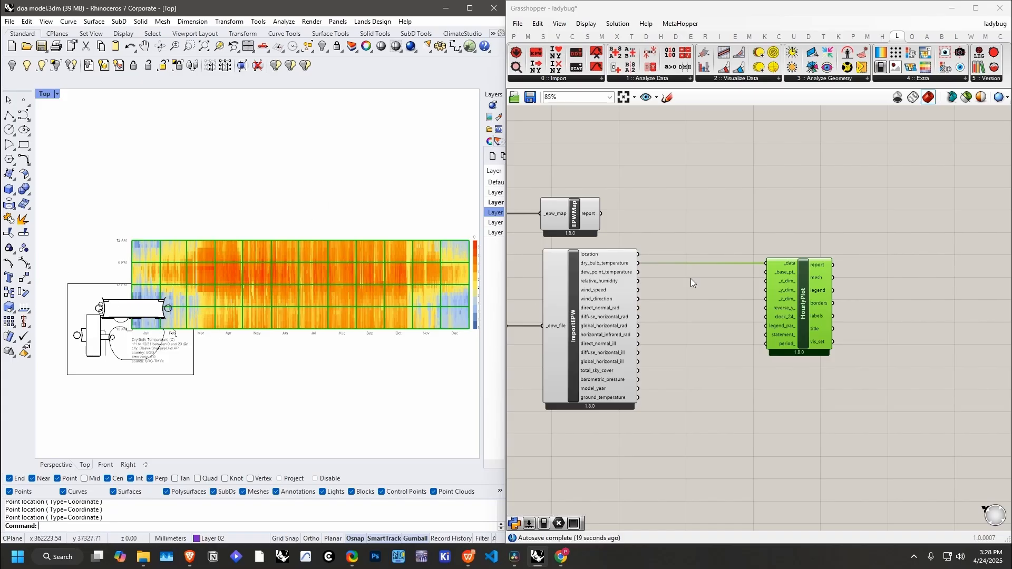
# Step: Add a Point parameter in front of HourlyPlot and set it to one point in empty space above the building plan
pyautogui.moveTo(791, 274)
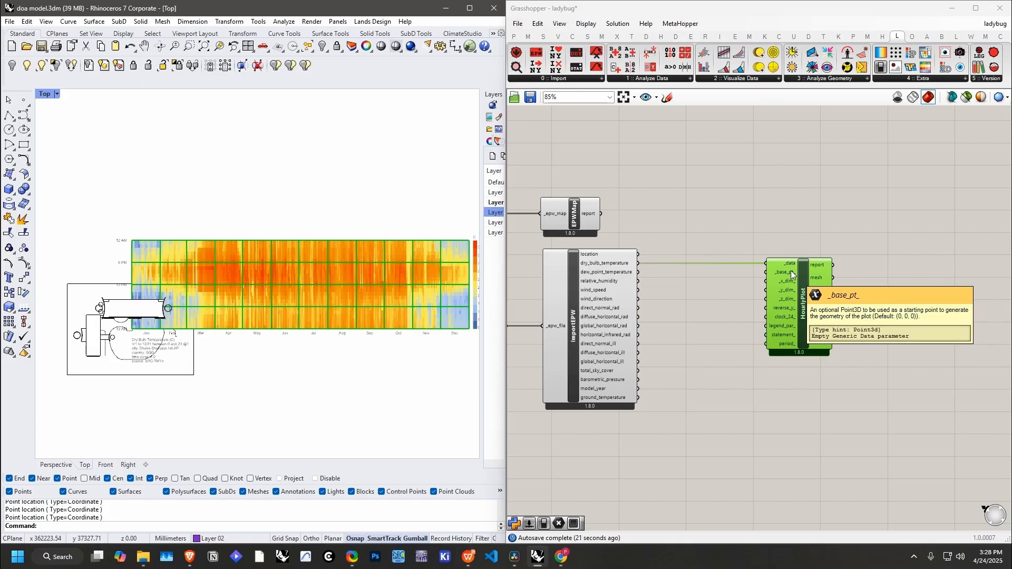
pyautogui.doubleClick(711, 301)
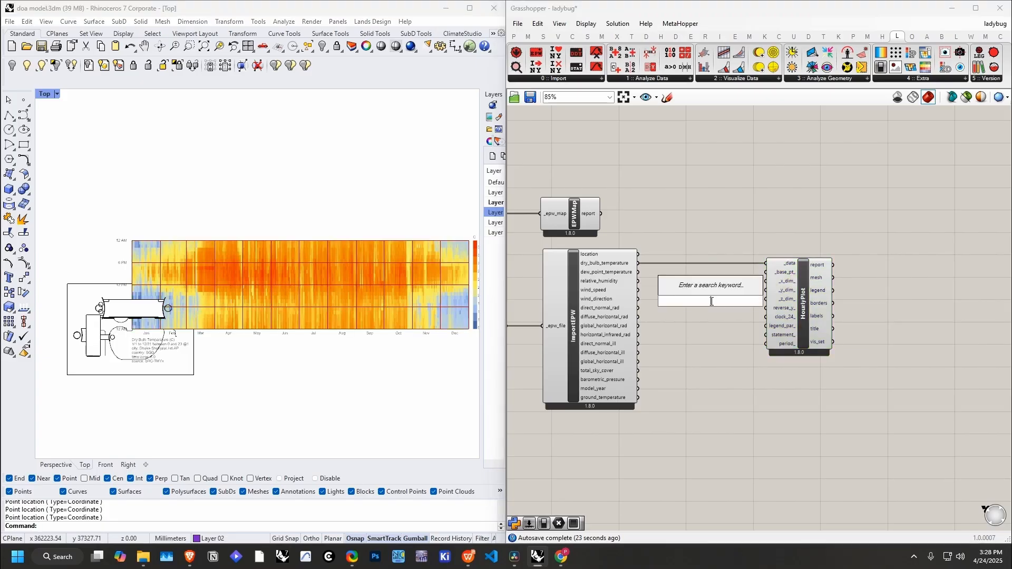
pyautogui.write('point')
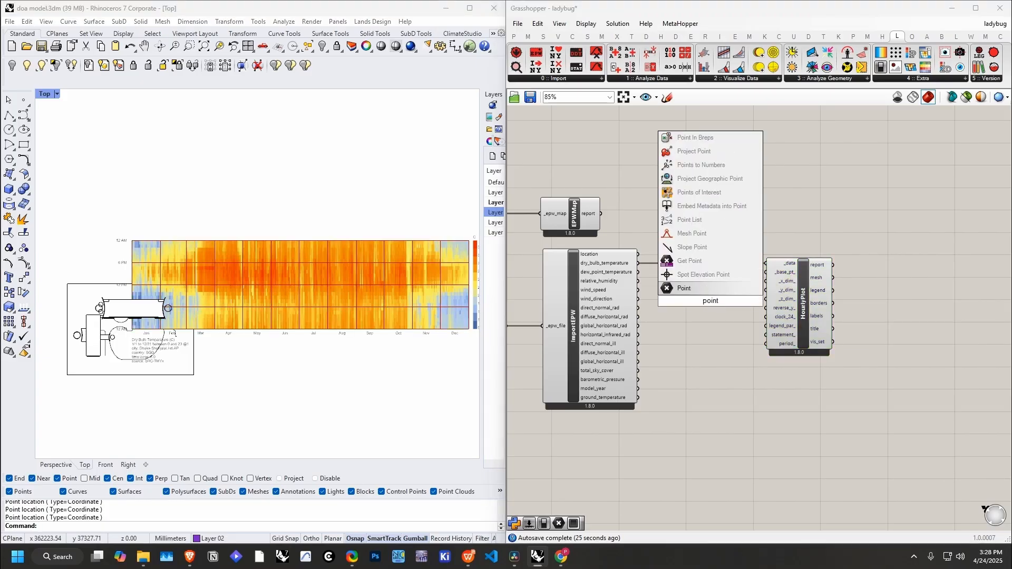
pyautogui.click(700, 289)
pyautogui.rightClick(713, 306)
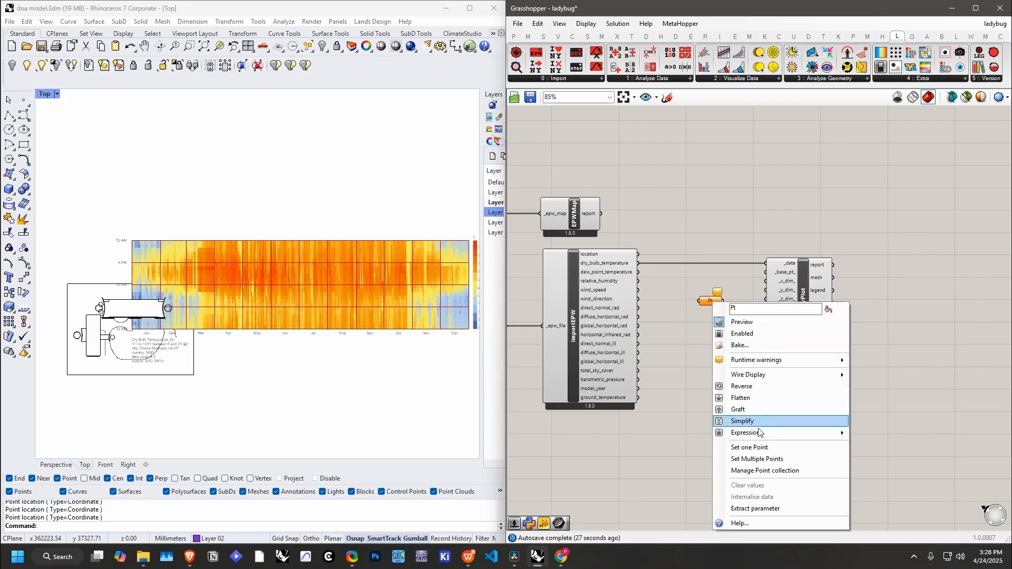
pyautogui.click(730, 446)
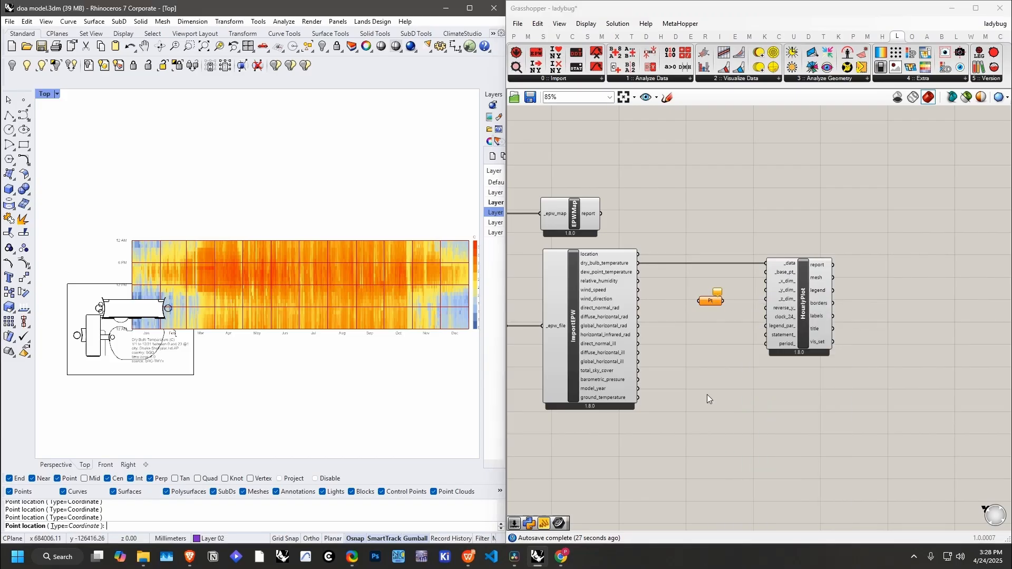
pyautogui.click(62, 182)
# Step: Connect the Point parameter to HourlyPlot's _base_pt_ input and align it level with that input
pyautogui.moveTo(722, 301); pyautogui.dragTo(765, 272)
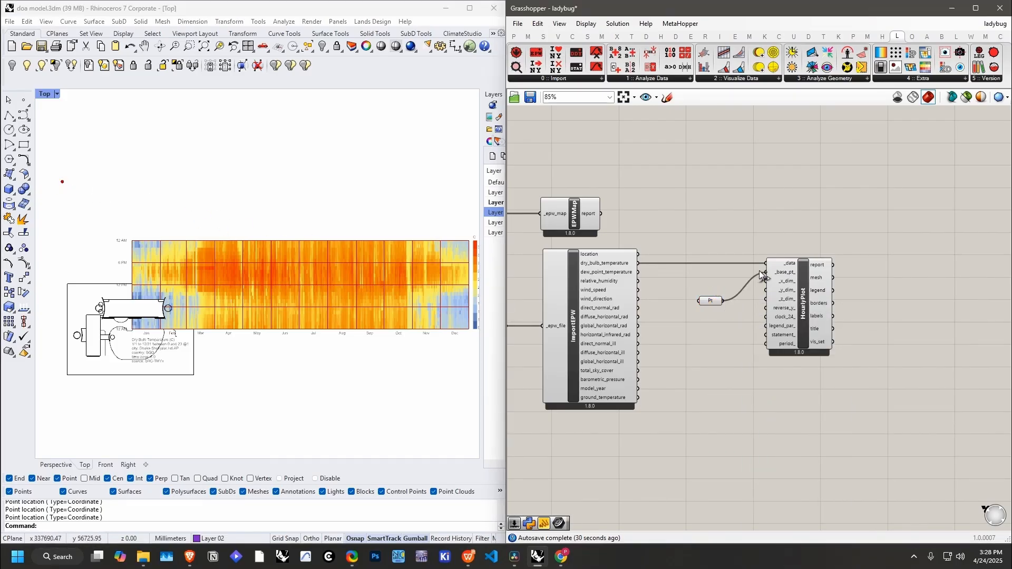
pyautogui.moveTo(712, 304); pyautogui.dragTo(724, 276)
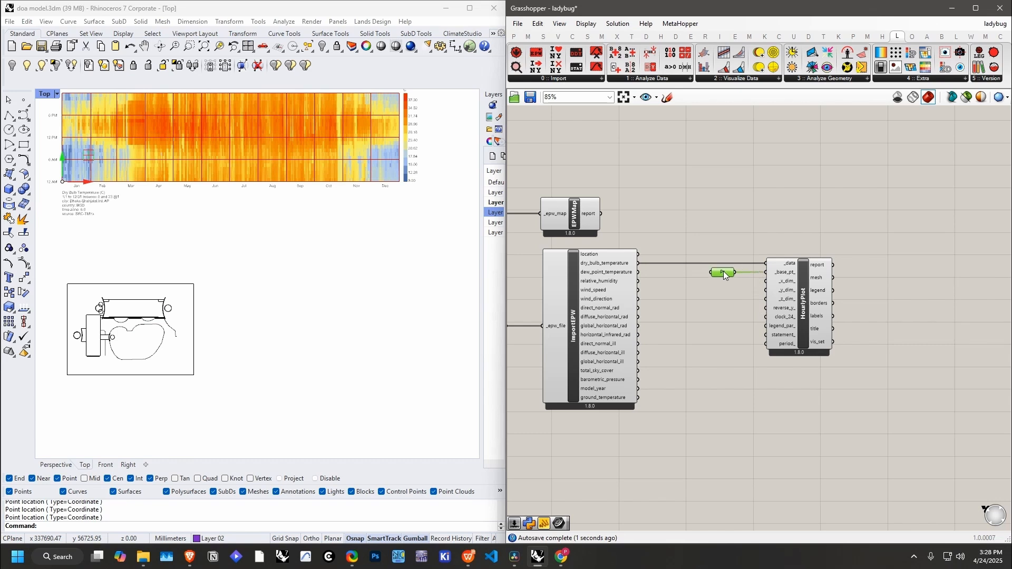
pyautogui.moveTo(262, 226); pyautogui.dragTo(253, 324, button='right')
pyautogui.moveTo(250, 317); pyautogui.dragTo(266, 283, button='right')
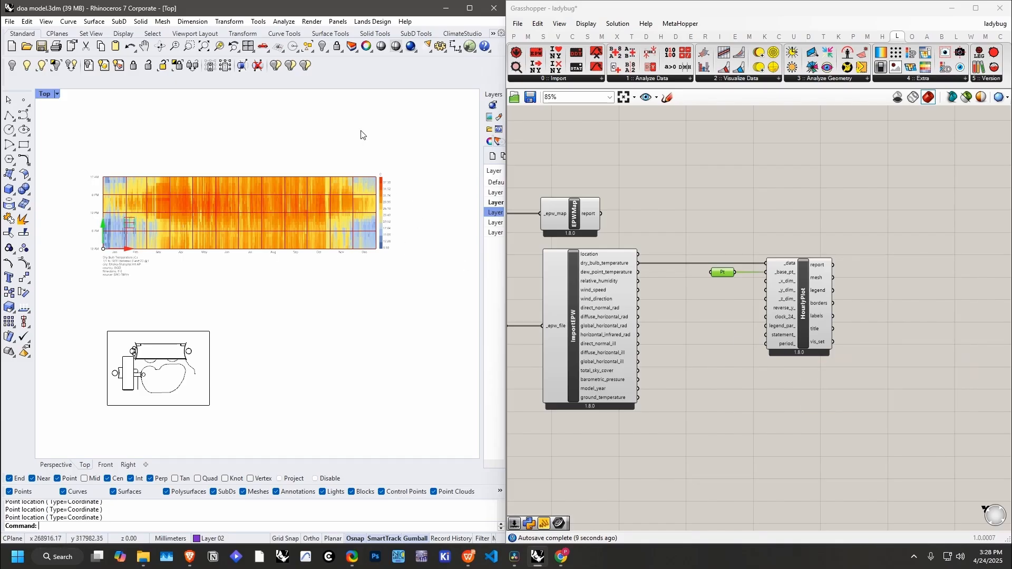
# Step: Place an LB Analysis Period component directly below the ImportEPW component
pyautogui.click(640, 78)
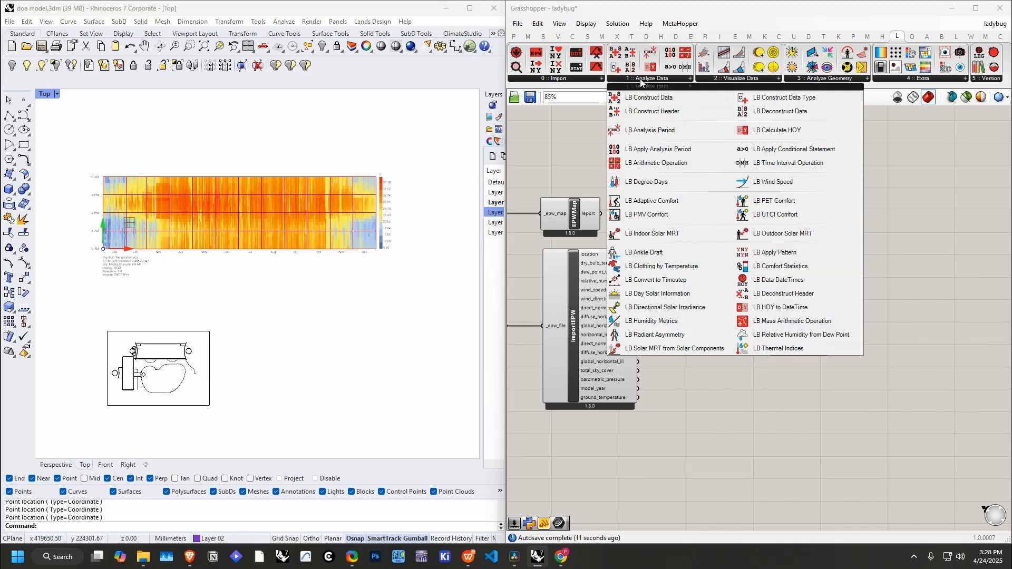
pyautogui.click(654, 132)
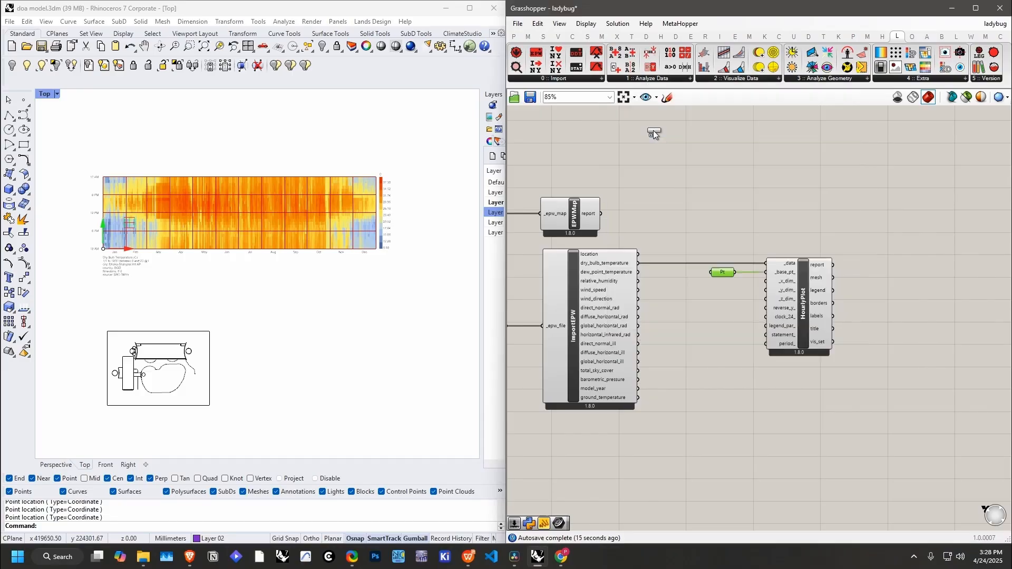
pyautogui.click(712, 413)
pyautogui.moveTo(712, 413); pyautogui.dragTo(745, 331, button='right')
pyautogui.moveTo(758, 357); pyautogui.dragTo(651, 383)
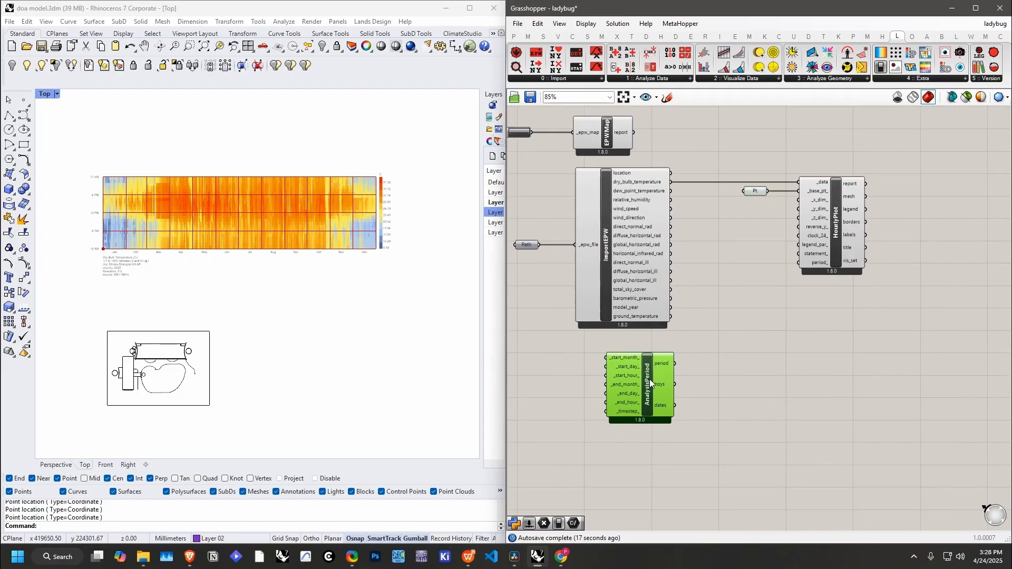
# Step: Add a Panel containing 1 and connect it to AnalysisPeriod's _start_month_ input
pyautogui.moveTo(651, 383); pyautogui.dragTo(684, 347, button='right')
pyautogui.scroll(1, 673, 338)
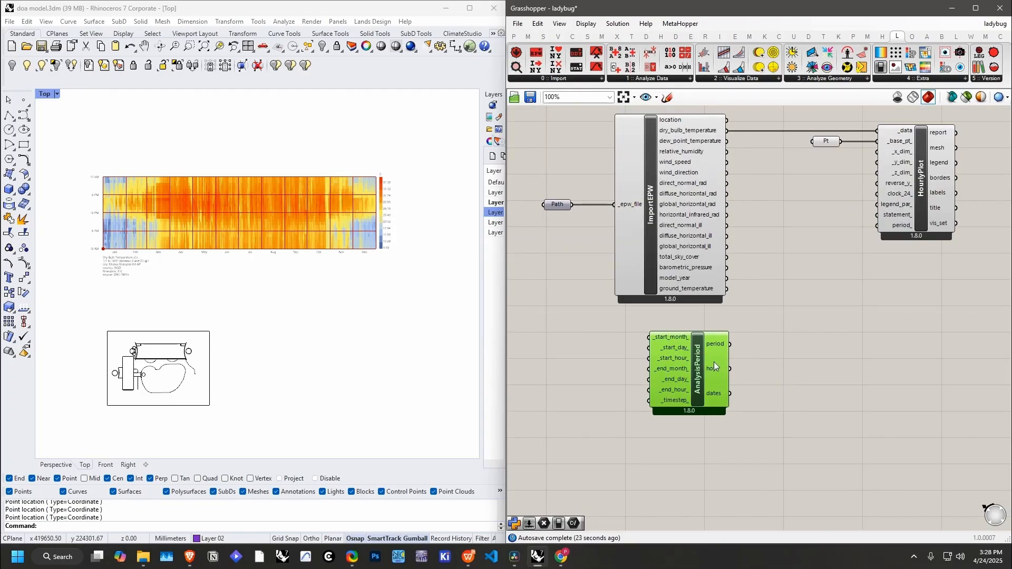
pyautogui.moveTo(758, 327); pyautogui.dragTo(716, 350, button='right')
pyautogui.moveTo(514, 357); pyautogui.dragTo(617, 329, button='right')
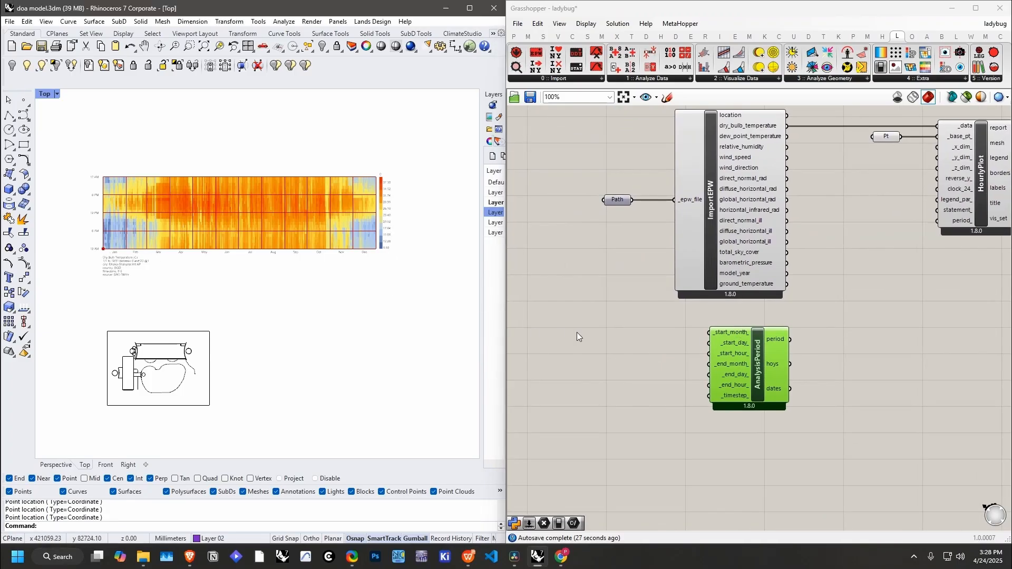
pyautogui.doubleClick(626, 332)
pyautogui.write('/')
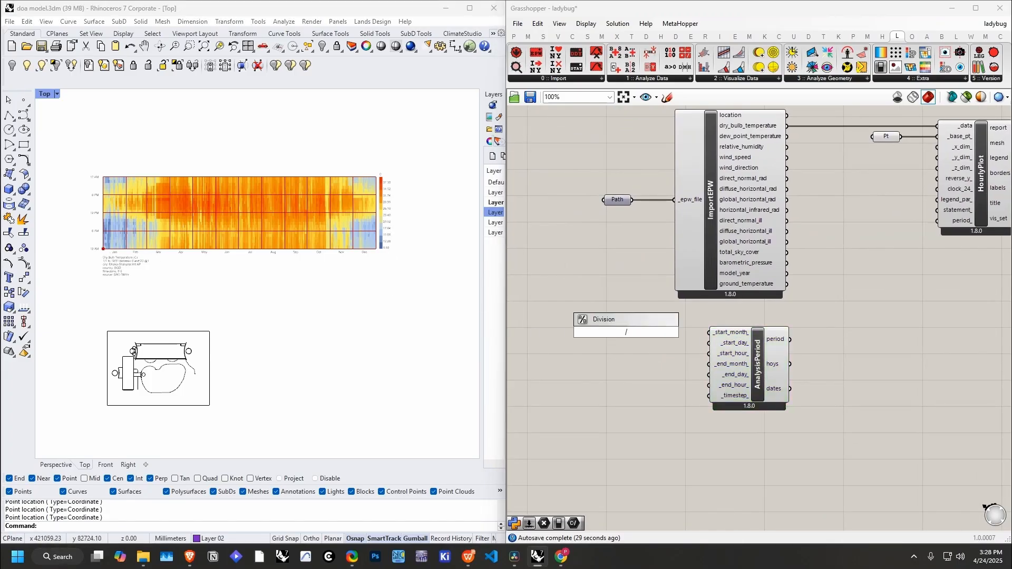
pyautogui.write('/1')
pyautogui.press('Return')
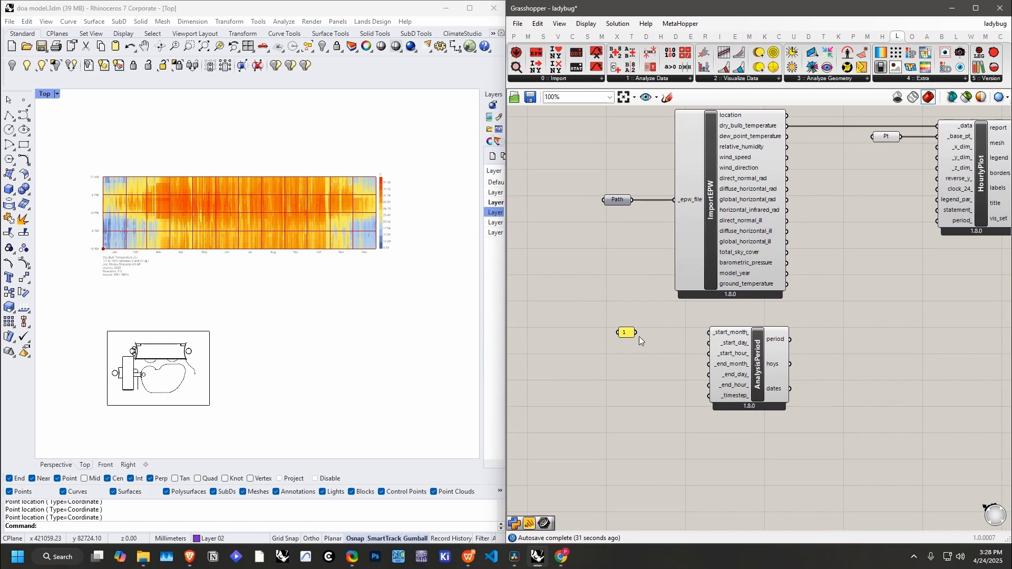
pyautogui.moveTo(703, 331); pyautogui.dragTo(708, 332)
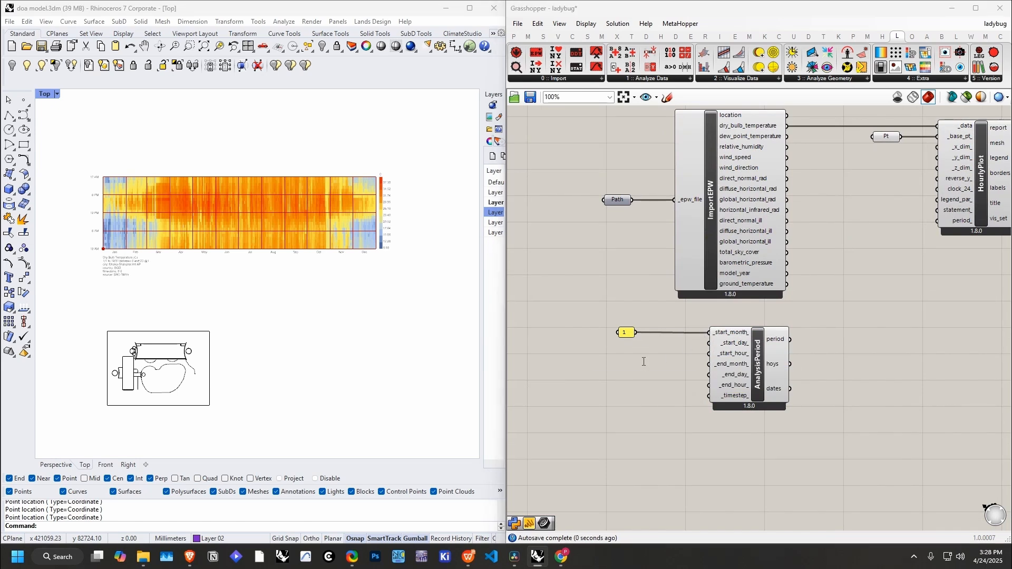
# Step: Add a Panel containing 3 below the first one and connect it to AnalysisPeriod's _end_month_ input
pyautogui.doubleClick(642, 351)
pyautogui.write('//3')
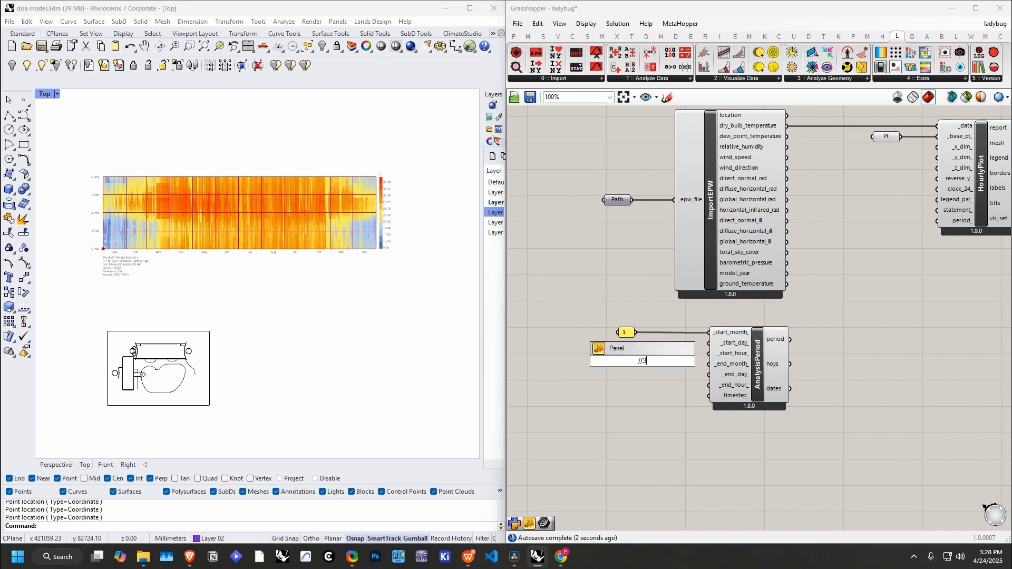
pyautogui.press('Return')
pyautogui.moveTo(643, 362); pyautogui.dragTo(709, 363)
# Step: Connect AnalysisPeriod's period output to HourlyPlot's period_ input and examine the resulting plot in Rhino
pyautogui.moveTo(796, 339); pyautogui.dragTo(716, 355, button='right')
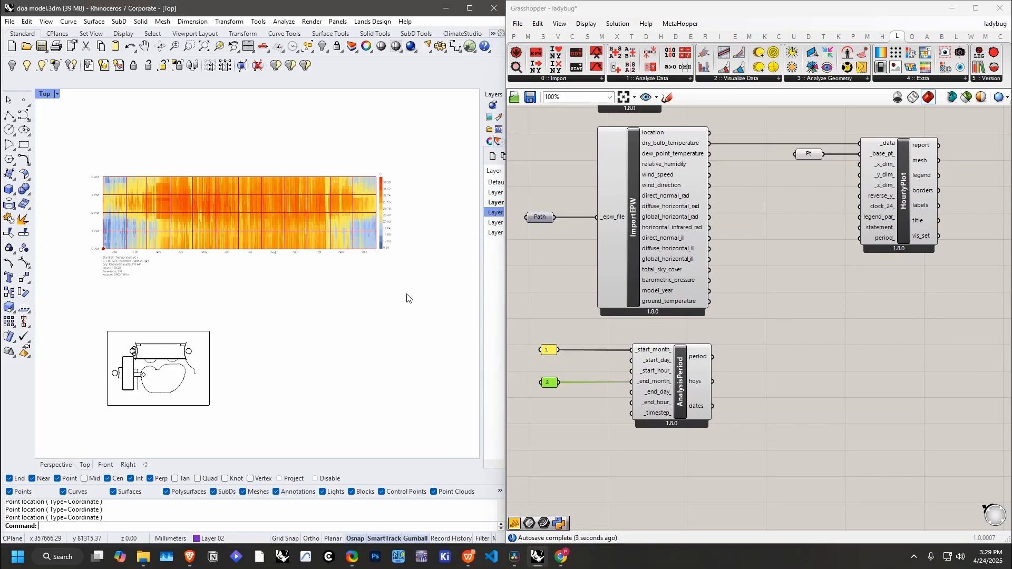
pyautogui.click(770, 357)
pyautogui.moveTo(712, 357); pyautogui.dragTo(860, 238)
pyautogui.moveTo(228, 332); pyautogui.dragTo(368, 323, button='right')
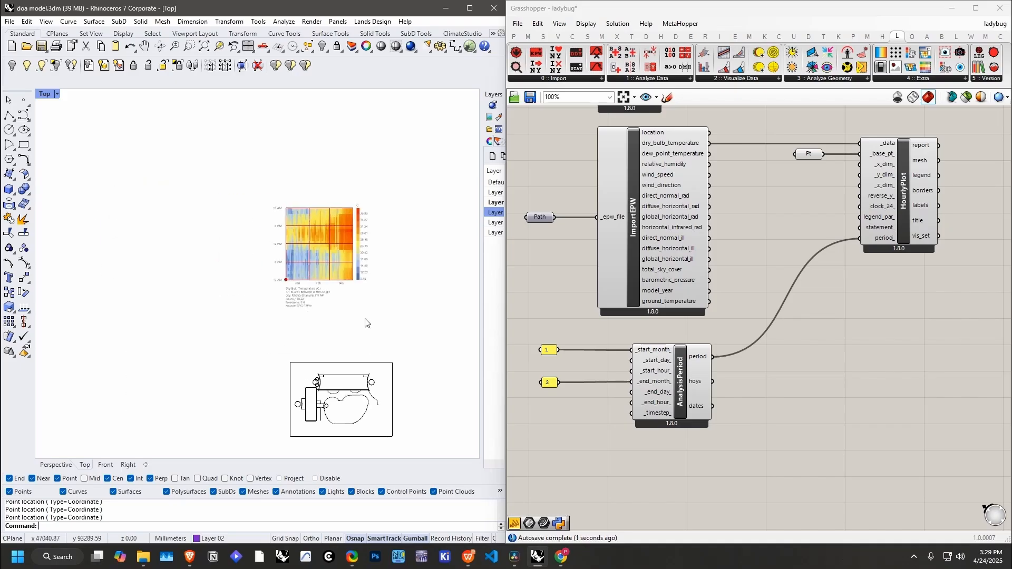
pyautogui.scroll(3, 342, 263)
pyautogui.moveTo(341, 262); pyautogui.dragTo(328, 337, button='right')
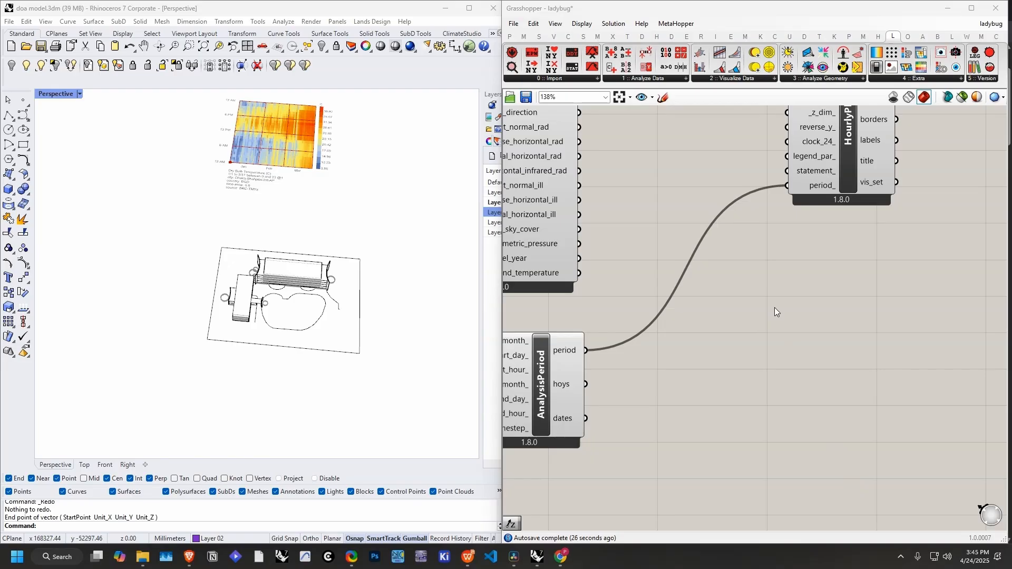
# Step: Place an LB SunPath component on the canvas below the HourlyPlot component
pyautogui.click(747, 80)
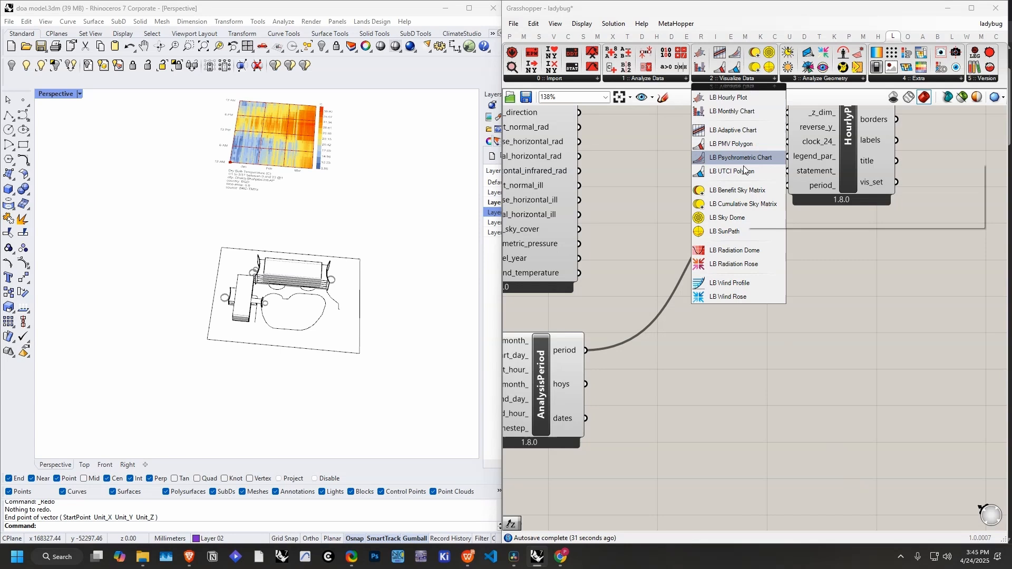
pyautogui.click(738, 229)
pyautogui.click(821, 370)
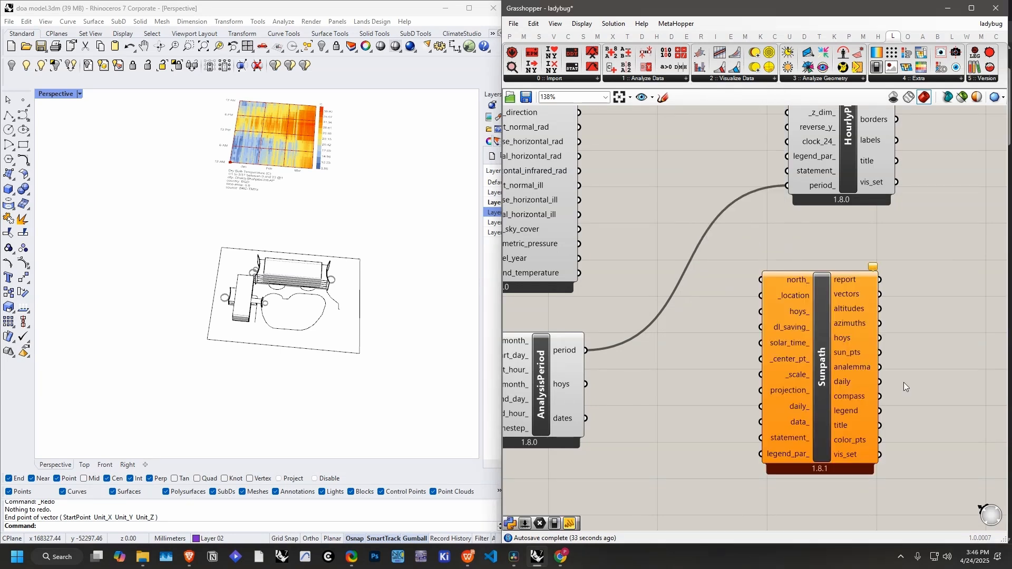
pyautogui.moveTo(903, 381); pyautogui.dragTo(772, 365, button='right')
pyautogui.click(789, 358)
pyautogui.moveTo(789, 358); pyautogui.dragTo(821, 358)
pyautogui.click(689, 315)
# Step: Connect ImportEPW's location output to Sunpath's _location input and examine the sun path around the building in Rhino
pyautogui.scroll(-2, 706, 322)
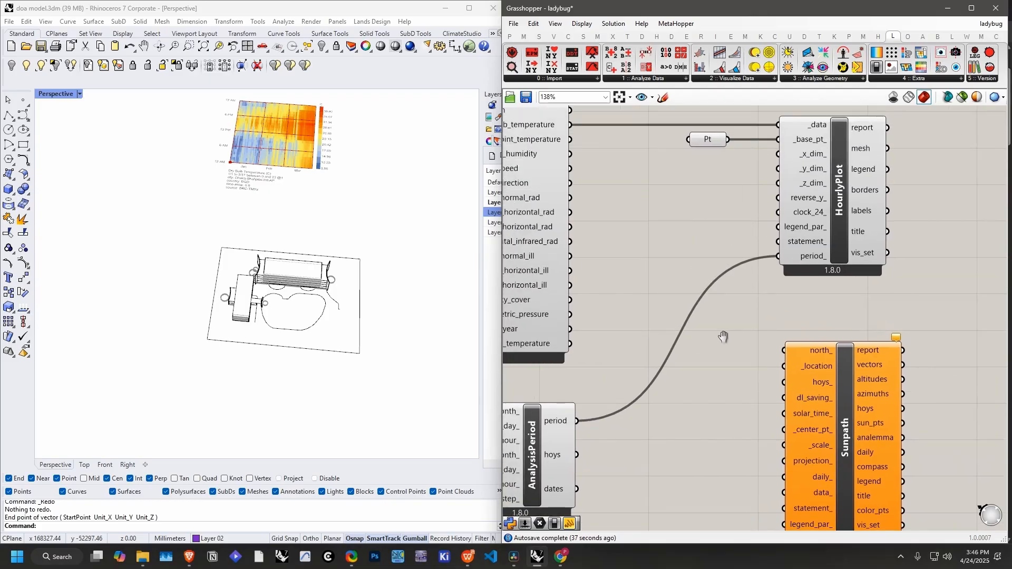
pyautogui.scroll(-2, 745, 289)
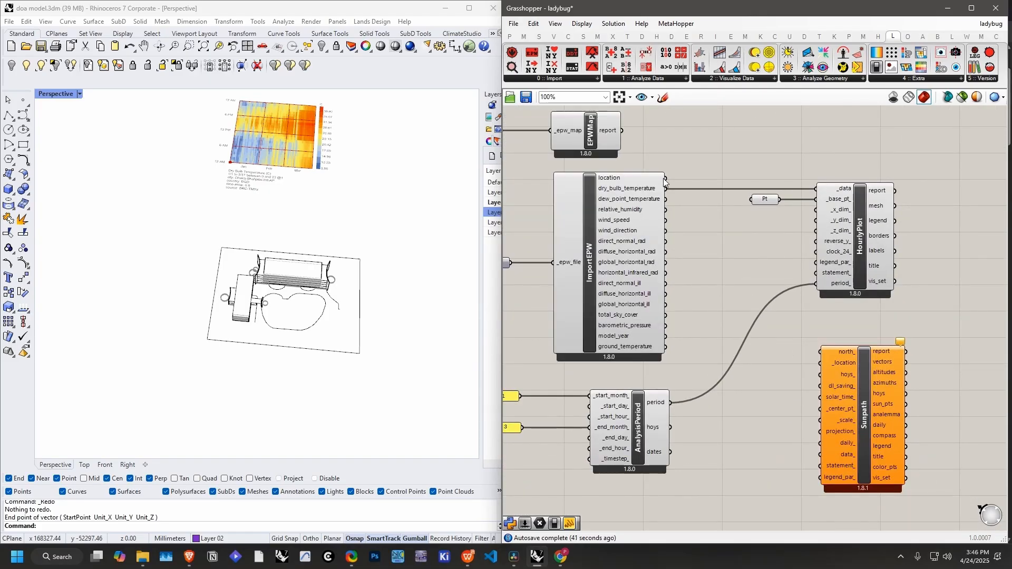
pyautogui.moveTo(666, 179); pyautogui.dragTo(820, 363)
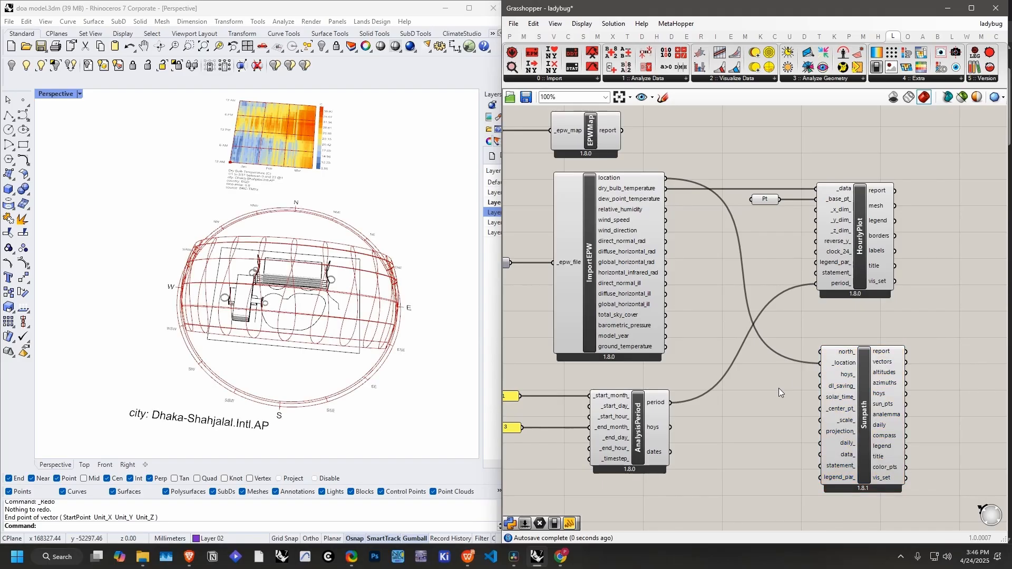
pyautogui.moveTo(779, 388); pyautogui.dragTo(769, 355, button='right')
pyautogui.moveTo(295, 248); pyautogui.dragTo(235, 229, button='right')
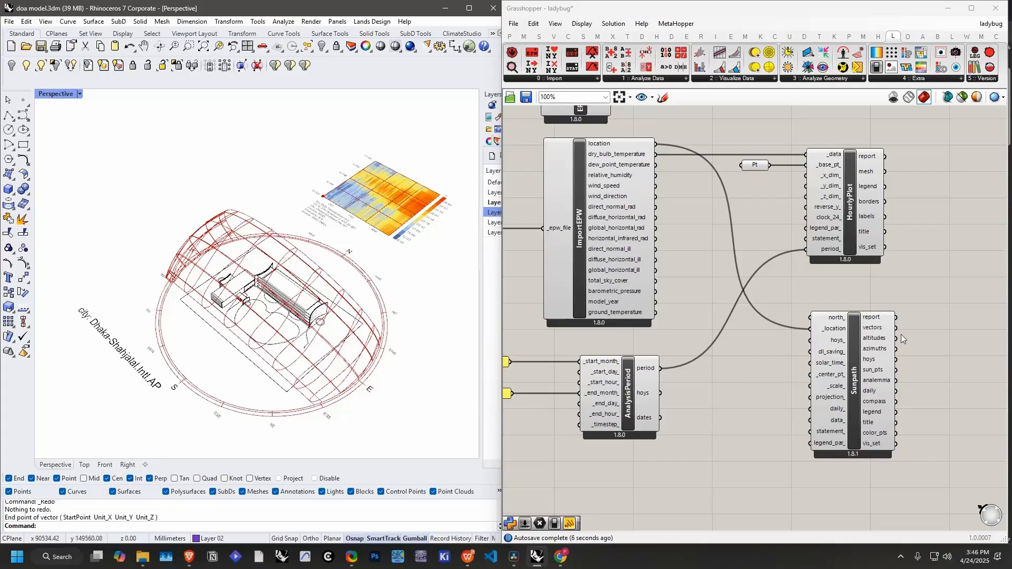
# Step: Add a Vector parameter beside Sunpath and connect it to the north_ input
pyautogui.scroll(5, 902, 338)
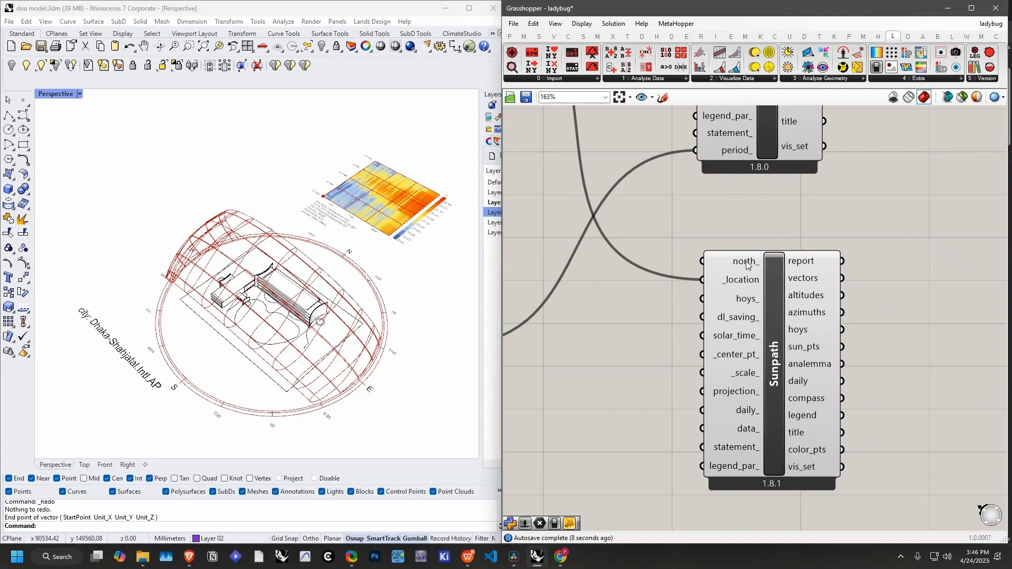
pyautogui.moveTo(746, 265)
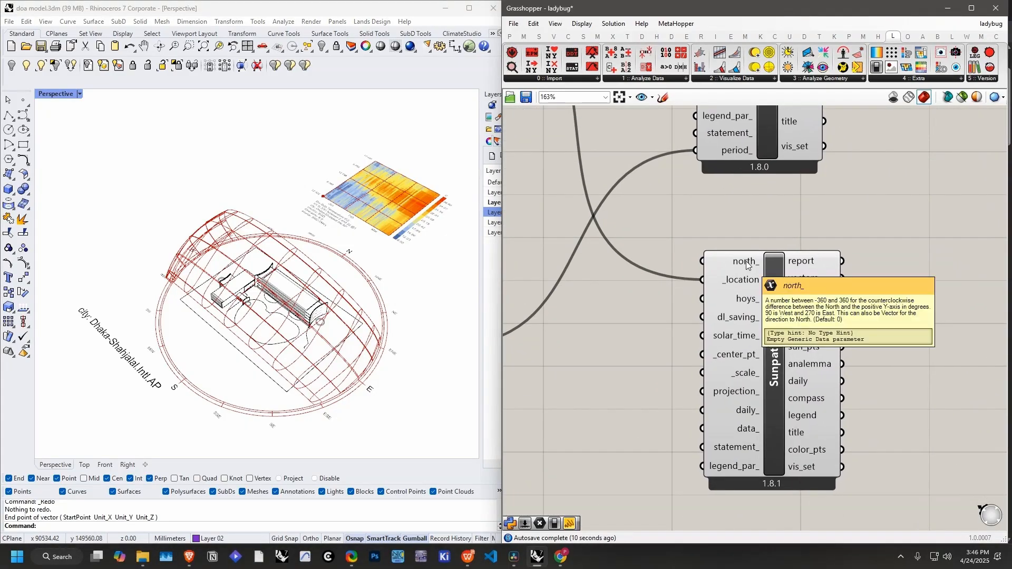
pyautogui.moveTo(380, 285); pyautogui.dragTo(669, 253, button='right')
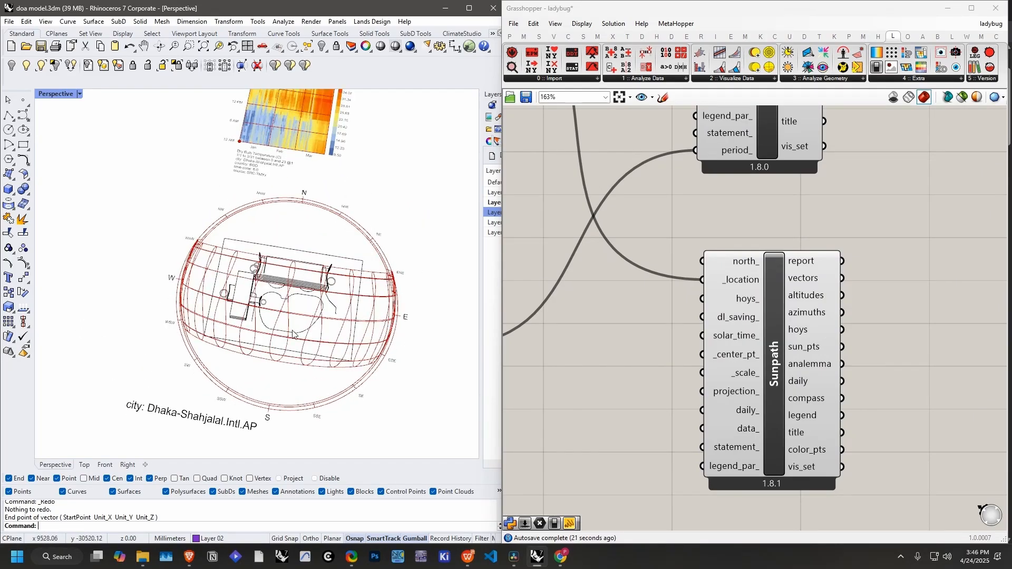
pyautogui.doubleClick(615, 294)
pyautogui.write('vec')
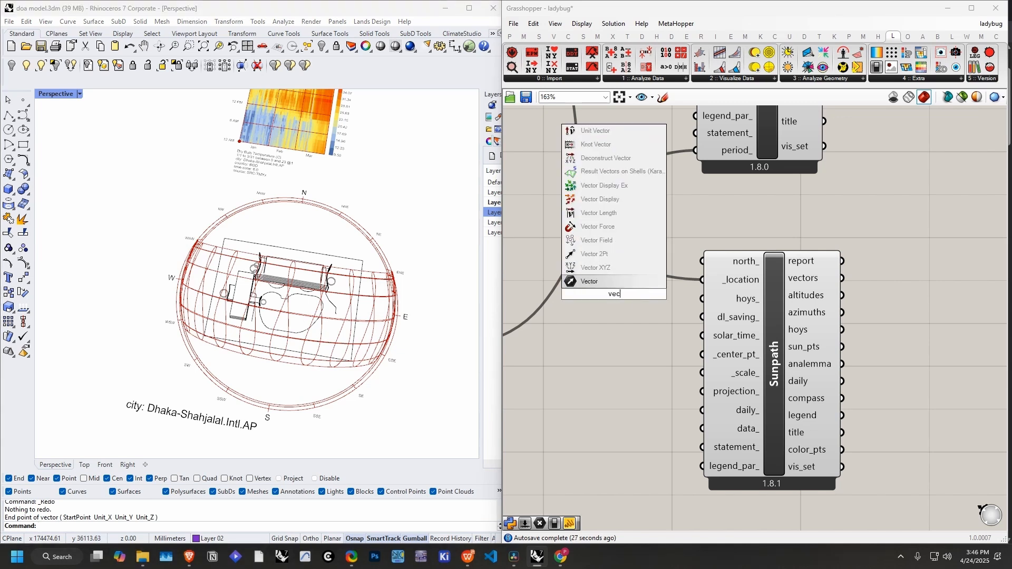
pyautogui.press('Return')
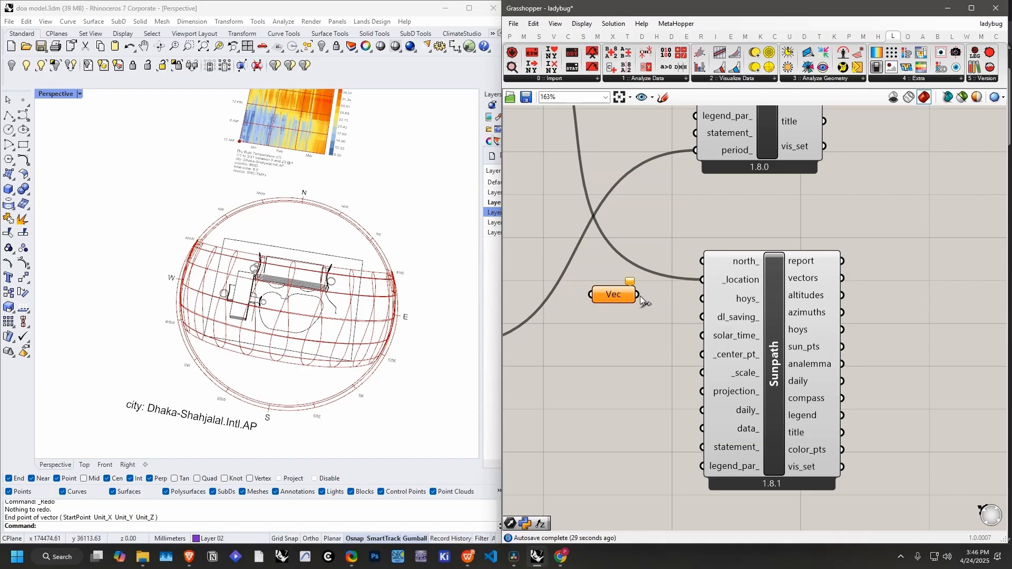
pyautogui.moveTo(638, 294); pyautogui.dragTo(703, 261)
# Step: Set one vector in Rhino pointing diagonally off the site's southeast side and examine the reoriented sun path
pyautogui.rightClick(617, 296)
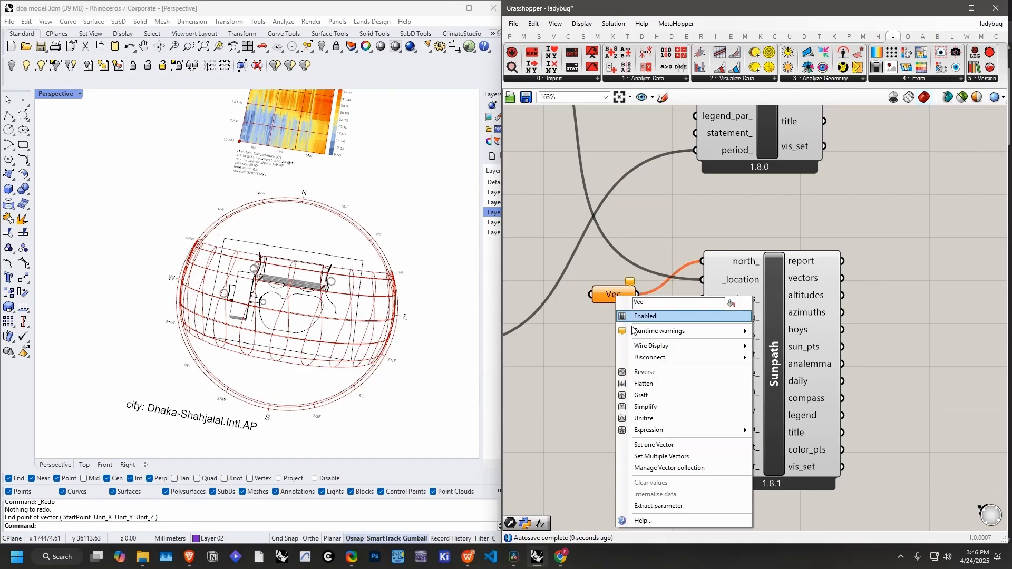
pyautogui.click(668, 445)
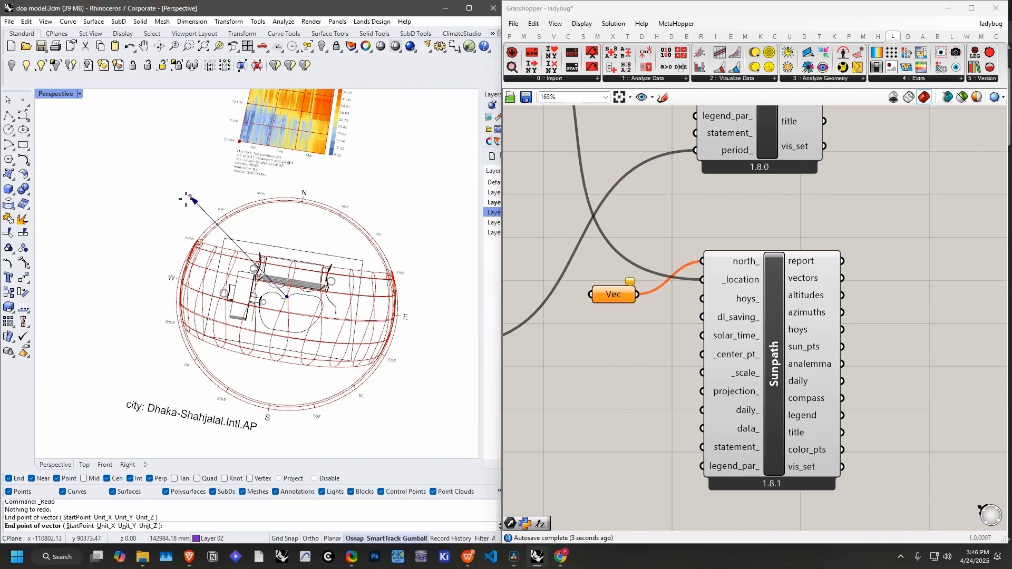
pyautogui.click(420, 402)
pyautogui.moveTo(420, 402); pyautogui.dragTo(410, 327, button='right')
pyautogui.moveTo(325, 303); pyautogui.dragTo(326, 308, button='right')
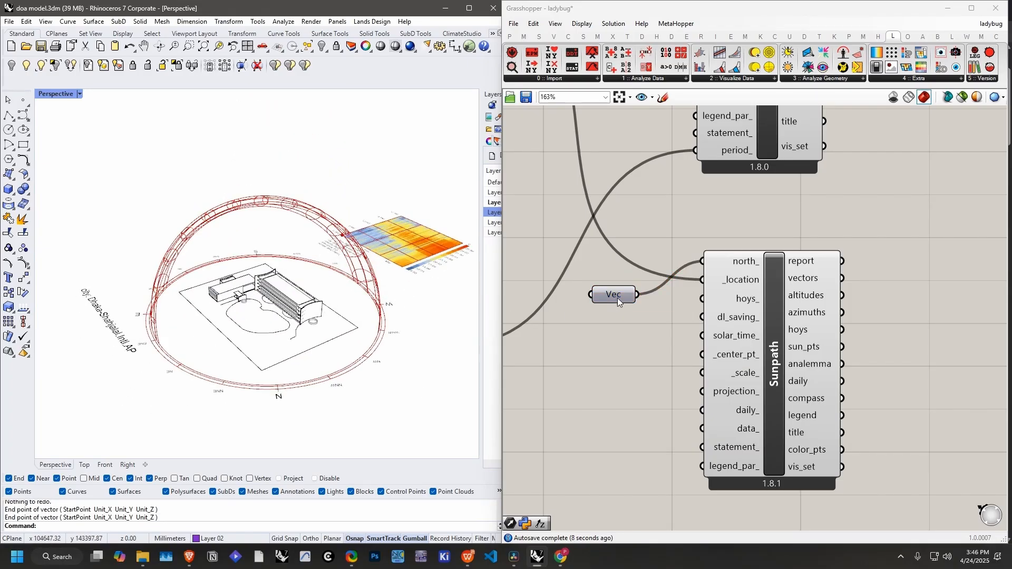
# Step: Disconnect the Vector parameter from Sunpath's north_ input and check the sun path's orientation in Rhino
pyautogui.keyDown('ctrl'); pyautogui.moveTo(636, 298); pyautogui.dragTo(702, 261); pyautogui.keyUp('ctrl')
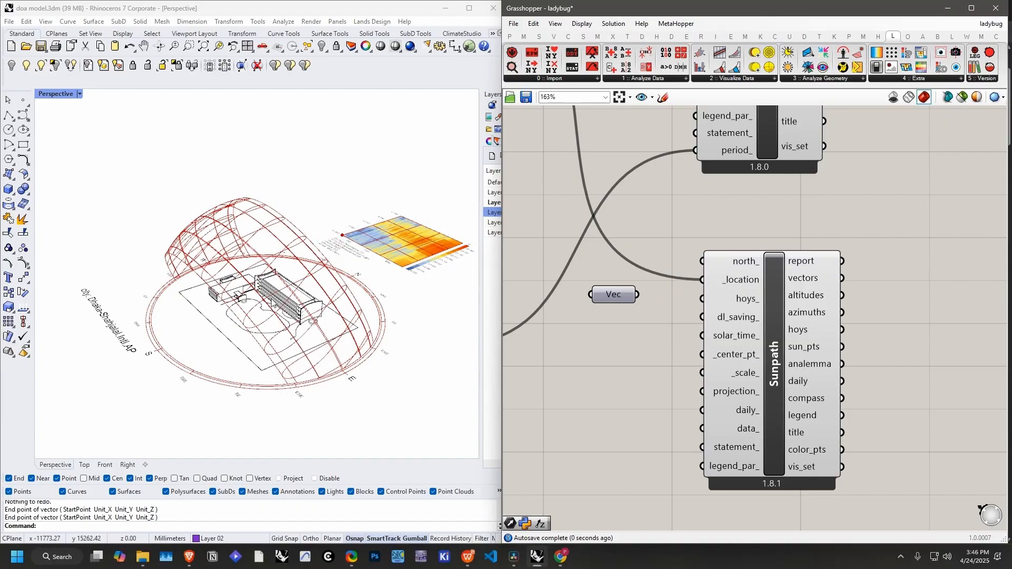
pyautogui.moveTo(327, 316); pyautogui.dragTo(364, 311, button='right')
# Step: Place a Point parameter below the Vector parameter, beside Sunpath's _center_pt_ input
pyautogui.moveTo(738, 343); pyautogui.dragTo(823, 314, button='right')
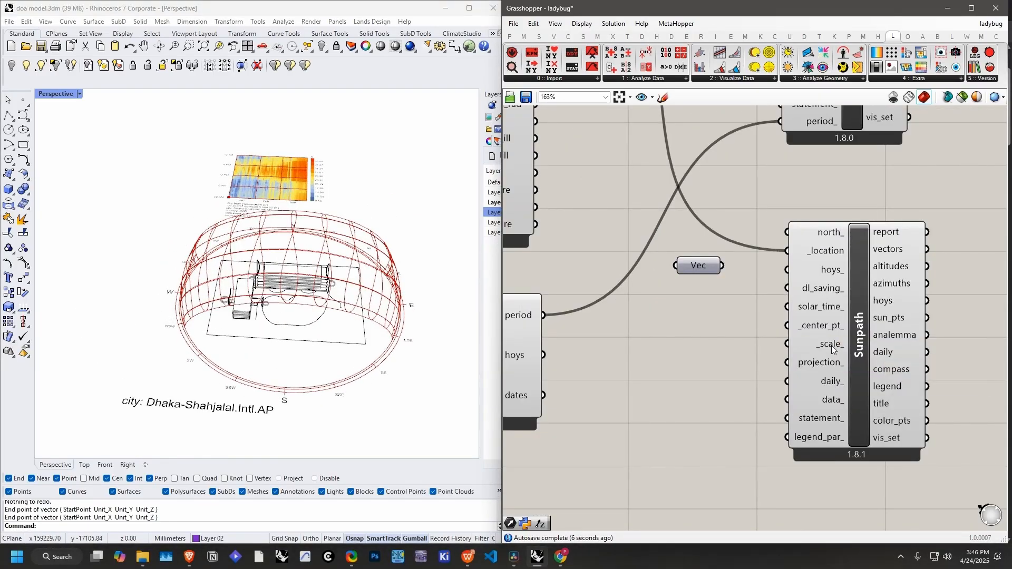
pyautogui.moveTo(831, 345)
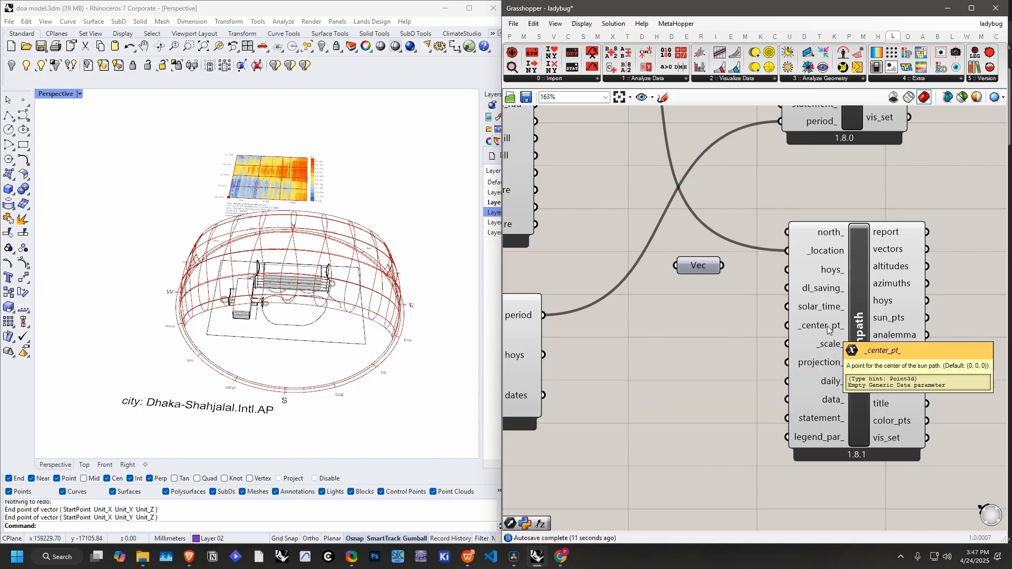
pyautogui.moveTo(292, 287); pyautogui.dragTo(294, 331, button='right')
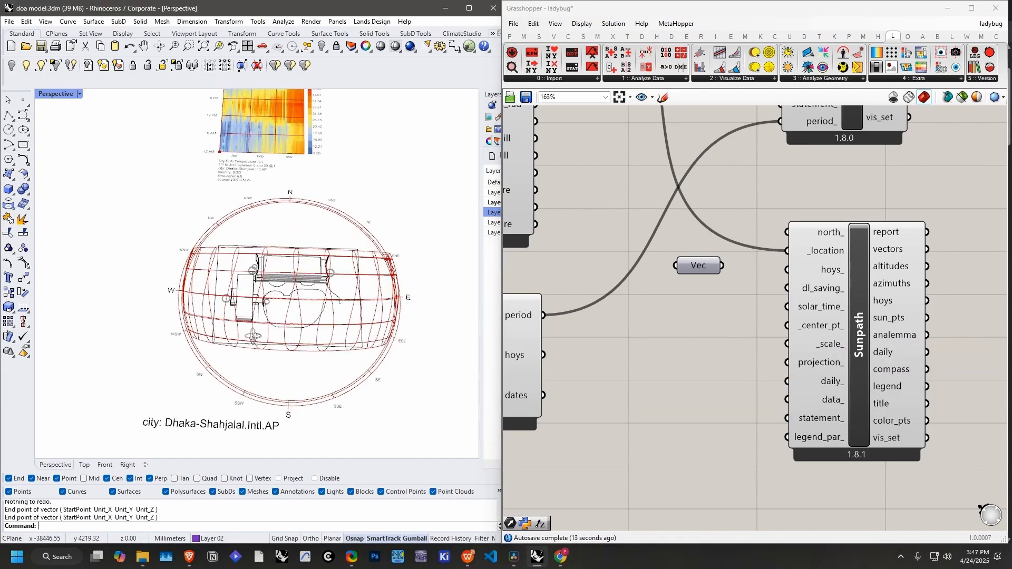
pyautogui.doubleClick(689, 340)
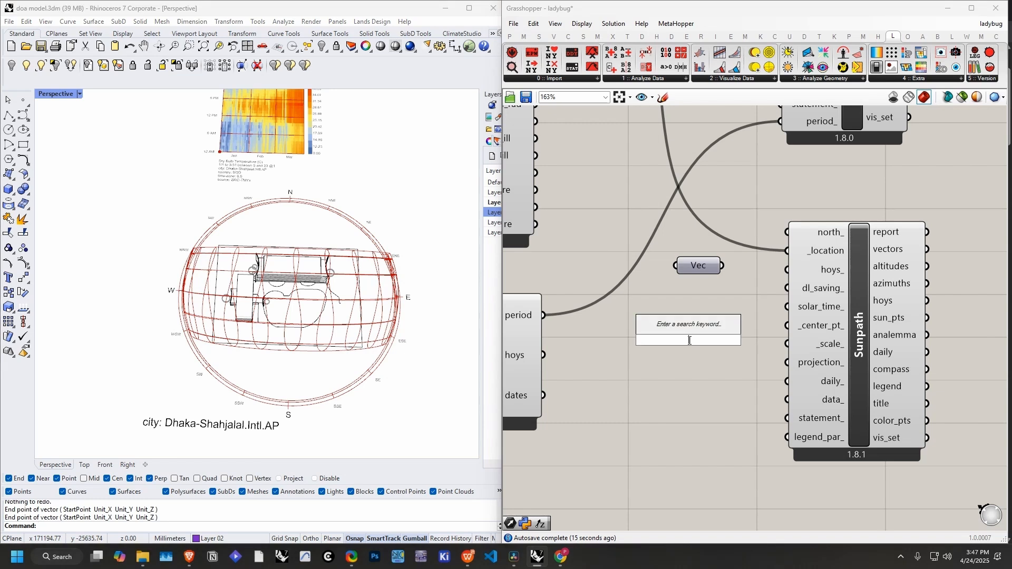
pyautogui.write('point')
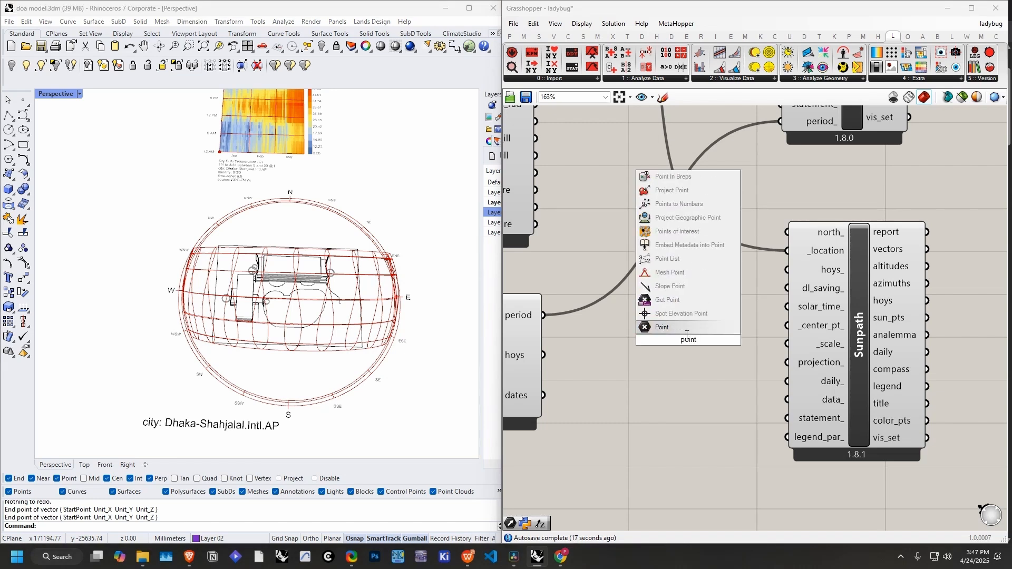
pyautogui.click(687, 330)
# Step: Set the Point to one location near the site's centre in Rhino and connect it to Sunpath's _center_pt_ input
pyautogui.rightClick(691, 343)
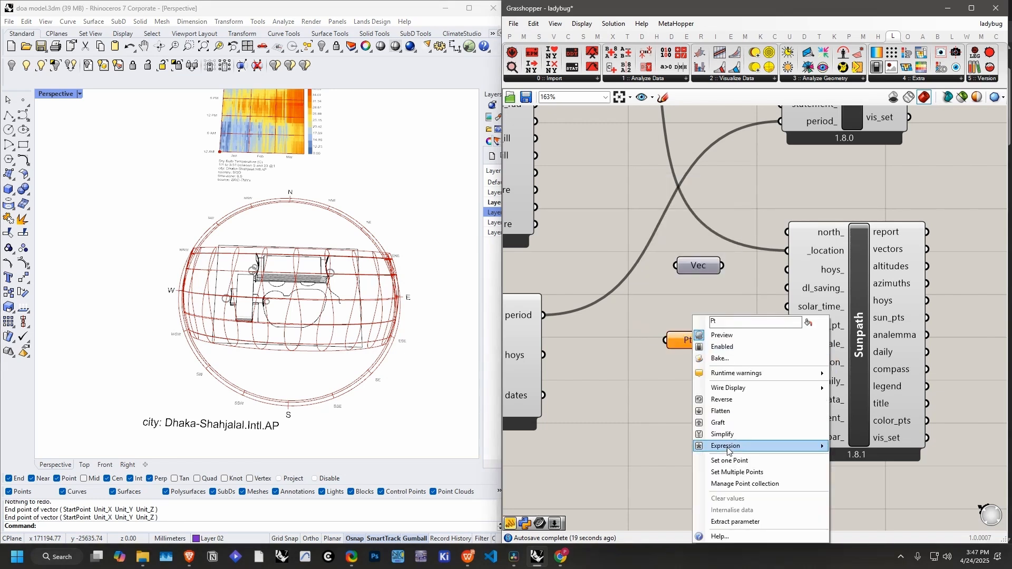
pyautogui.click(729, 460)
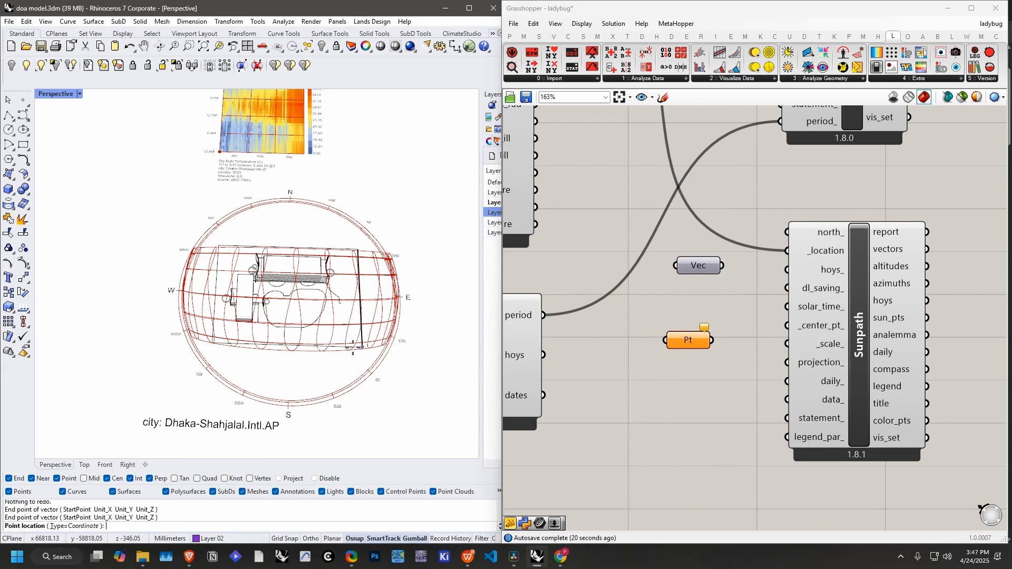
pyautogui.click(296, 300)
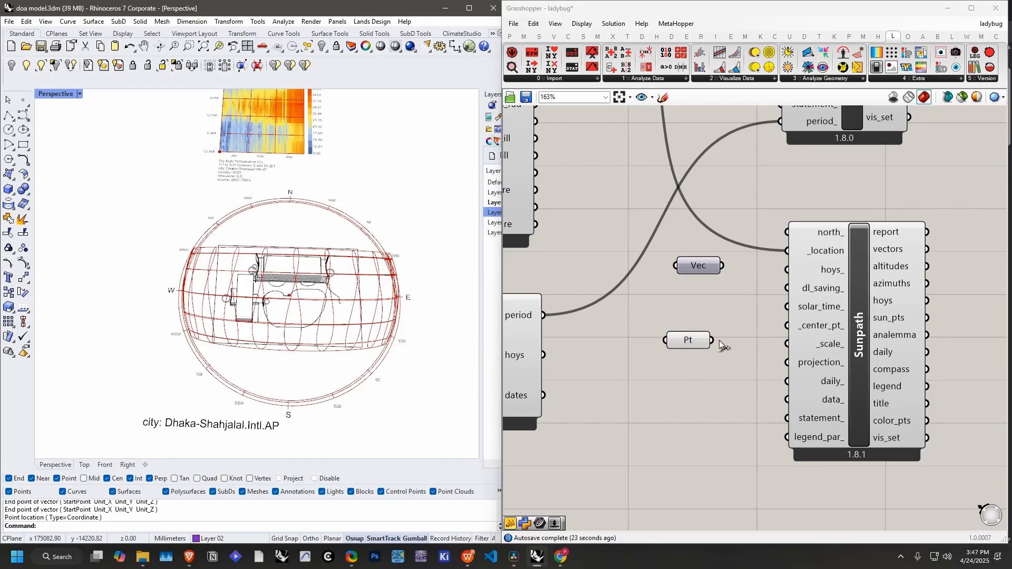
pyautogui.moveTo(723, 340); pyautogui.dragTo(788, 325)
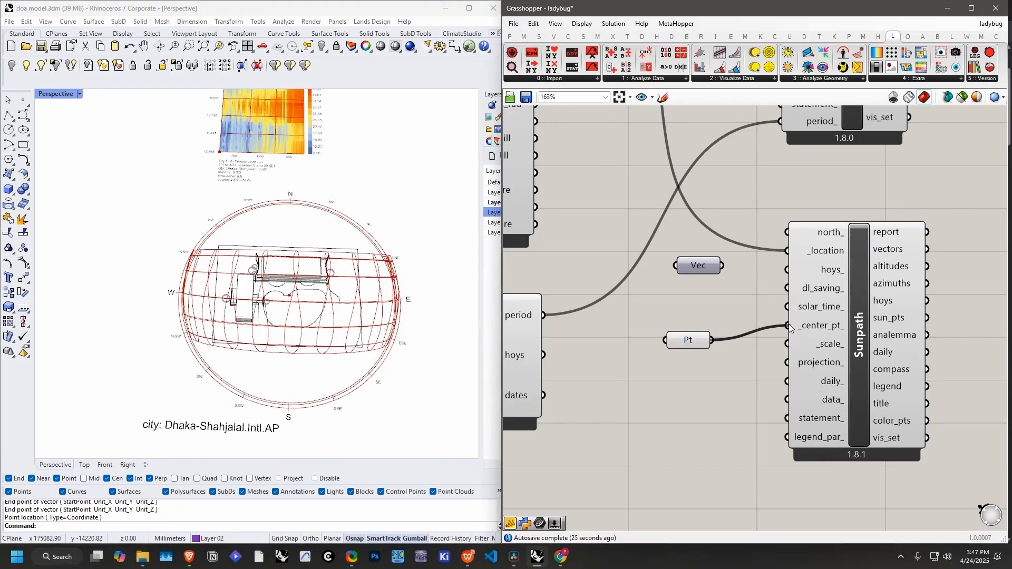
pyautogui.moveTo(685, 340); pyautogui.dragTo(691, 325)
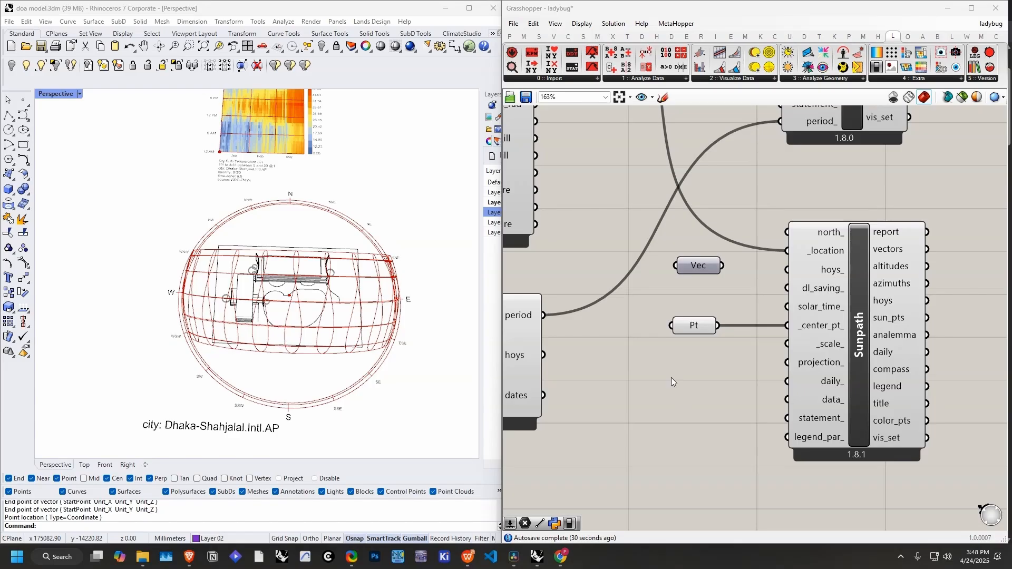
# Step: Add a number slider ranging from 0 to 2.000 and connect it to Sunpath's _scale_ input
pyautogui.doubleClick(671, 378)
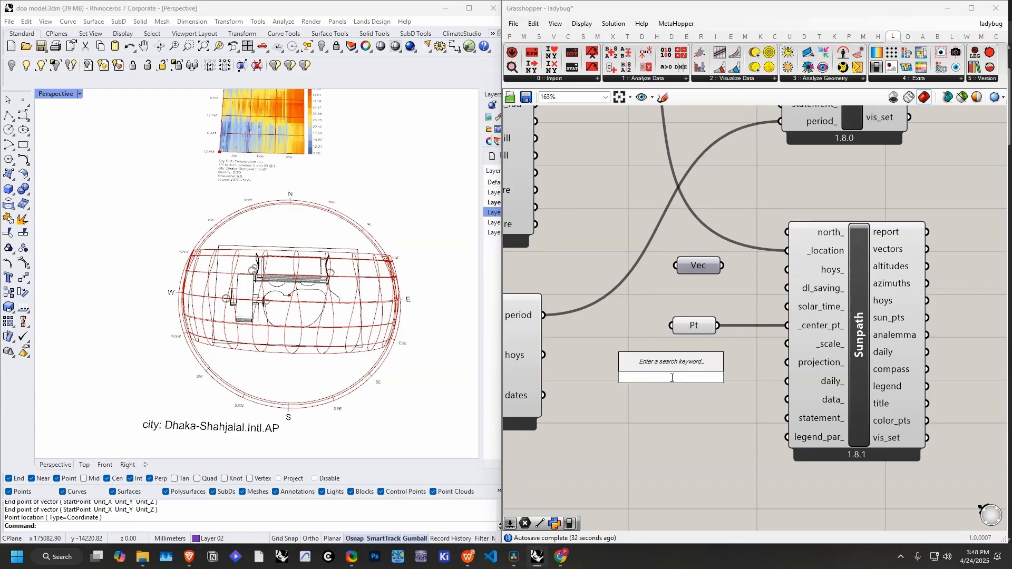
pyautogui.write('0.2.000')
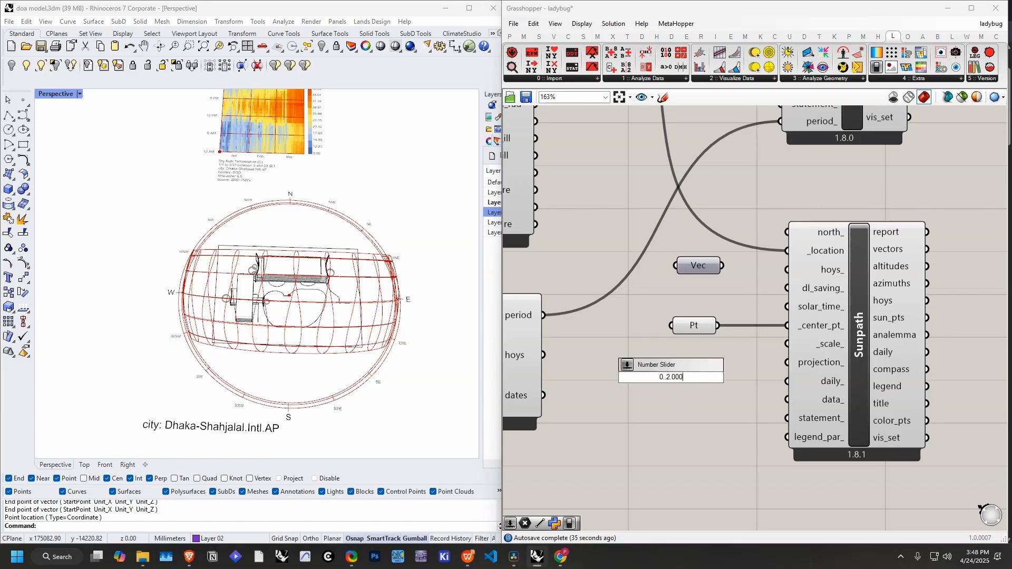
pyautogui.press('Return')
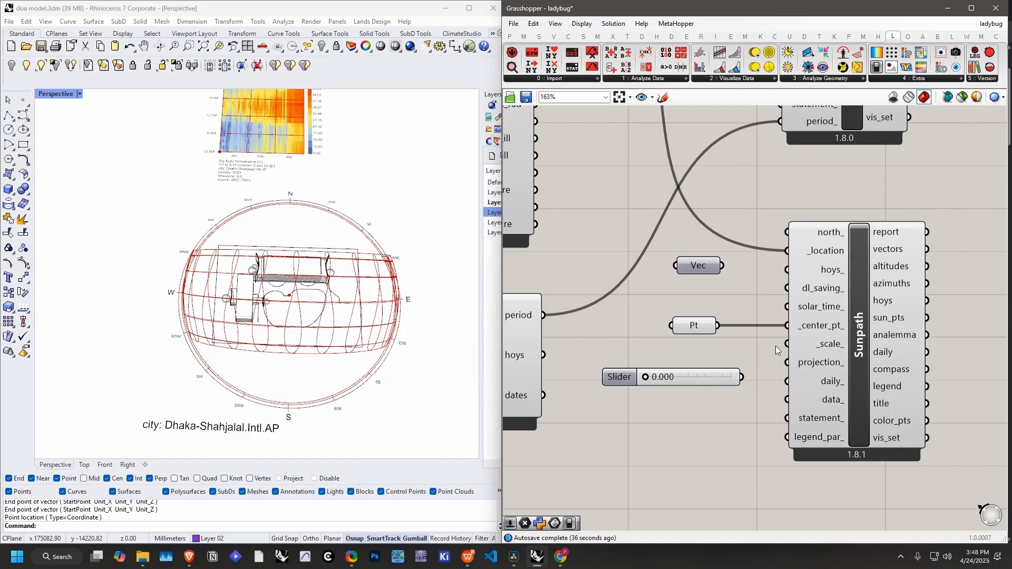
pyautogui.moveTo(742, 377); pyautogui.dragTo(786, 344)
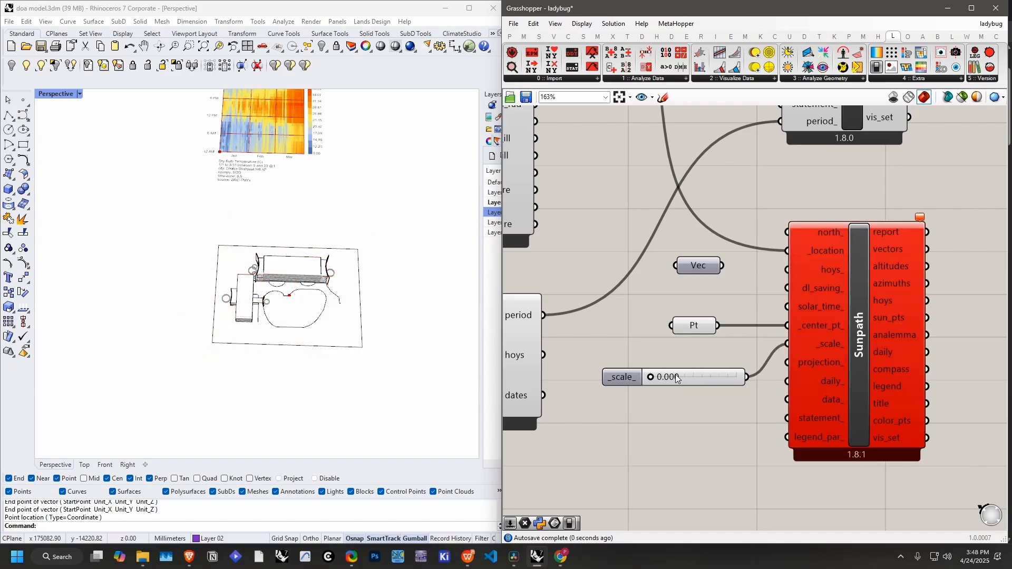
# Step: Set the _scale_ slider to 1.056 and rearrange Sunpath and its slider so the slider lines up with the _scale_ input
pyautogui.moveTo(651, 379); pyautogui.dragTo(695, 390)
pyautogui.scroll(-2, 710, 392)
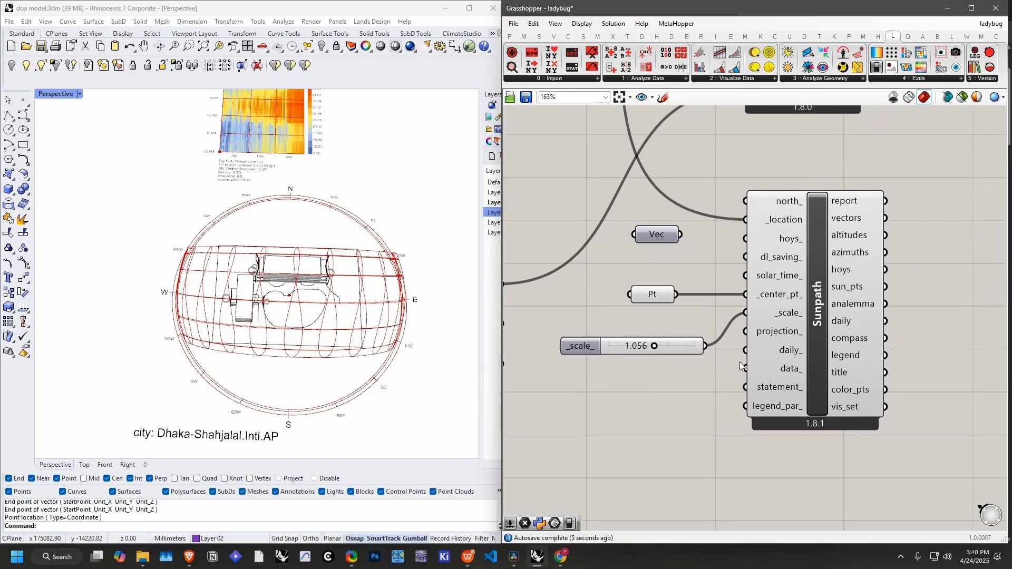
pyautogui.moveTo(804, 349); pyautogui.dragTo(860, 349)
pyautogui.moveTo(662, 359); pyautogui.dragTo(652, 353)
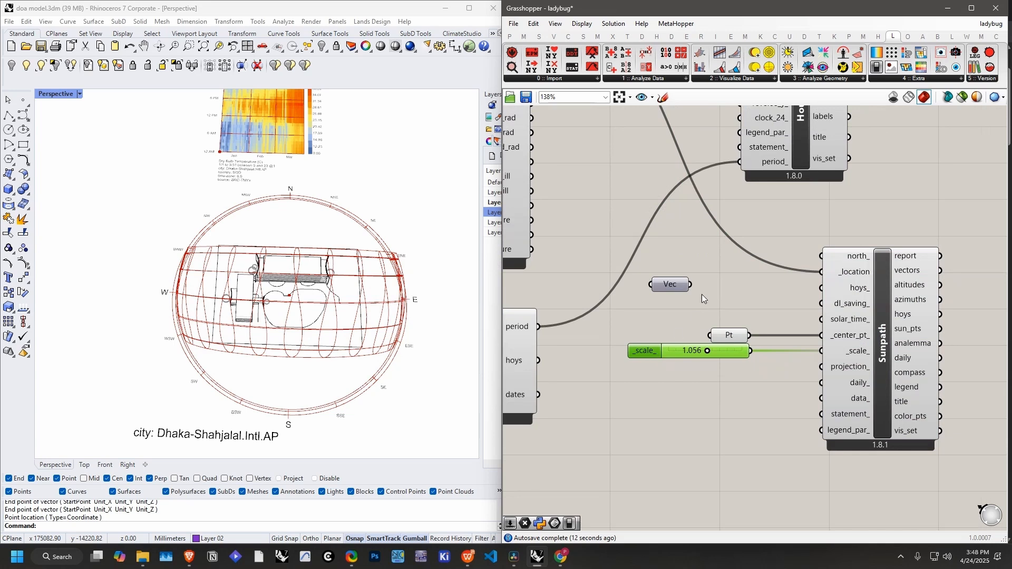
# Step: Check the description of Sunpath's hoys_ input and move the HourlyPlot component farther away from ImportEPW
pyautogui.moveTo(771, 298); pyautogui.dragTo(799, 289, button='right')
pyautogui.moveTo(882, 284)
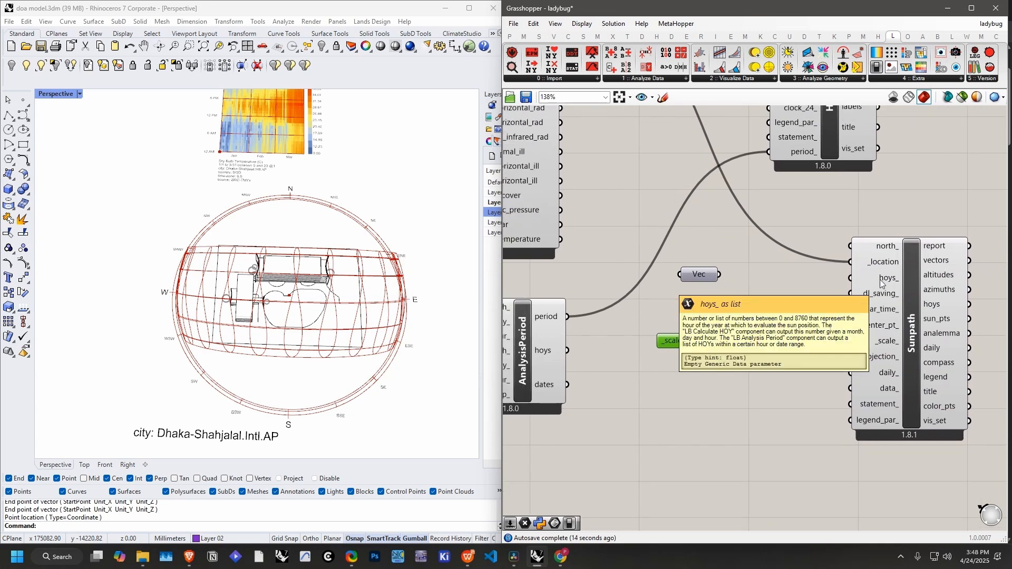
pyautogui.scroll(-2, 819, 280)
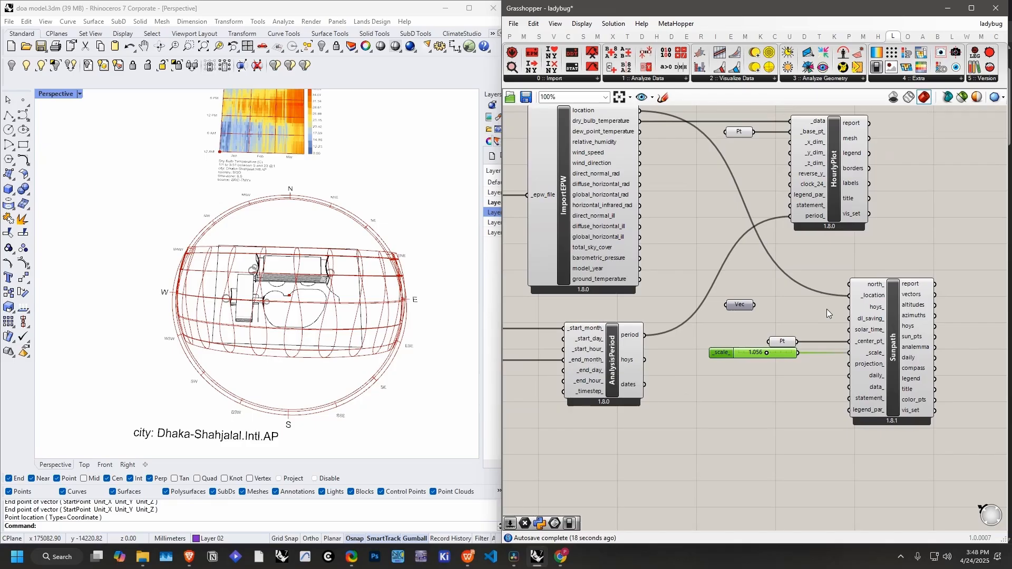
pyautogui.moveTo(593, 357); pyautogui.dragTo(644, 385, button='right')
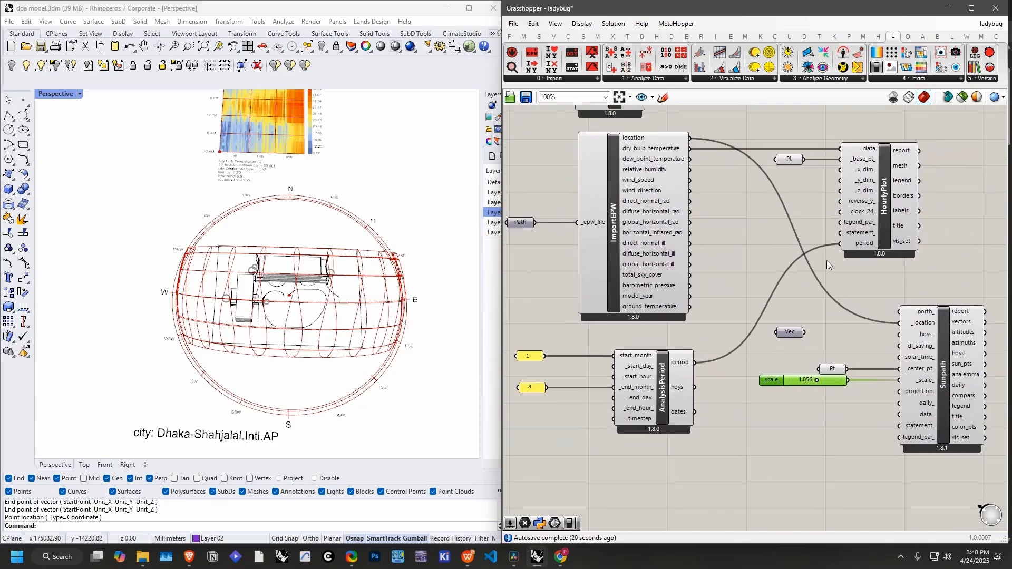
pyautogui.moveTo(886, 222); pyautogui.dragTo(948, 220)
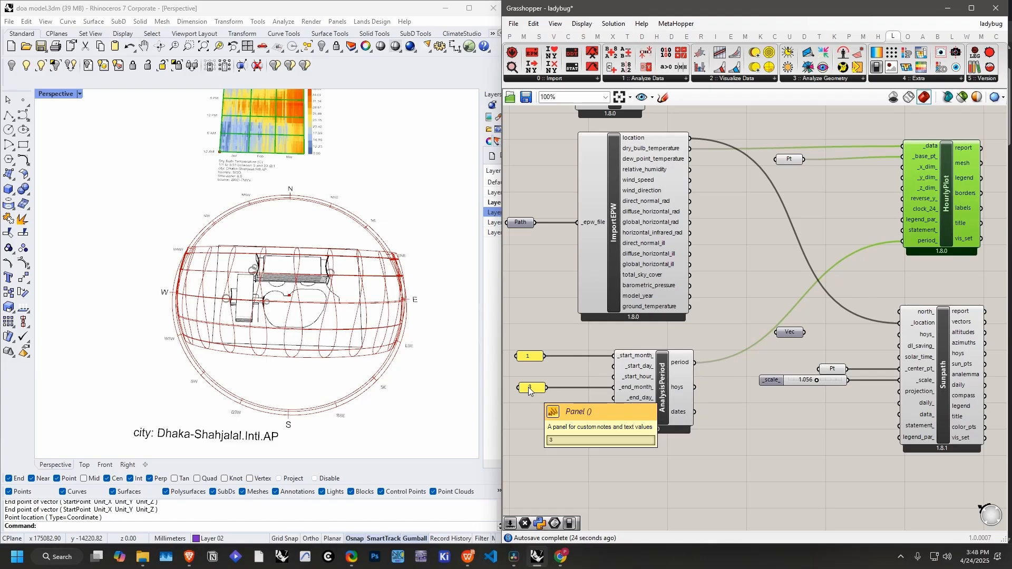
# Step: Connect AnalysisPeriod's hoys output to Sunpath's hoys_ input and inspect the sun path around the building model
pyautogui.moveTo(576, 369); pyautogui.dragTo(507, 364, button='right')
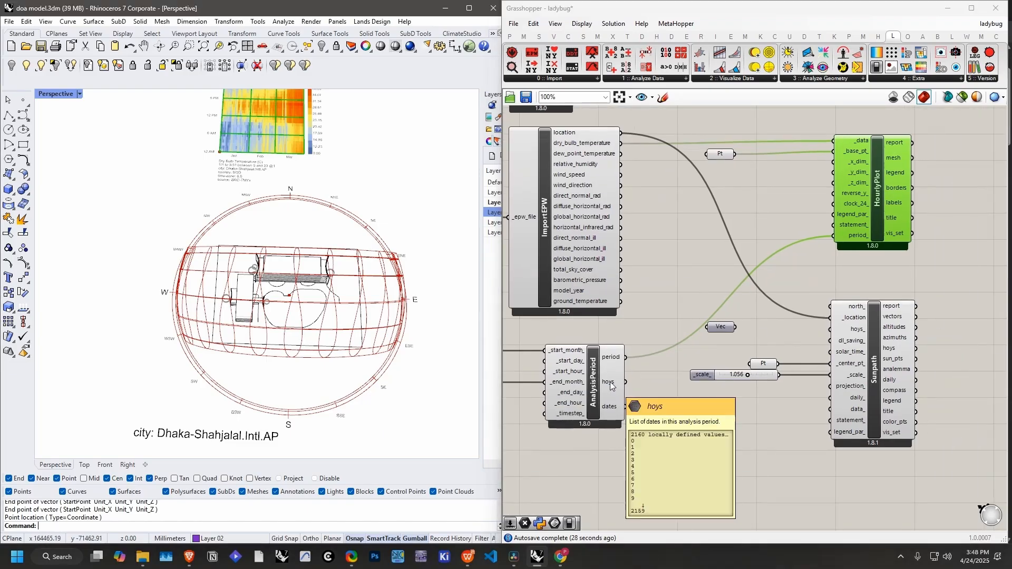
pyautogui.moveTo(626, 382); pyautogui.dragTo(830, 330)
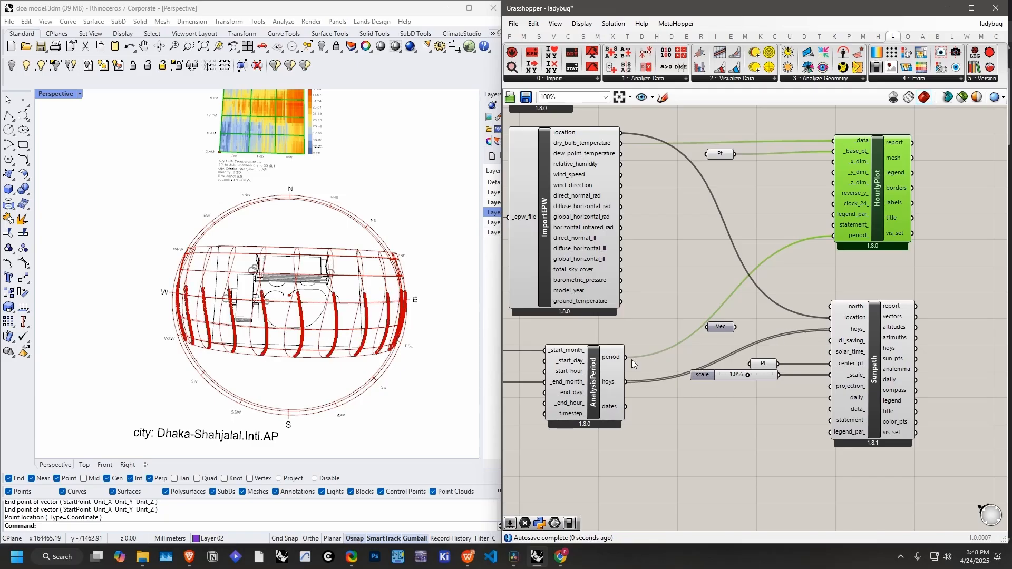
pyautogui.moveTo(321, 363); pyautogui.dragTo(239, 324, button='right')
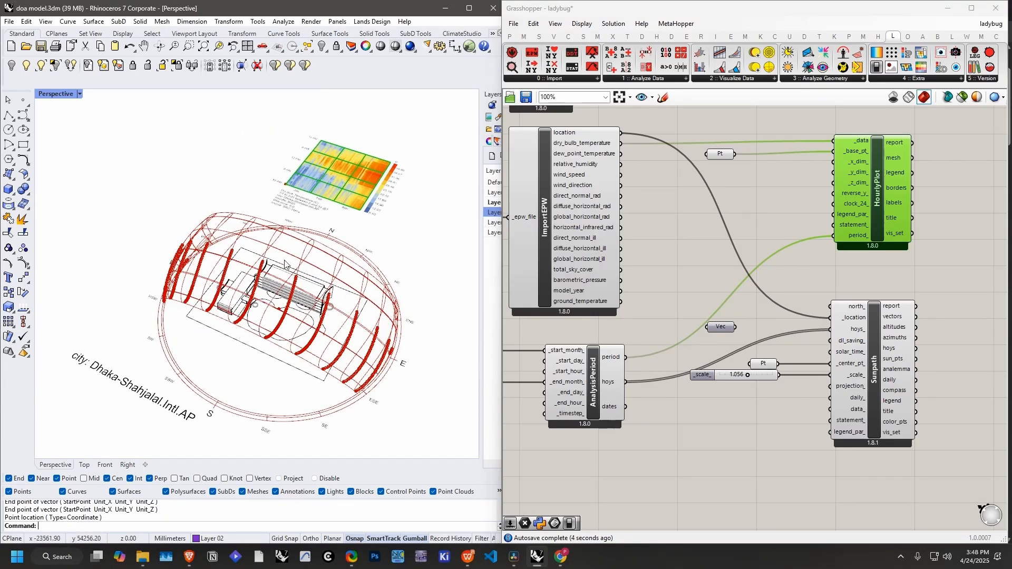
pyautogui.moveTo(835, 379); pyautogui.dragTo(822, 348, button='right')
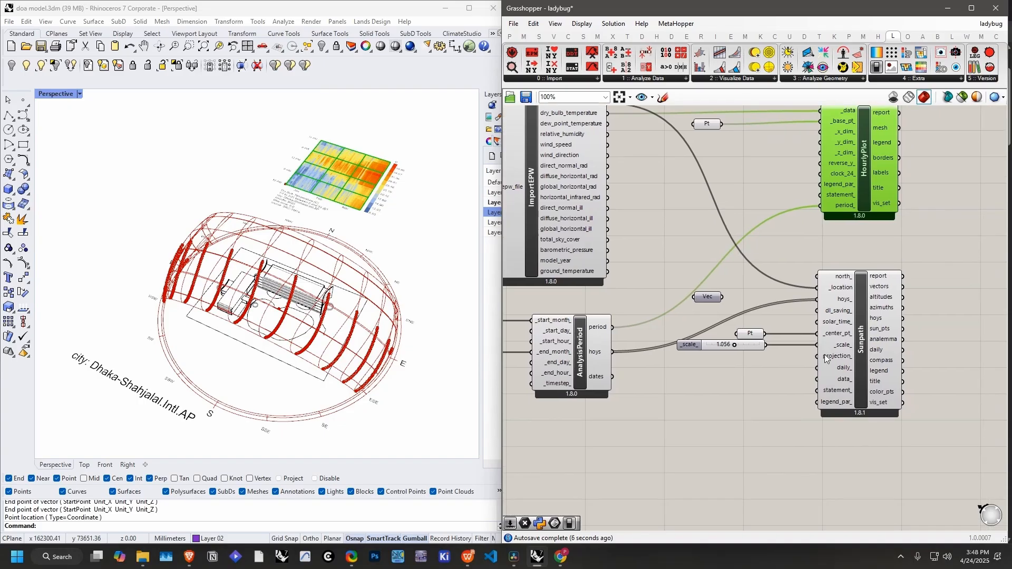
pyautogui.moveTo(732, 412); pyautogui.dragTo(771, 390, button='right')
pyautogui.moveTo(244, 385); pyautogui.dragTo(254, 338, button='right')
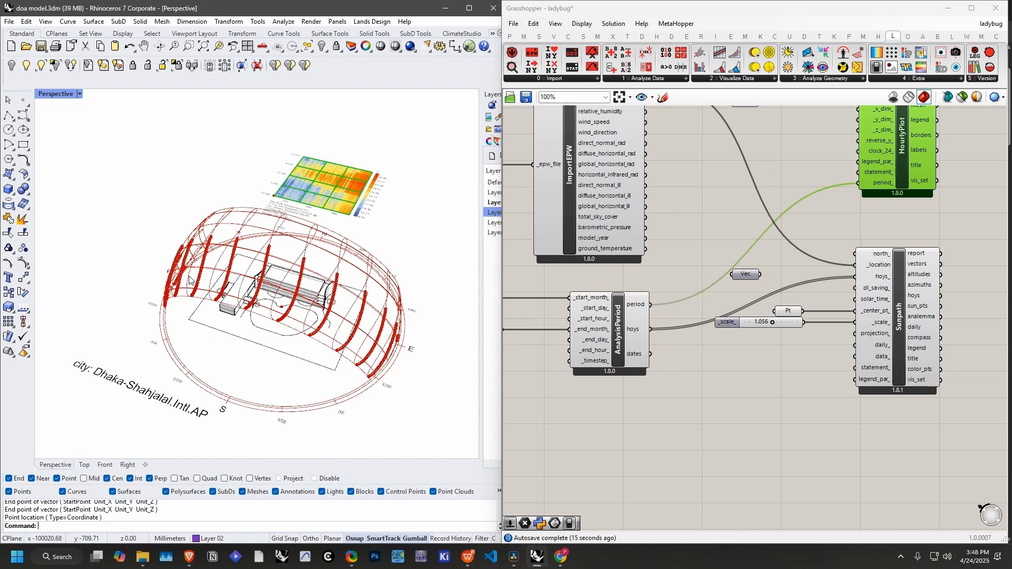
pyautogui.moveTo(190, 281); pyautogui.dragTo(315, 311, button='right')
# Step: Connect panel 1 also to AnalysisPeriod's _end_month_ input, and panel 3 to its _start_day_ and _end_day_ inputs
pyautogui.moveTo(796, 369); pyautogui.dragTo(886, 367, button='right')
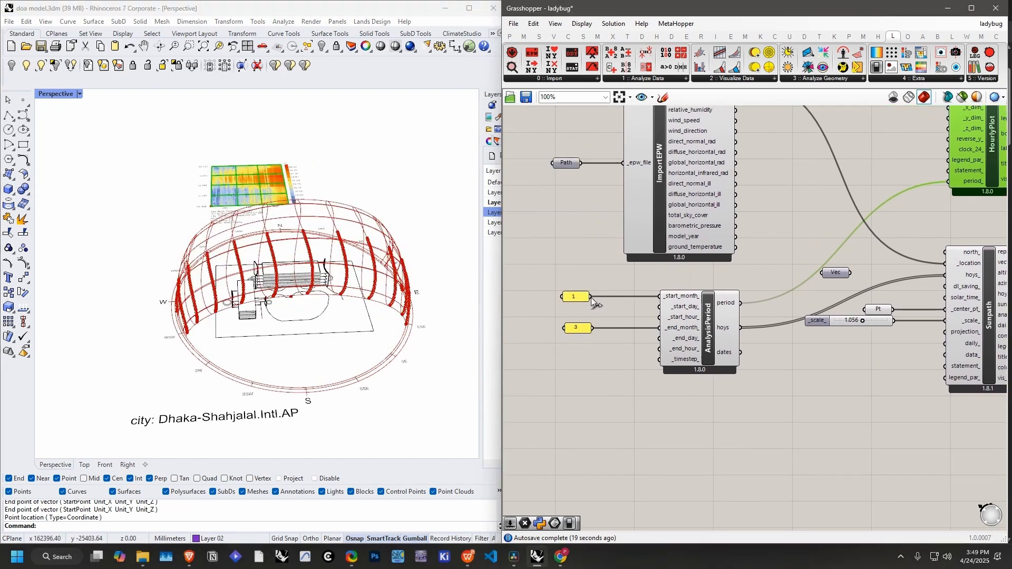
pyautogui.moveTo(591, 296); pyautogui.dragTo(660, 327)
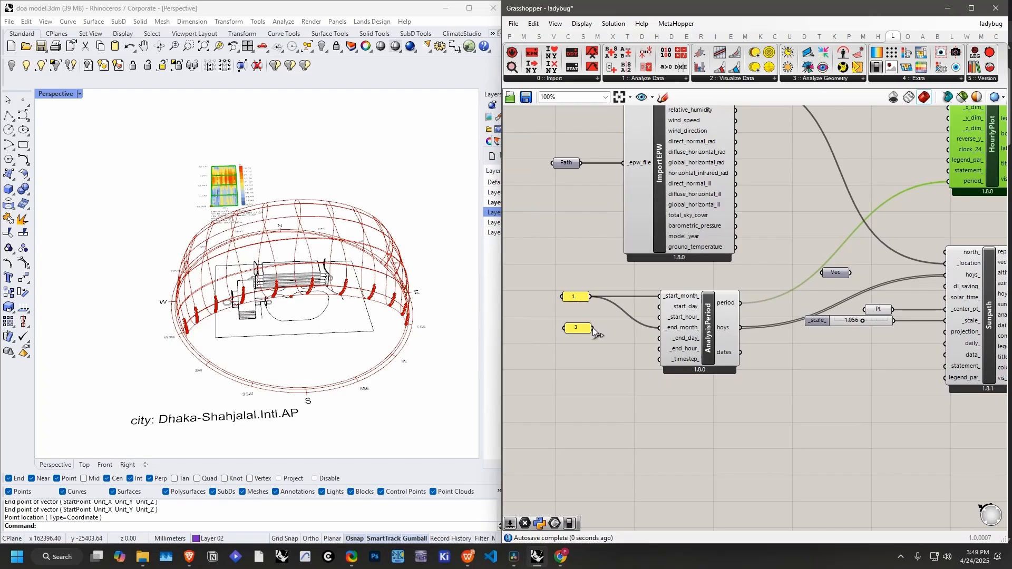
pyautogui.moveTo(594, 327); pyautogui.dragTo(659, 306)
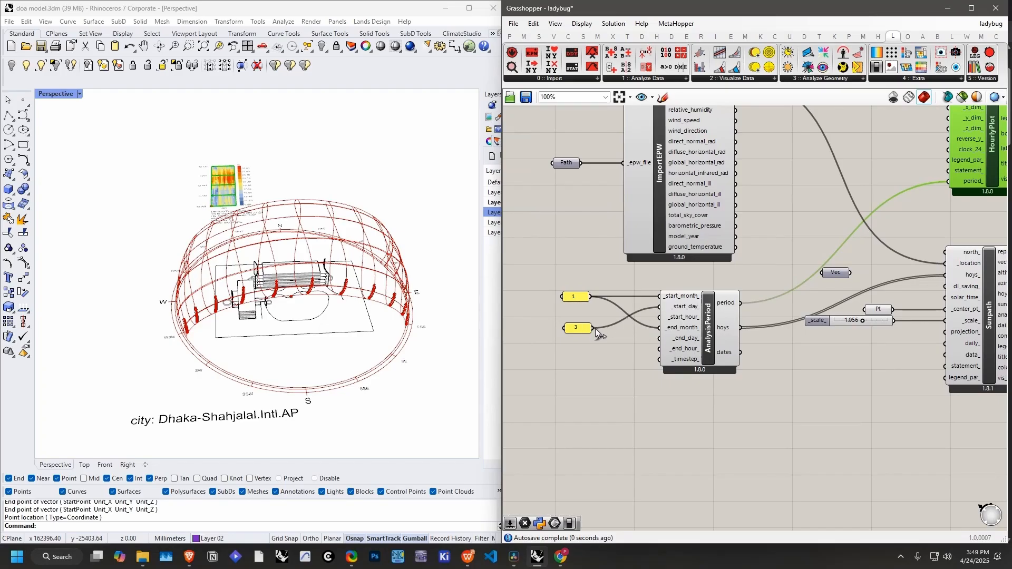
pyautogui.moveTo(595, 328); pyautogui.dragTo(659, 338)
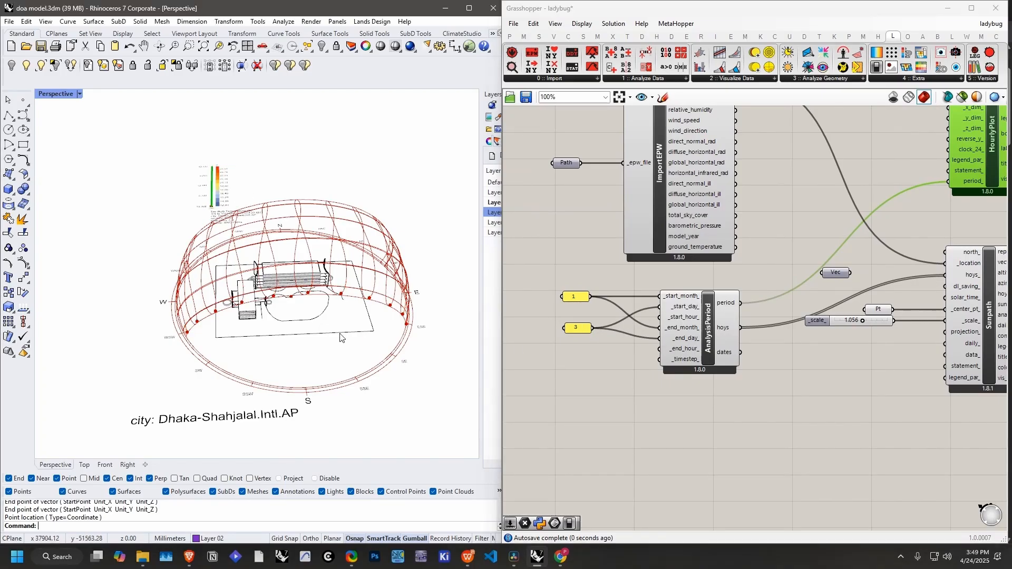
pyautogui.moveTo(340, 337); pyautogui.dragTo(186, 302, button='right')
pyautogui.scroll(5, 186, 301)
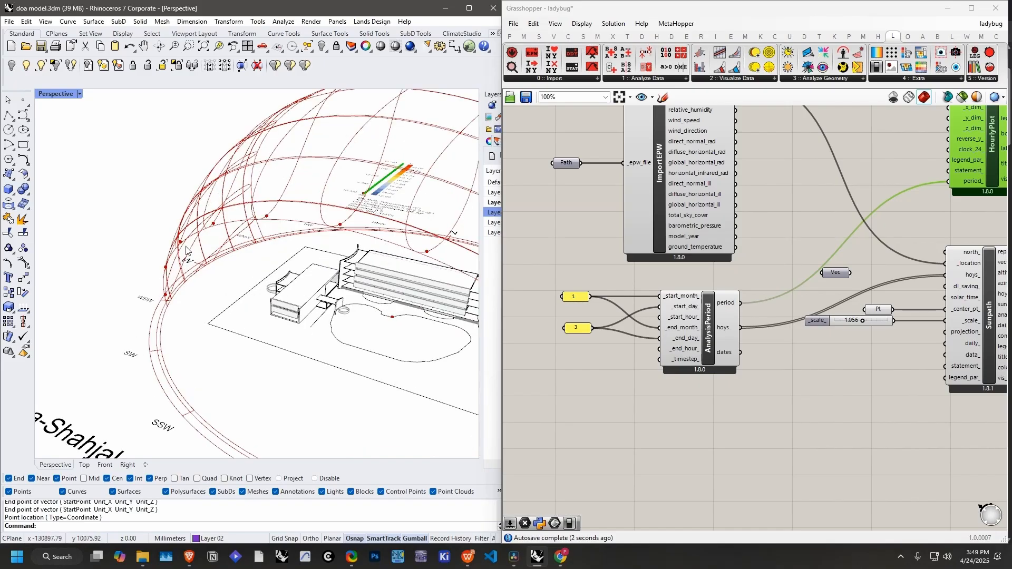
pyautogui.scroll(-5, 186, 250)
pyautogui.moveTo(185, 250); pyautogui.dragTo(247, 246, button='right')
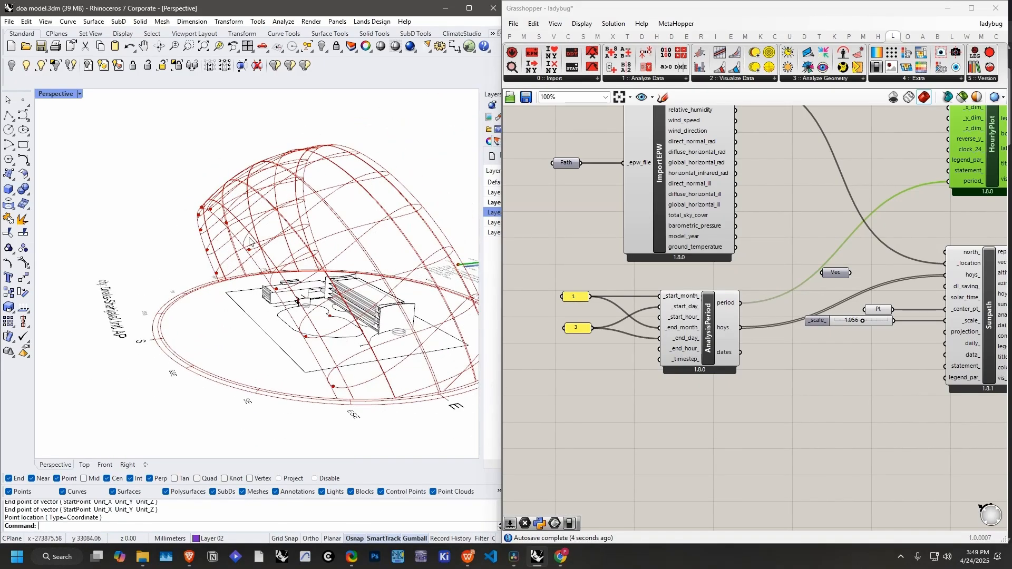
# Step: Add a Boolean Toggle, connect it to Sunpath's daily_ input, and set it to True
pyautogui.moveTo(822, 335); pyautogui.dragTo(636, 326, button='right')
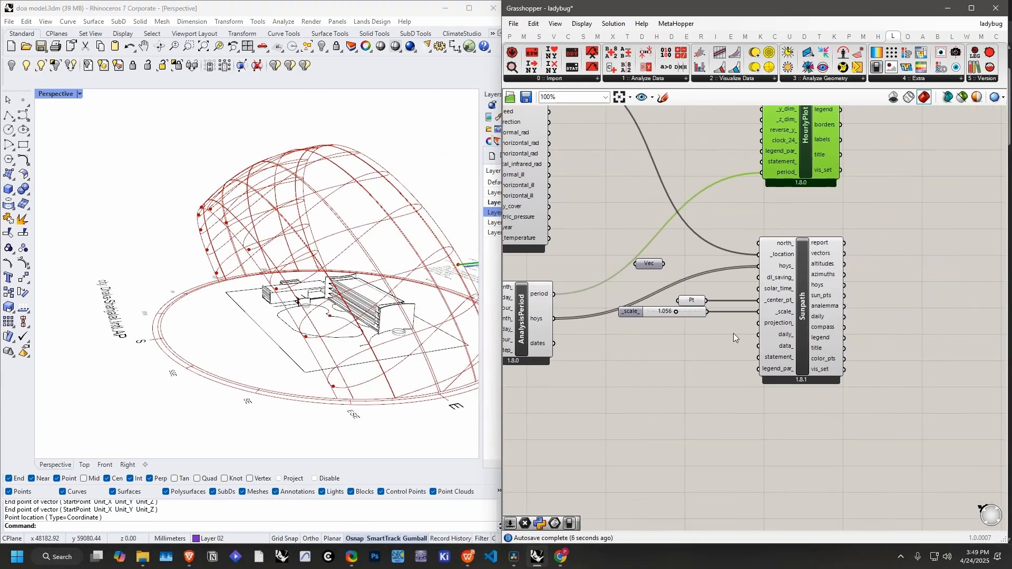
pyautogui.moveTo(787, 338)
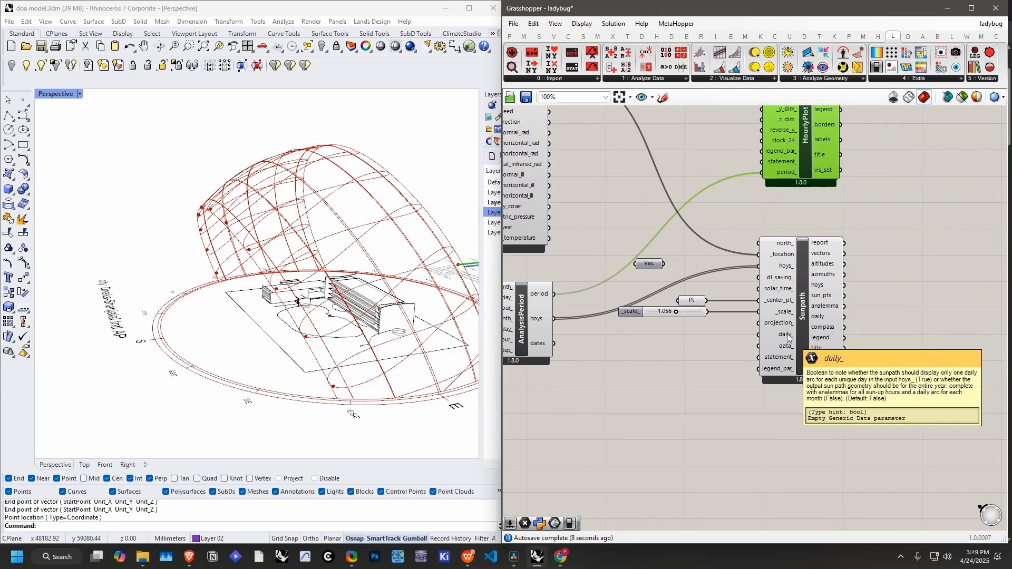
pyautogui.doubleClick(676, 344)
pyautogui.write('bool')
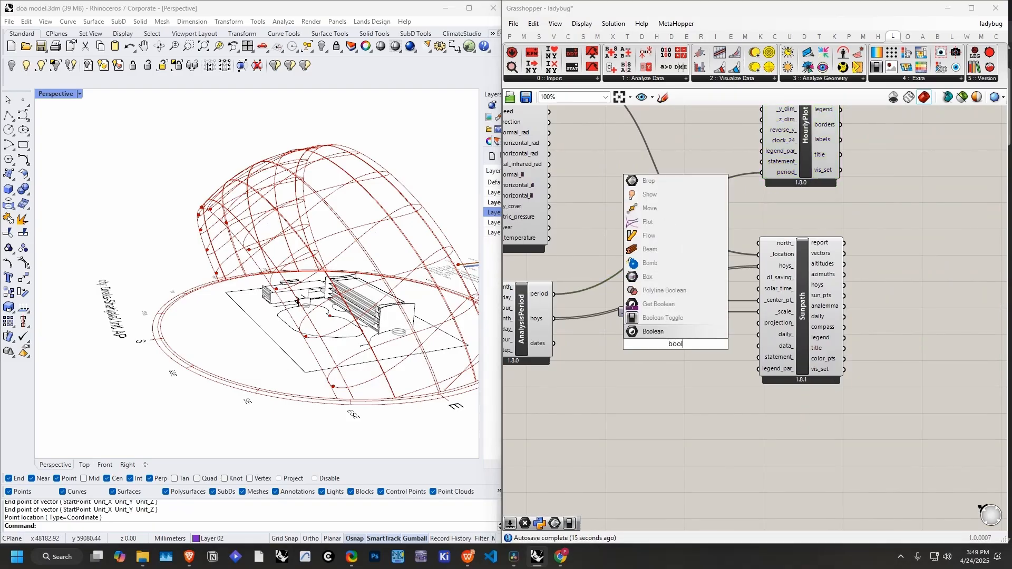
pyautogui.write('e')
pyautogui.click(671, 332)
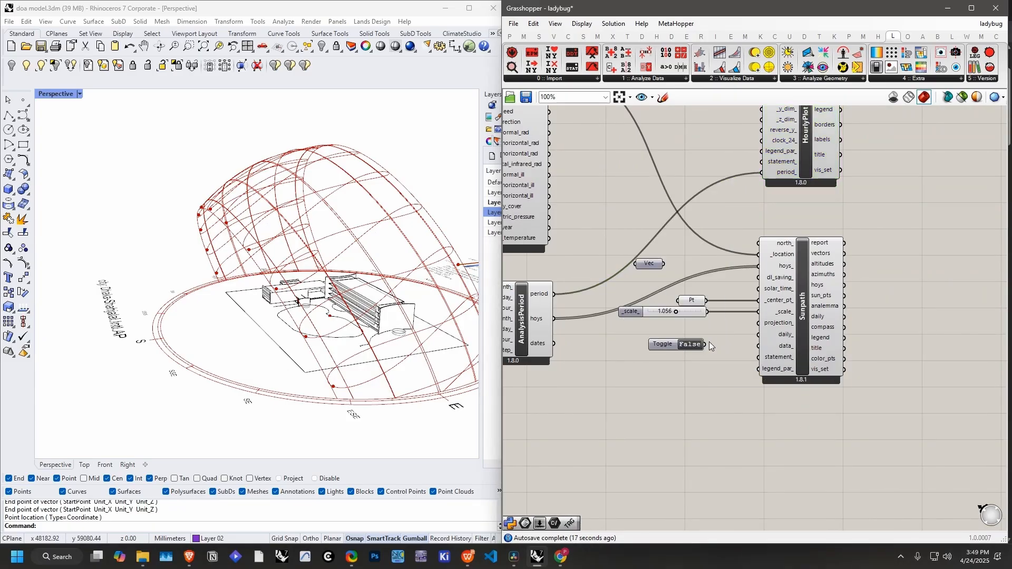
pyautogui.moveTo(706, 343); pyautogui.dragTo(759, 334)
pyautogui.moveTo(289, 304); pyautogui.dragTo(240, 263, button='right')
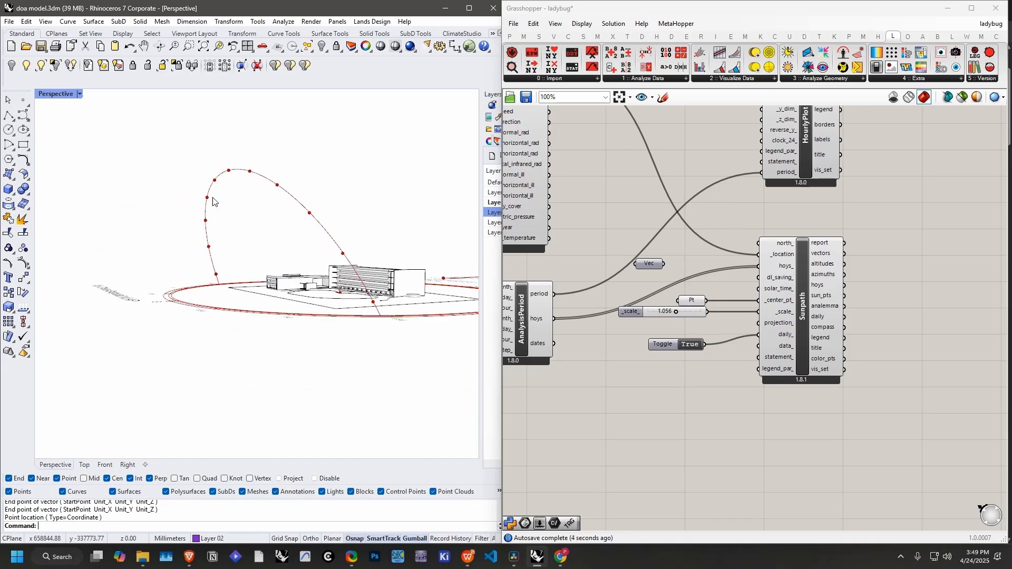
pyautogui.moveTo(312, 233); pyautogui.dragTo(297, 266, button='right')
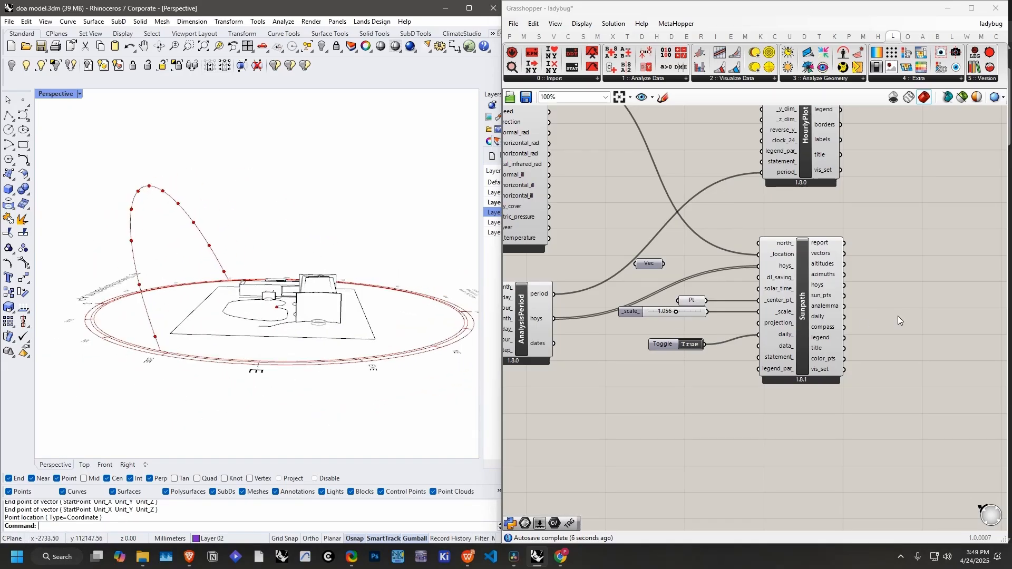
pyautogui.scroll(2, 897, 316)
pyautogui.moveTo(804, 303)
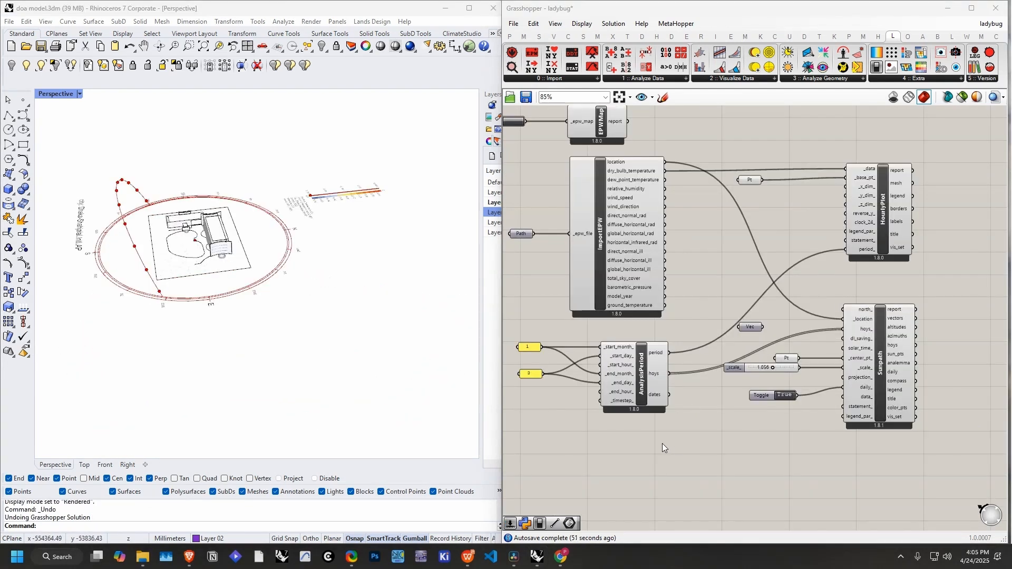
# Step: Add a number slider ranging from 1 to 30 and transfer panel 3's _start_day_ and _end_day_ connections to it
pyautogui.moveTo(608, 450); pyautogui.dragTo(727, 454, button='right')
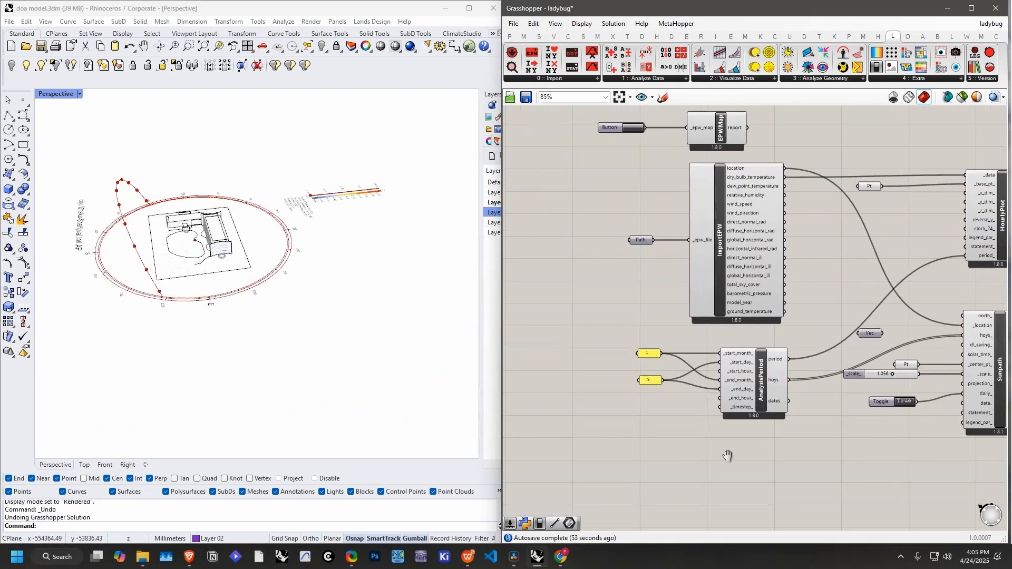
pyautogui.scroll(2, 648, 381)
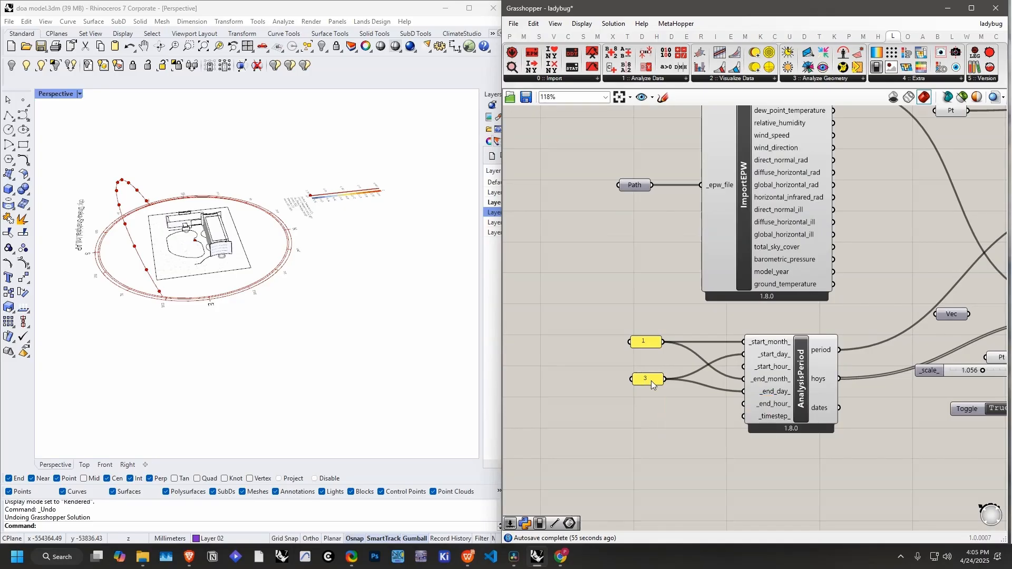
pyautogui.moveTo(650, 380); pyautogui.dragTo(644, 376)
pyautogui.doubleClick(633, 416)
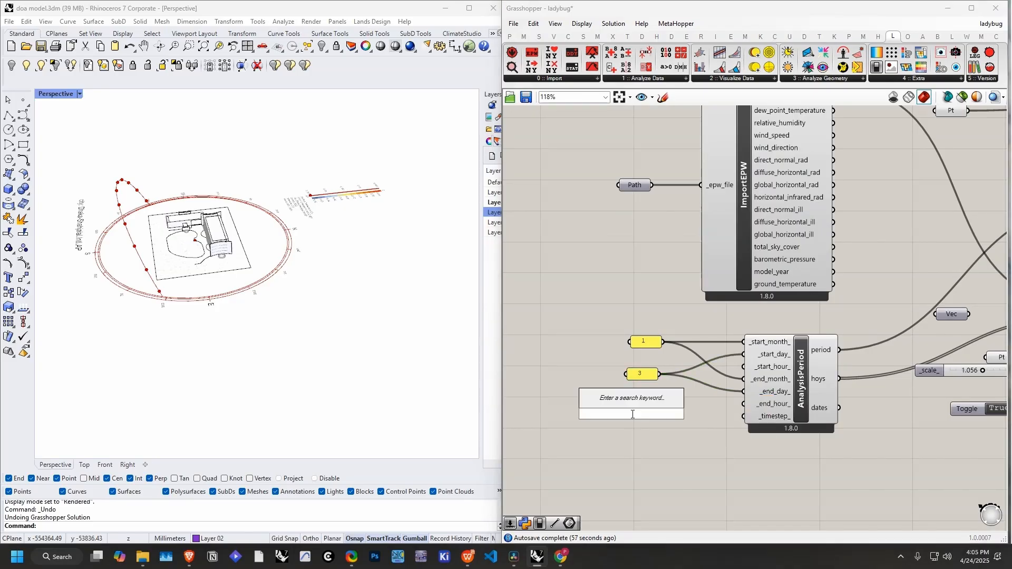
pyautogui.write('1..30')
pyautogui.press('Return')
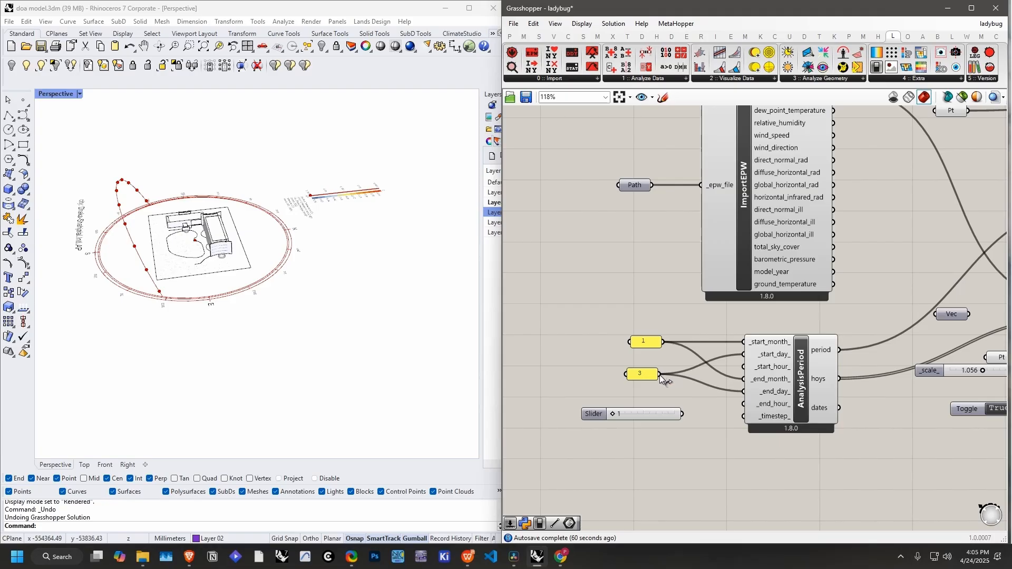
pyautogui.keyDown('ctrl'); pyautogui.keyDown('shift'); pyautogui.moveTo(660, 375); pyautogui.dragTo(674, 416); pyautogui.keyUp('shift'); pyautogui.keyUp('ctrl')
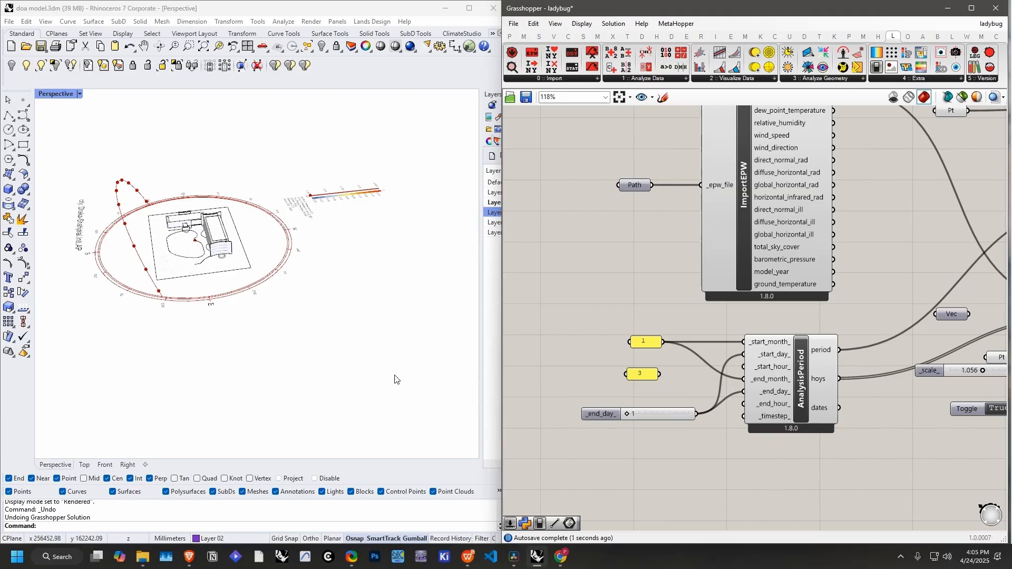
pyautogui.moveTo(174, 322); pyautogui.dragTo(335, 343, button='right')
pyautogui.scroll(4, 250, 335)
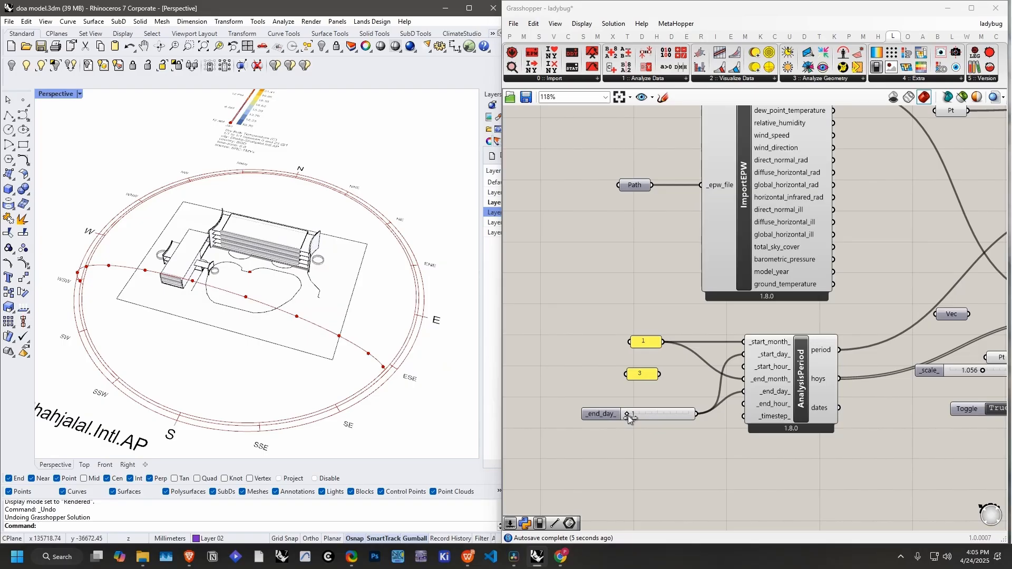
pyautogui.moveTo(628, 416)
pyautogui.mouseDown()
pyautogui.moveTo(691, 415)
pyautogui.moveTo(627, 421)
pyautogui.mouseUp()
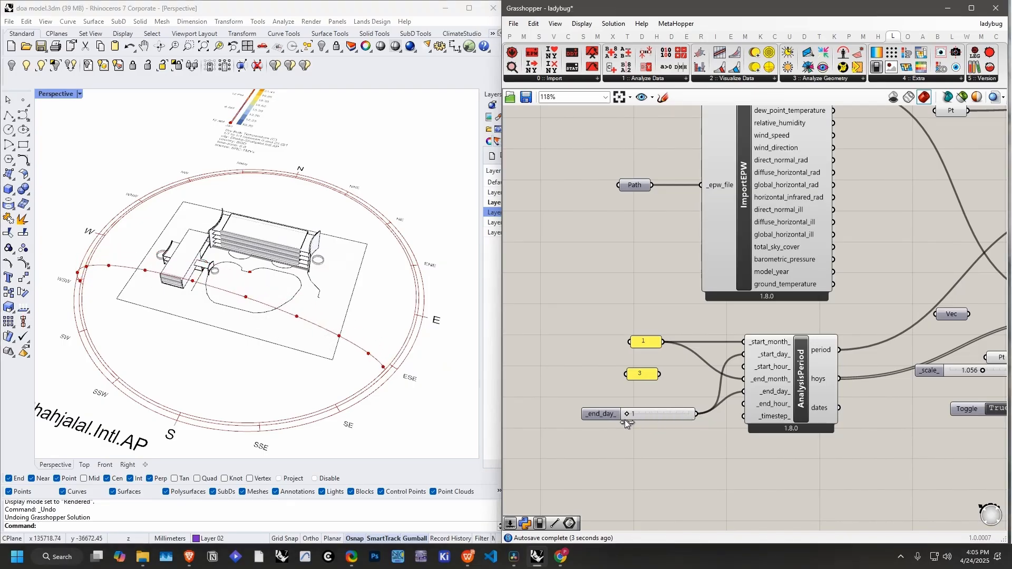
# Step: Add a slider from 1 to 12, transfer panel 1's start- and end-month connections to it, and vary the month and day sliders
pyautogui.doubleClick(616, 328)
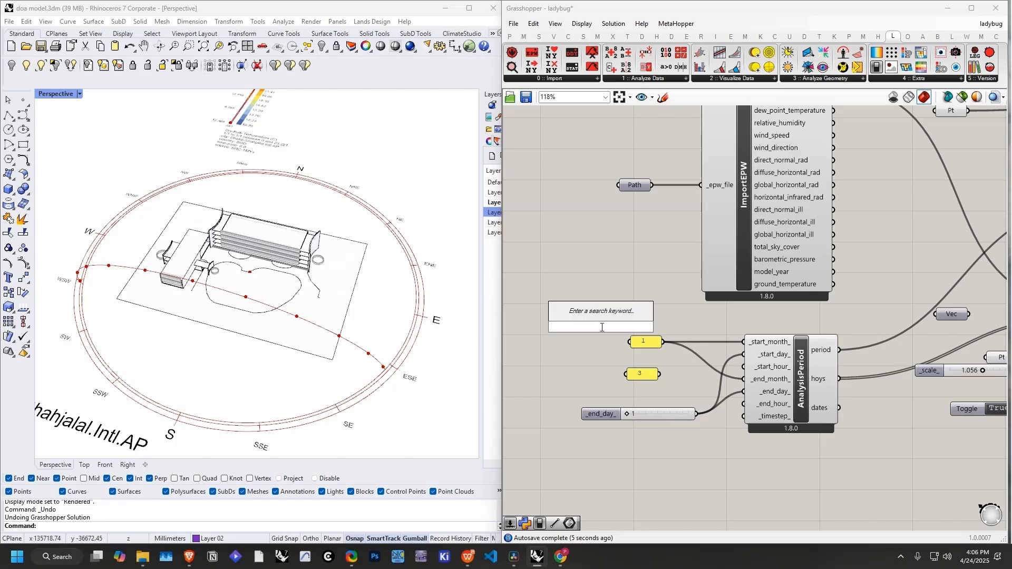
pyautogui.write('1..12')
pyautogui.press('Return')
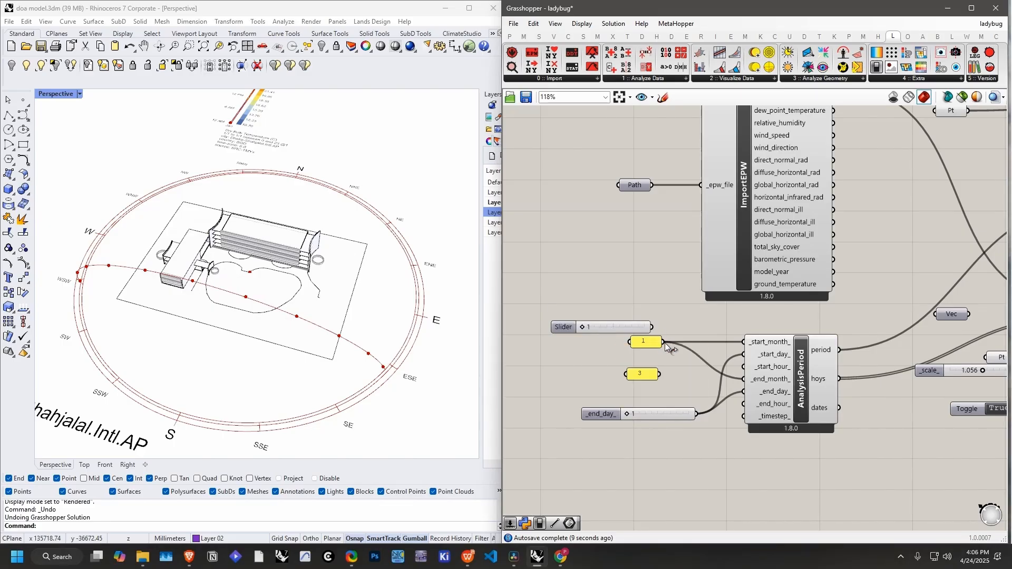
pyautogui.keyDown('ctrl'); pyautogui.keyDown('shift'); pyautogui.moveTo(664, 342); pyautogui.dragTo(619, 325); pyautogui.keyUp('shift'); pyautogui.keyUp('ctrl')
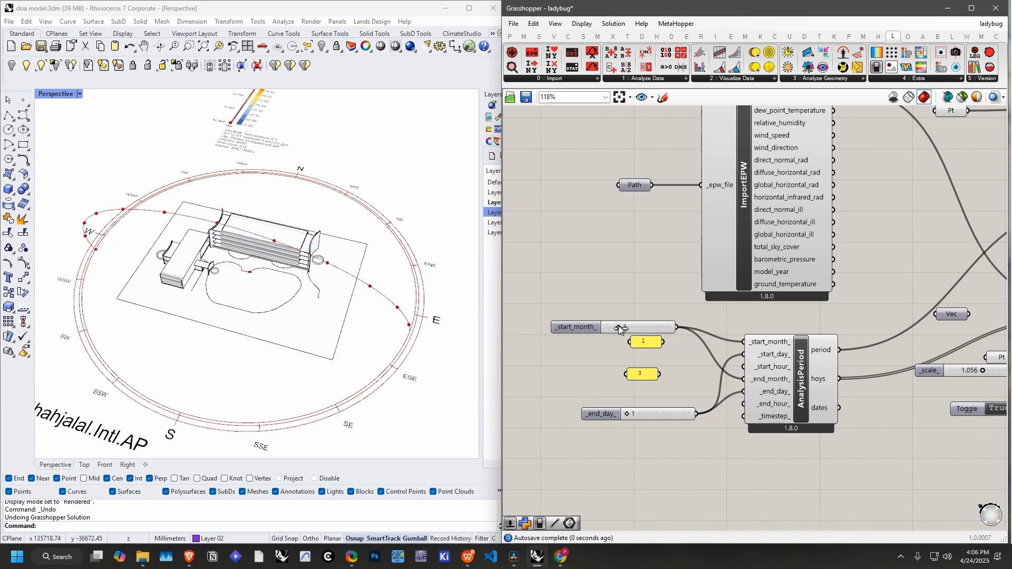
pyautogui.moveTo(628, 414); pyautogui.dragTo(695, 415)
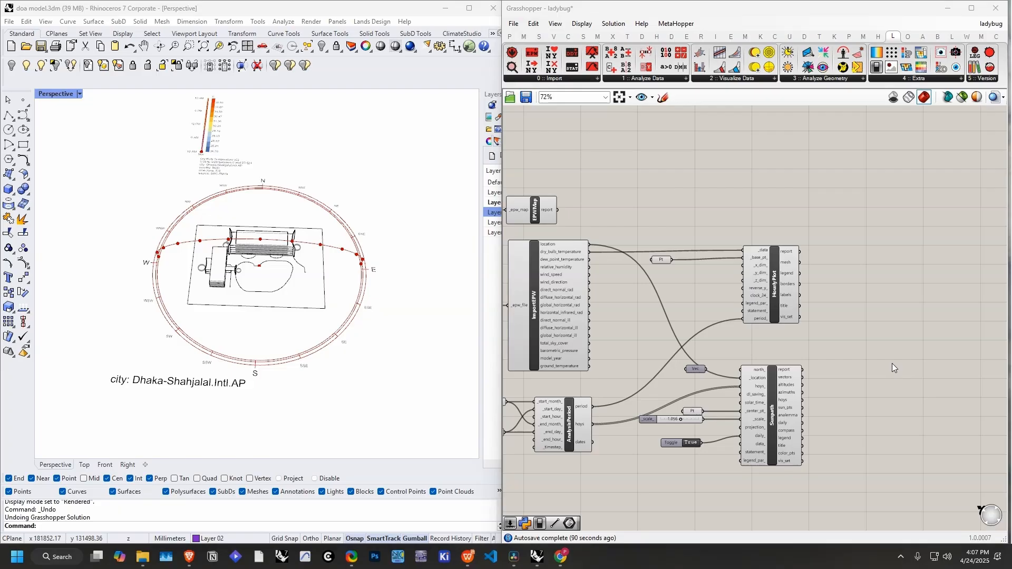
# Step: Place an LB Radiation Dome component above HourlyPlot and check the description of its _sky_mtx input
pyautogui.click(740, 79)
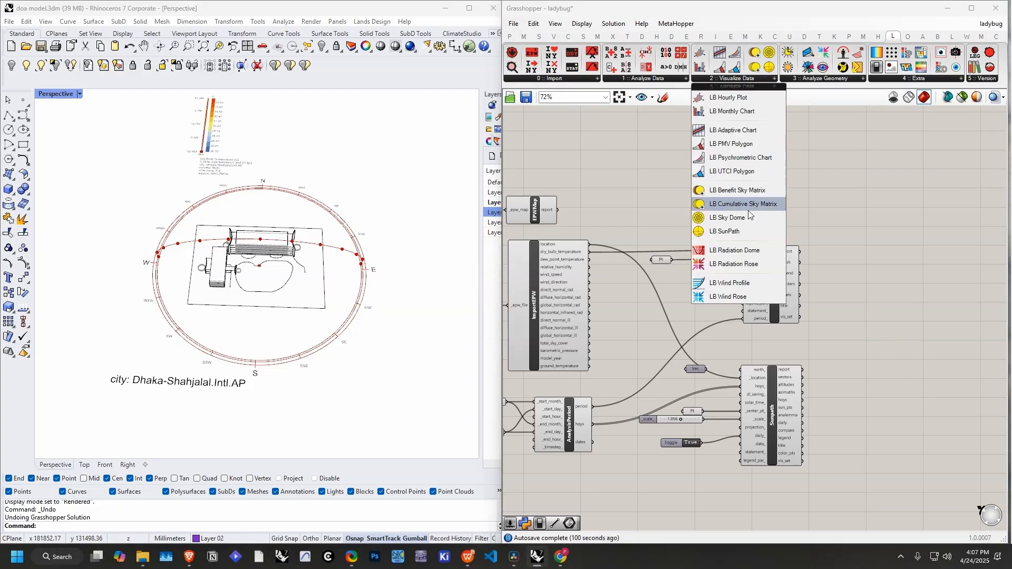
pyautogui.click(748, 254)
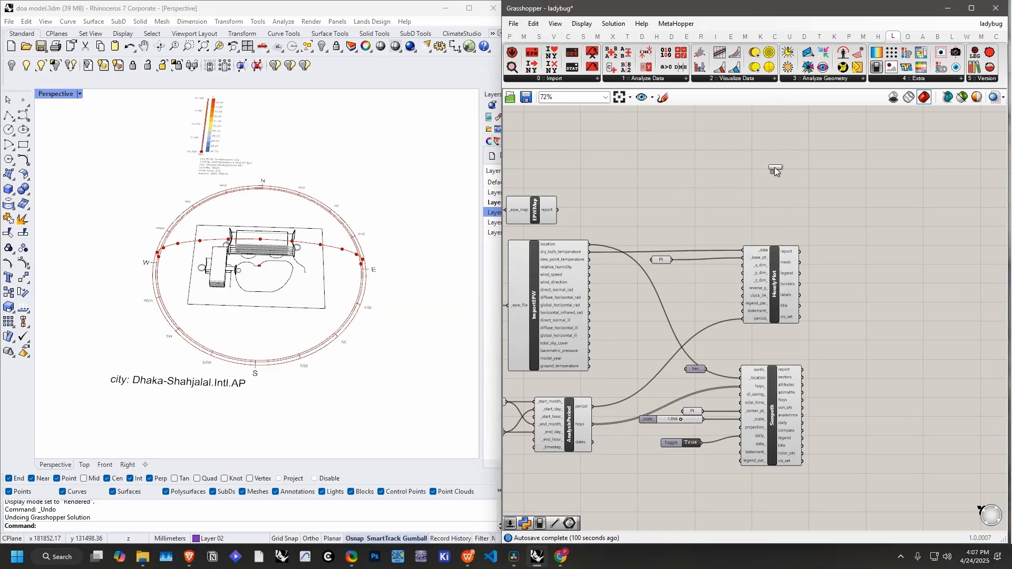
pyautogui.click(780, 147)
pyautogui.moveTo(780, 147); pyautogui.dragTo(785, 255, button='right')
pyautogui.click(776, 257)
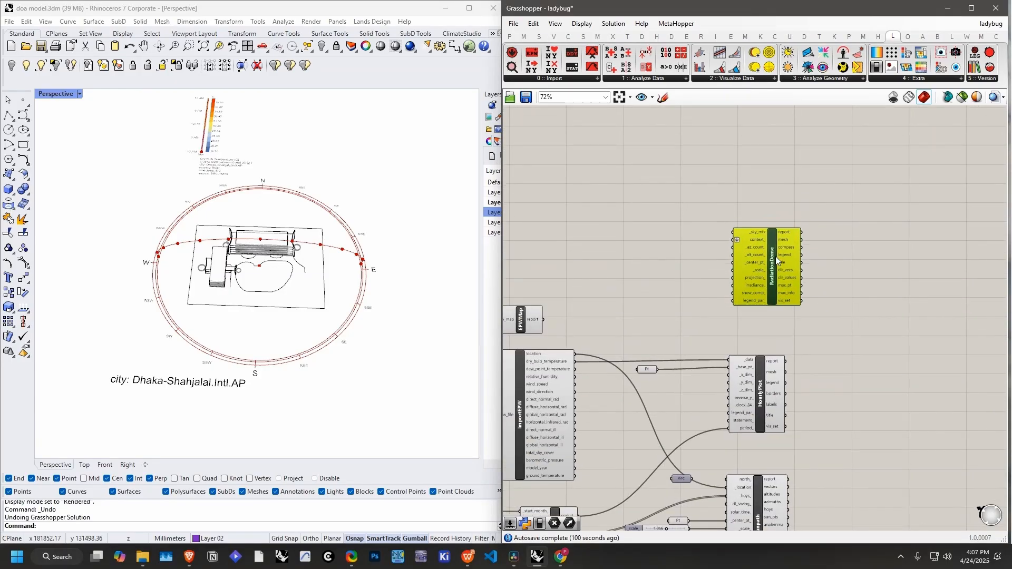
pyautogui.click(887, 227)
pyautogui.scroll(4, 717, 215)
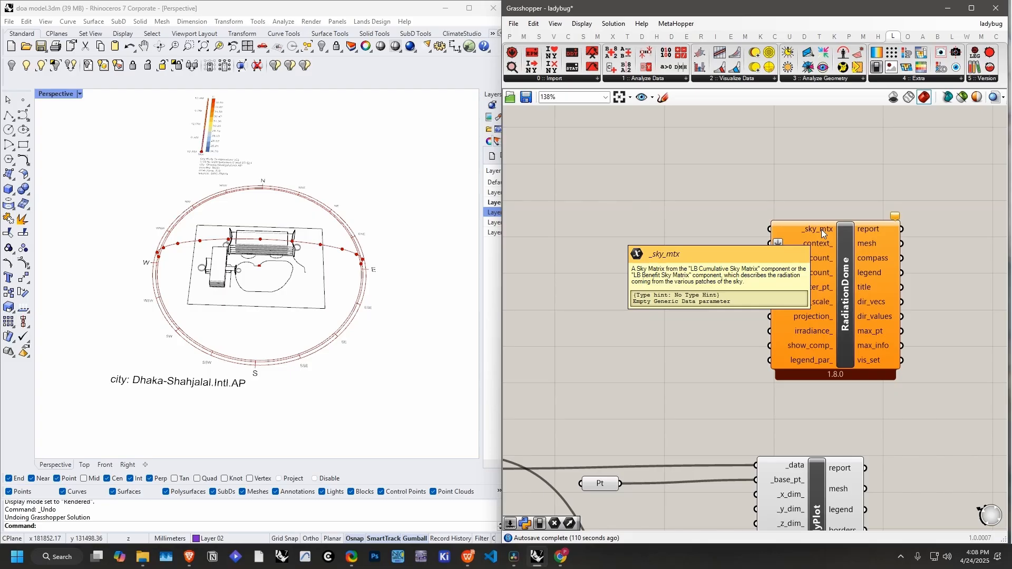
# Step: Add an LB Cumulative Sky Matrix component on the input side of RadiationDome
pyautogui.click(744, 80)
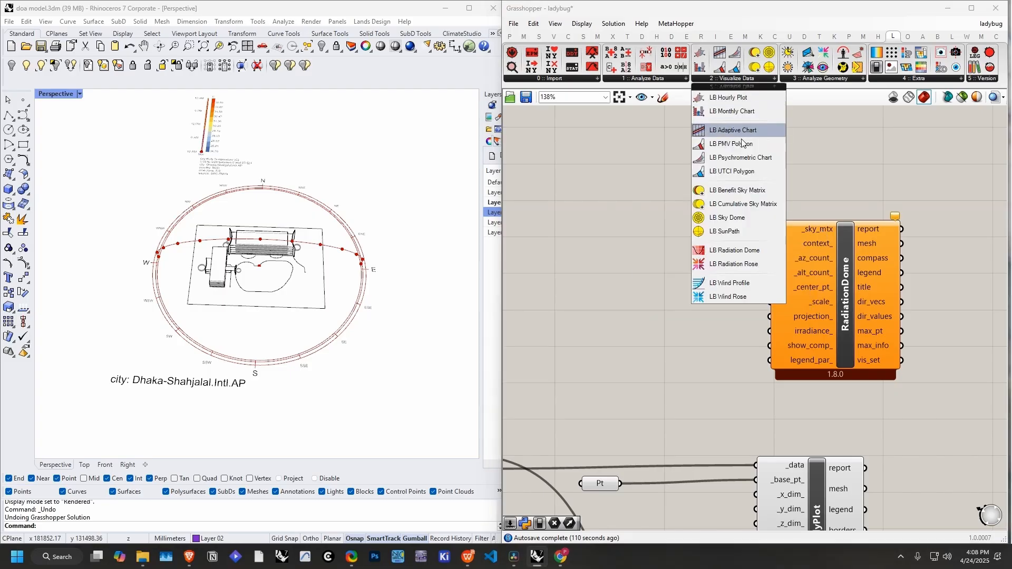
pyautogui.click(736, 206)
pyautogui.click(702, 249)
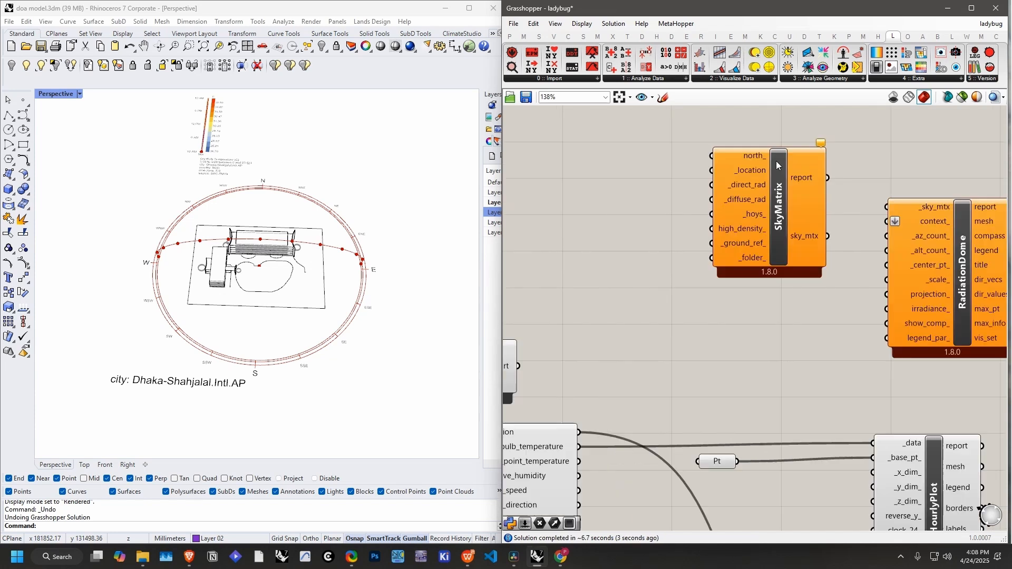
# Step: Connect ImportEPW's location, direct_normal_rad and diffuse_horizontal_rad outputs to SkyMatrix's _location, _direct_rad and _diffuse_rad inputs
pyautogui.moveTo(795, 211); pyautogui.dragTo(836, 218, button='right')
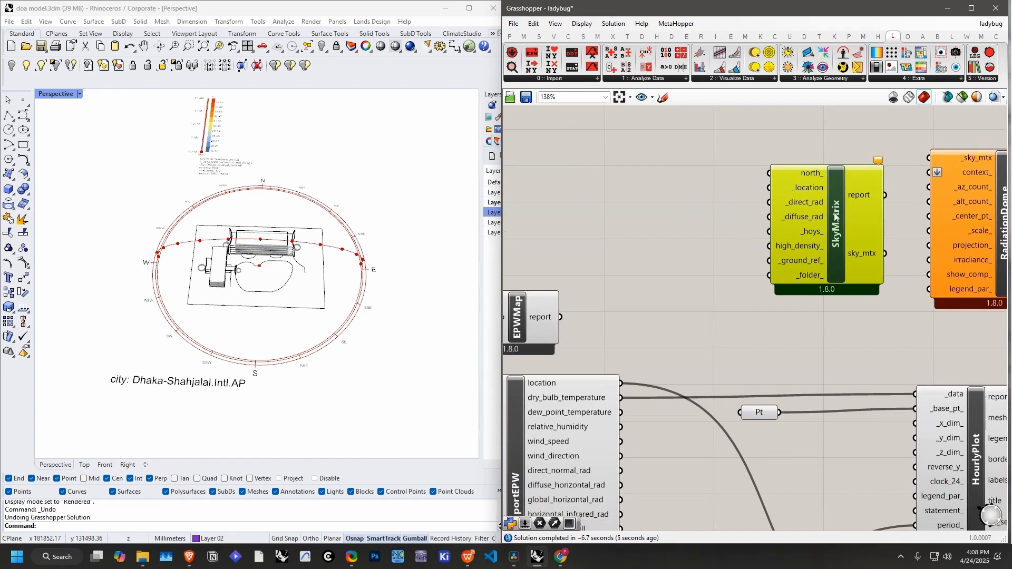
pyautogui.moveTo(811, 176)
pyautogui.moveTo(773, 194)
pyautogui.moveTo(773, 193); pyautogui.dragTo(622, 382)
pyautogui.moveTo(847, 233); pyautogui.dragTo(902, 177, button='right')
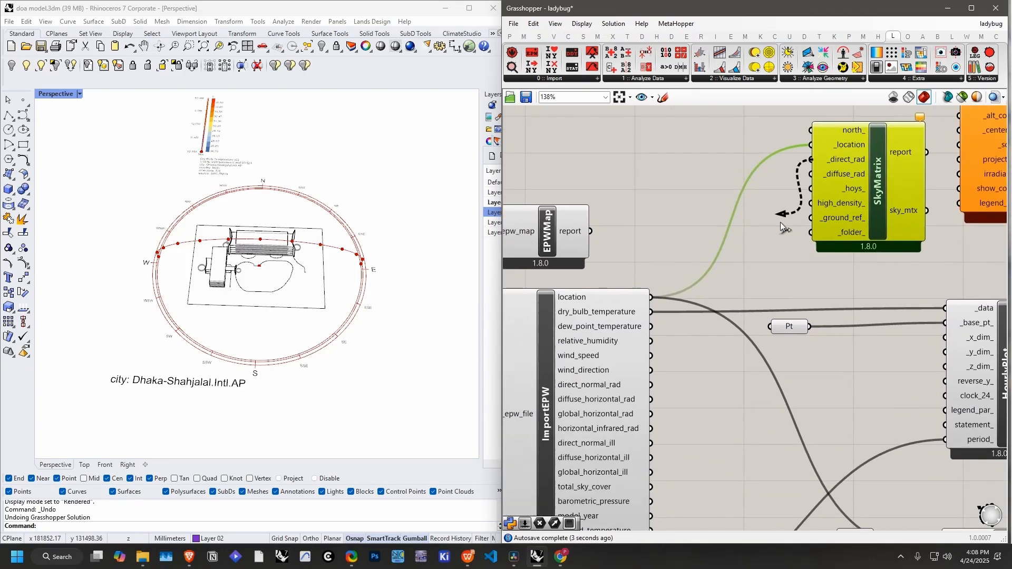
pyautogui.moveTo(783, 227); pyautogui.dragTo(639, 389)
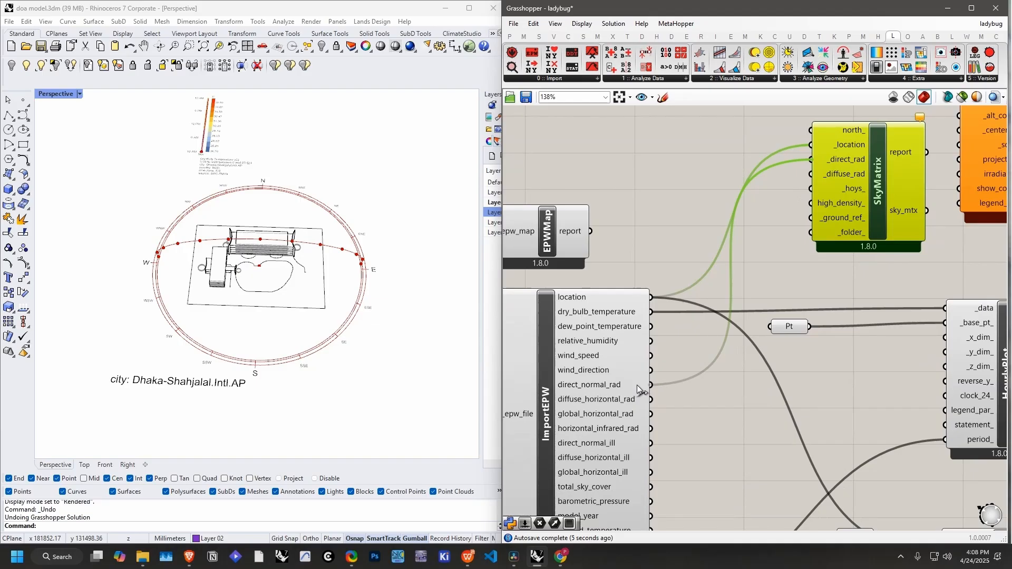
pyautogui.moveTo(686, 357)
pyautogui.mouseDown(button='right')
pyautogui.moveTo(680, 338)
pyautogui.moveTo(677, 353)
pyautogui.mouseUp(button='right')
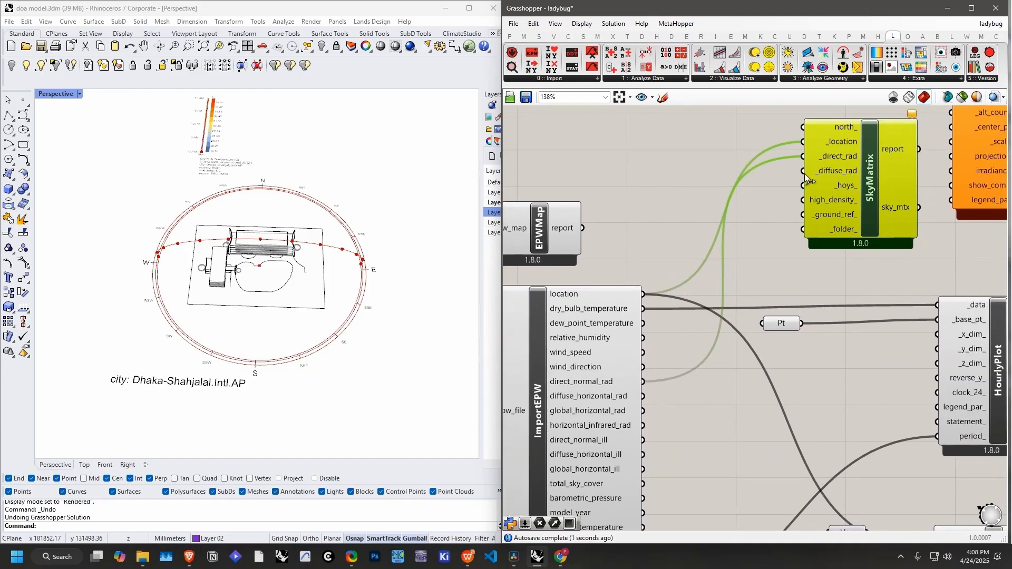
pyautogui.moveTo(807, 178); pyautogui.dragTo(644, 397)
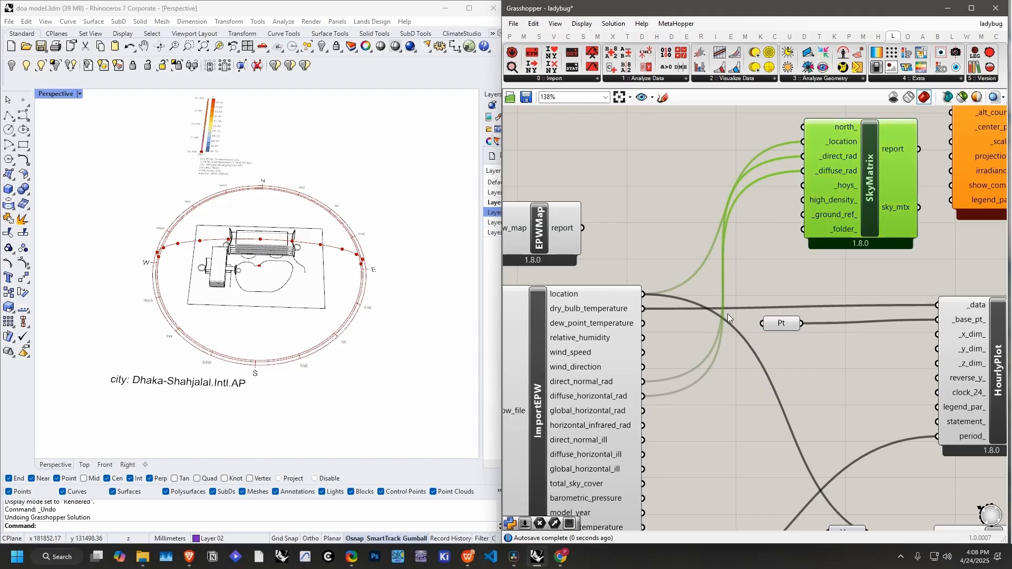
# Step: Connect SkyMatrix's sky_mtx output to RadiationDome's _sky_mtx input and space the two components apart
pyautogui.moveTo(768, 242); pyautogui.dragTo(632, 321, button='right')
pyautogui.moveTo(718, 254); pyautogui.dragTo(689, 176)
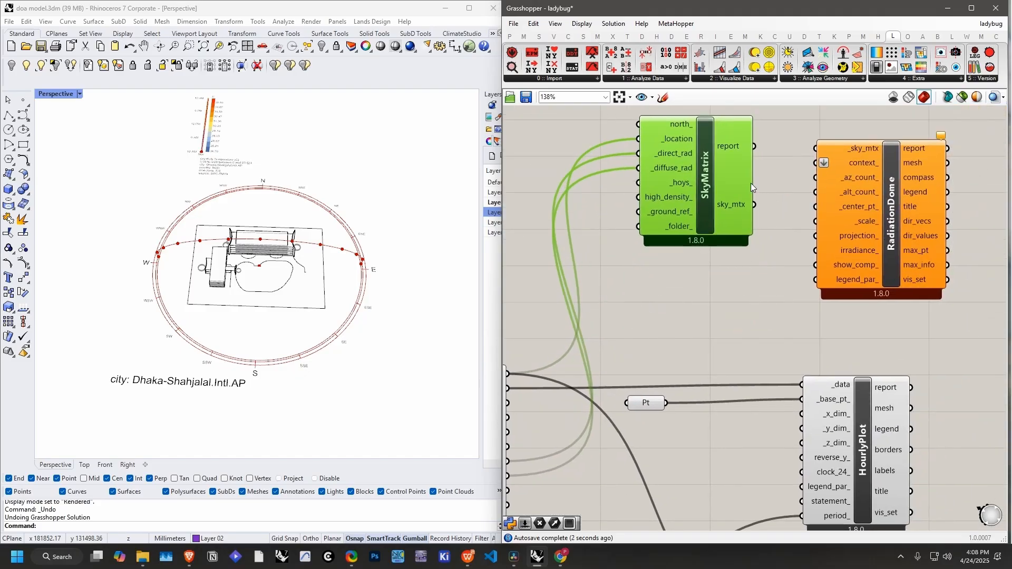
pyautogui.moveTo(751, 182); pyautogui.dragTo(646, 235, button='right')
pyautogui.moveTo(723, 259); pyautogui.dragTo(795, 266)
pyautogui.moveTo(600, 228); pyautogui.dragTo(688, 187)
pyautogui.moveTo(737, 218); pyautogui.dragTo(782, 208)
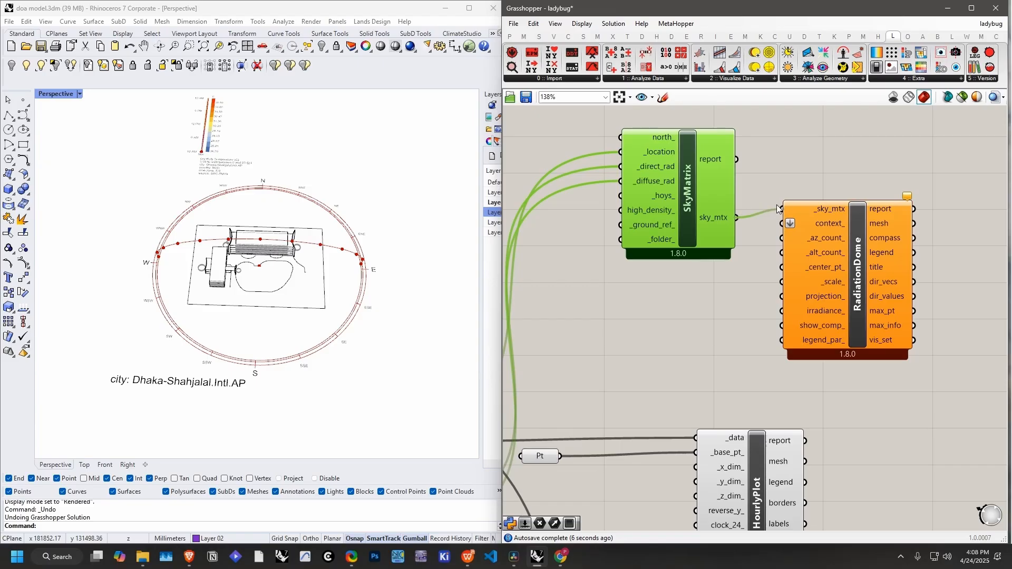
pyautogui.moveTo(869, 255); pyautogui.dragTo(914, 264)
pyautogui.moveTo(361, 216); pyautogui.dragTo(413, 119, button='right')
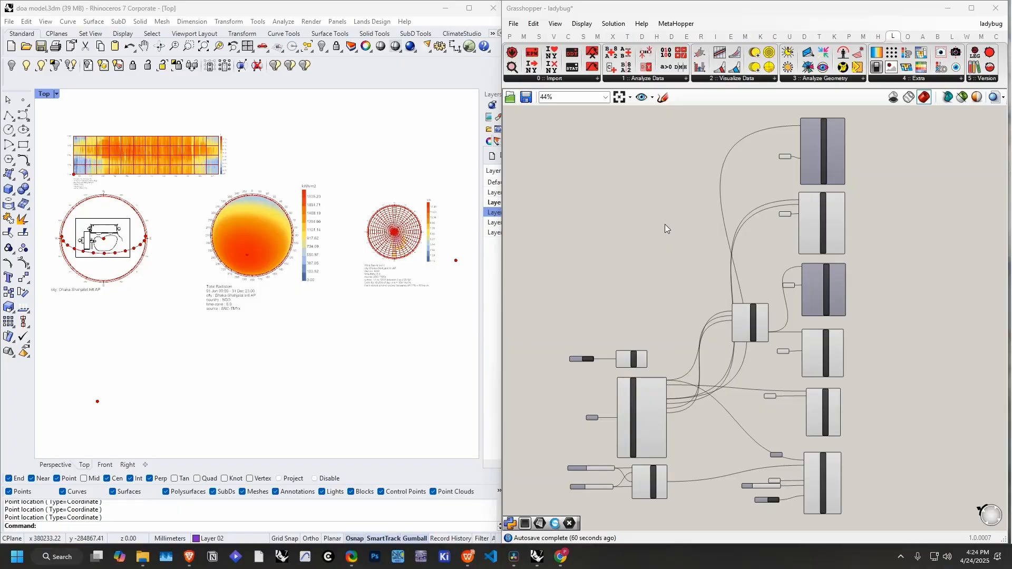
# Step: Place an LB Psychrometric Chart component between ImportEPW and HourlyPlot
pyautogui.click(731, 78)
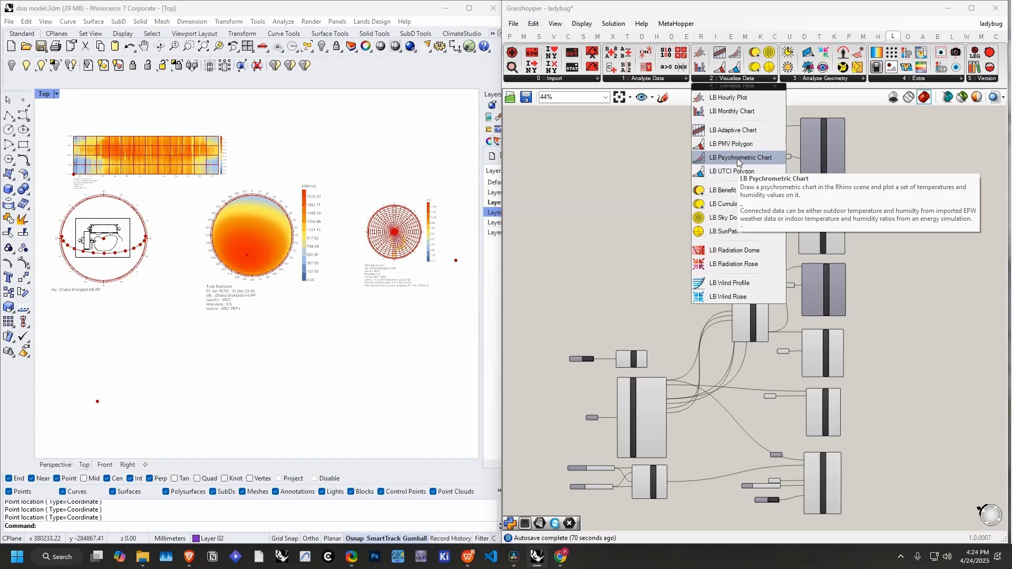
pyautogui.moveTo(738, 158); pyautogui.dragTo(710, 426)
pyautogui.scroll(4, 711, 426)
pyautogui.moveTo(710, 413); pyautogui.dragTo(697, 295, button='right')
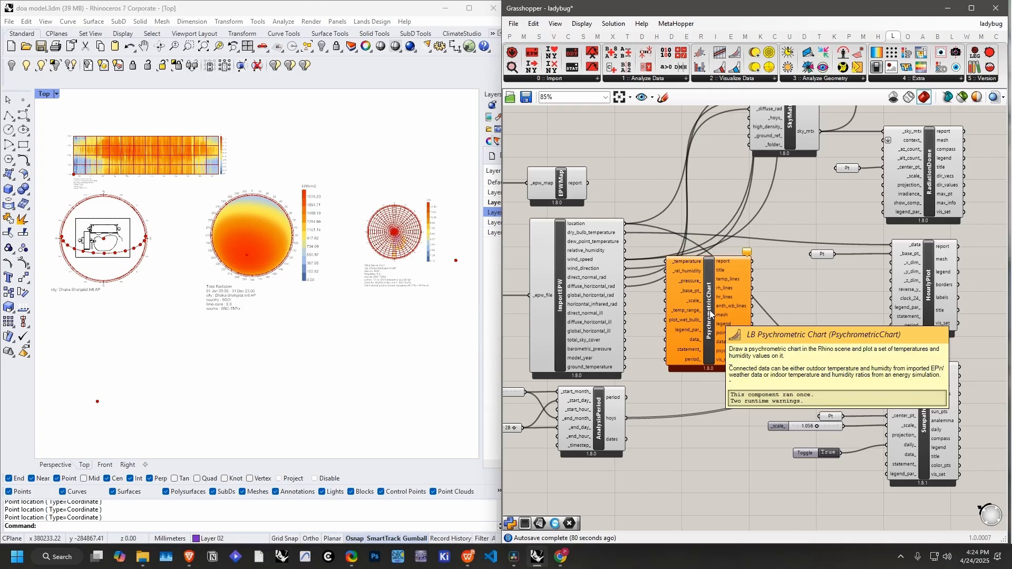
# Step: Connect ImportEPW's dry_bulb_temperature, relative_humidity and barometric_pressure outputs to PsychrometricChart's _temperature, _rel_humidity and _pressure_ inputs
pyautogui.moveTo(686, 264)
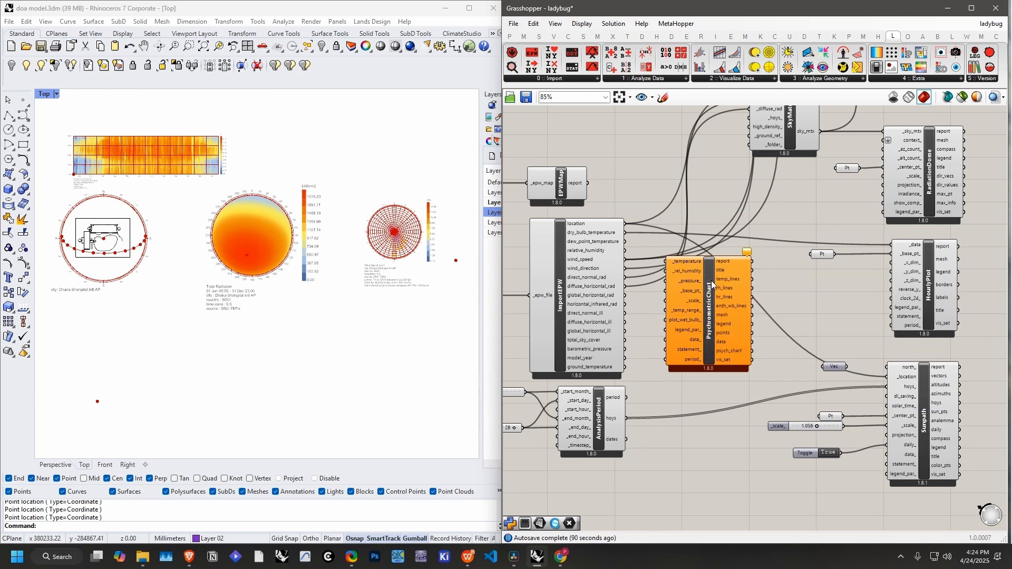
pyautogui.moveTo(711, 281); pyautogui.dragTo(631, 232)
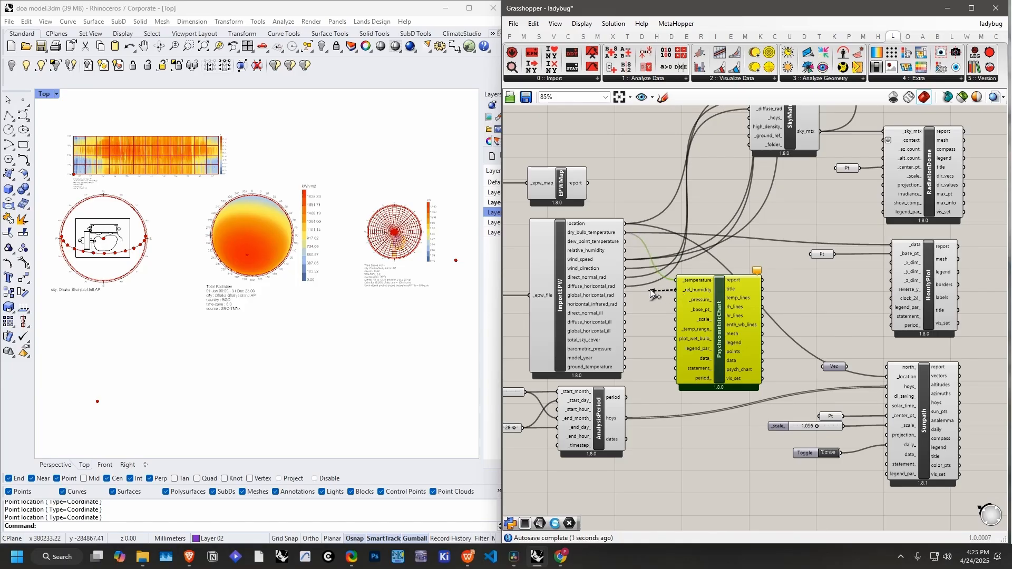
pyautogui.moveTo(637, 252); pyautogui.dragTo(627, 249)
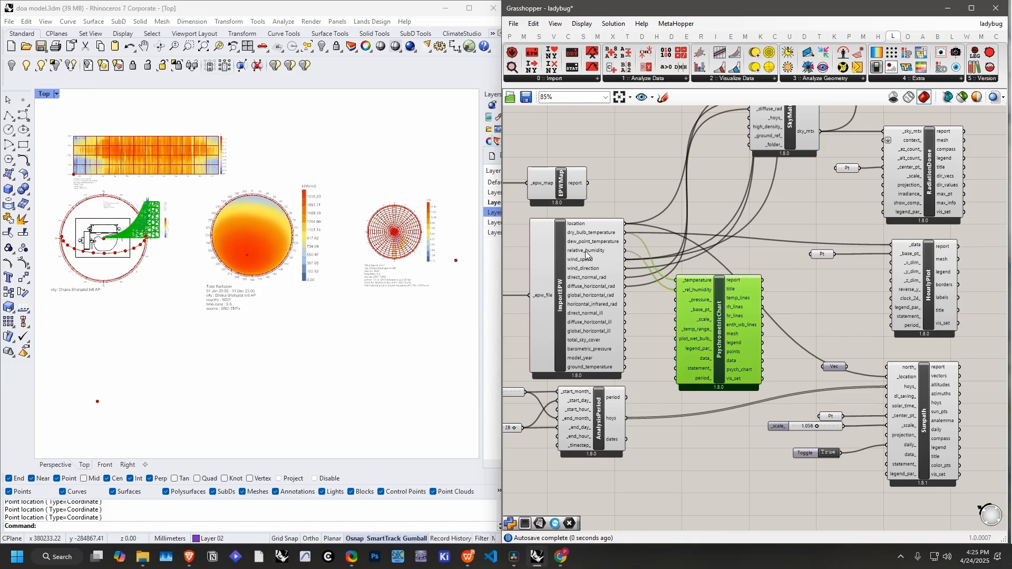
pyautogui.moveTo(720, 313); pyautogui.dragTo(628, 351)
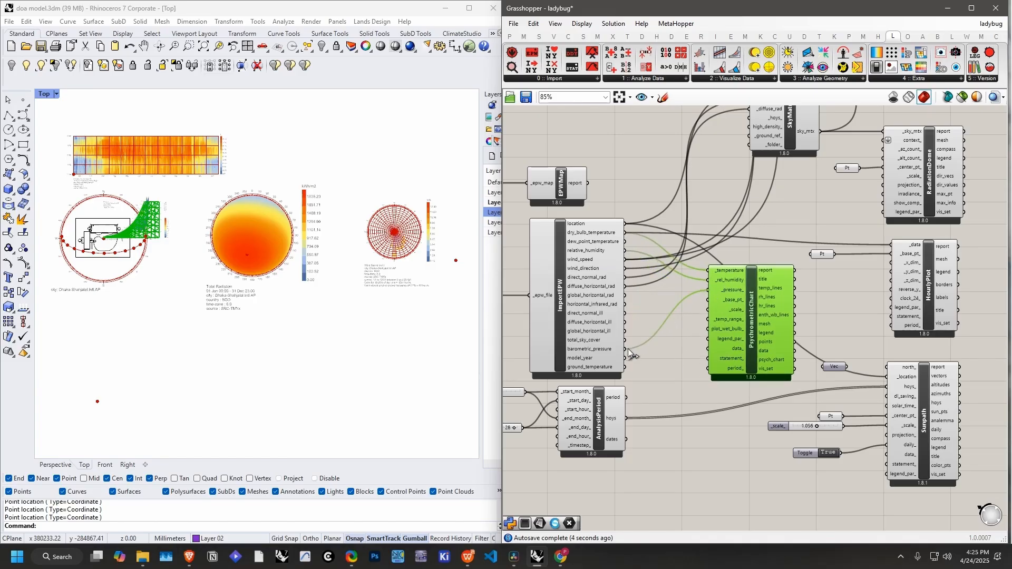
pyautogui.moveTo(751, 303); pyautogui.dragTo(761, 307)
# Step: Give PsychrometricChart's _base_pt_ input a copy of HourlyPlot's Pt parameter, set to one point in the empty area below the radiation dome
pyautogui.scroll(6, 208, 246)
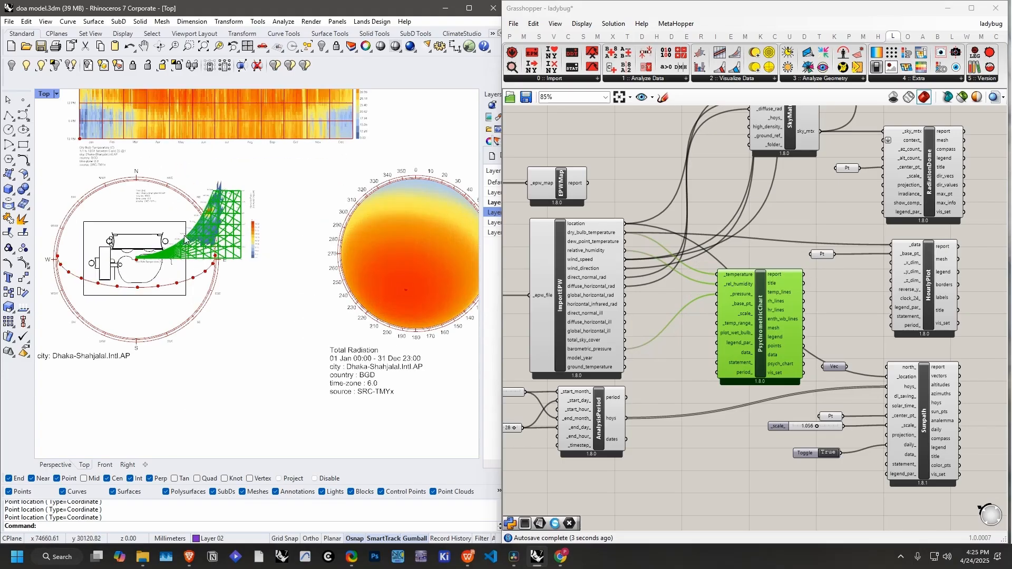
pyautogui.moveTo(209, 245); pyautogui.dragTo(248, 210, button='right')
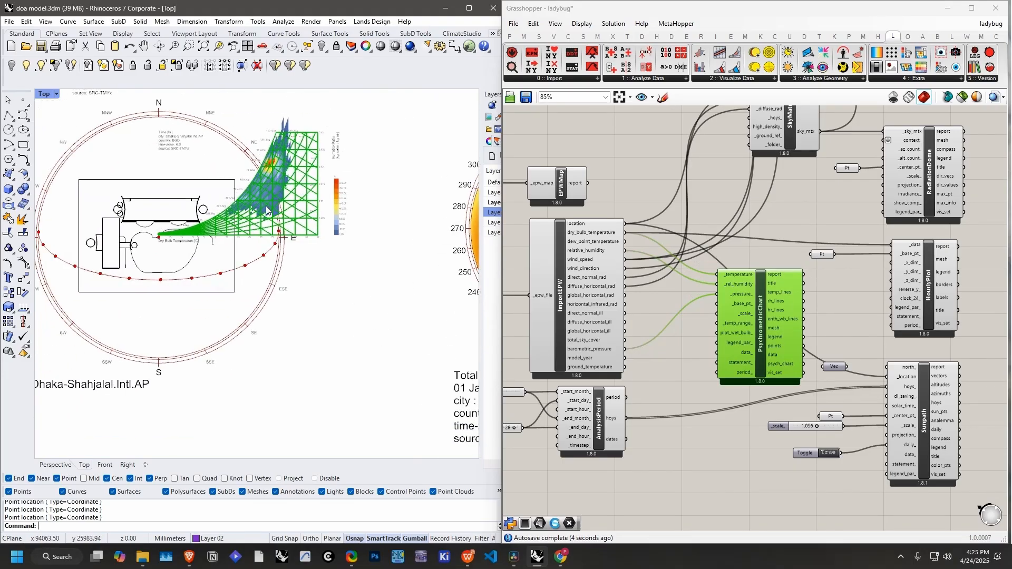
pyautogui.click(820, 255)
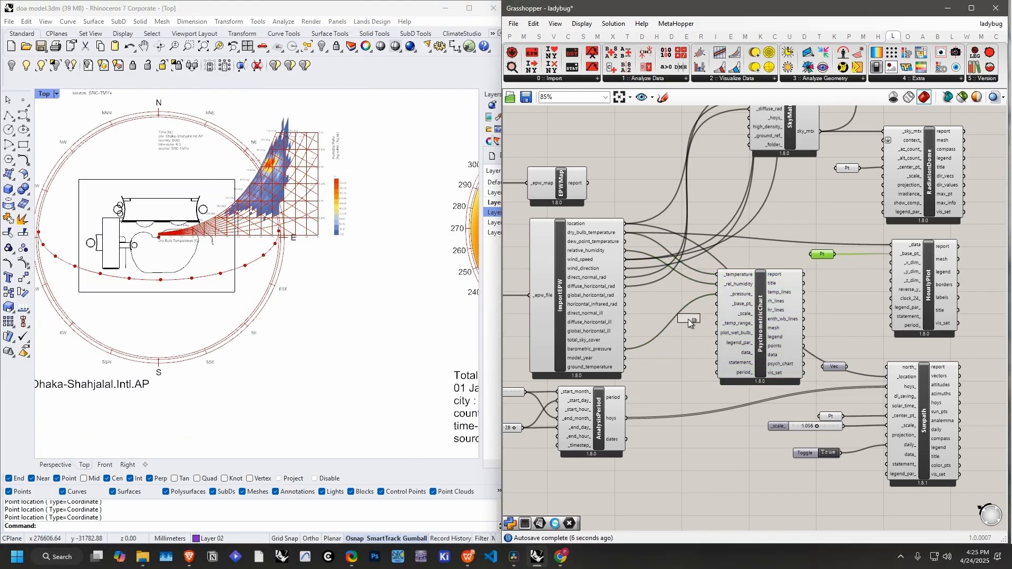
pyautogui.click(690, 322)
pyautogui.rightClick(689, 319)
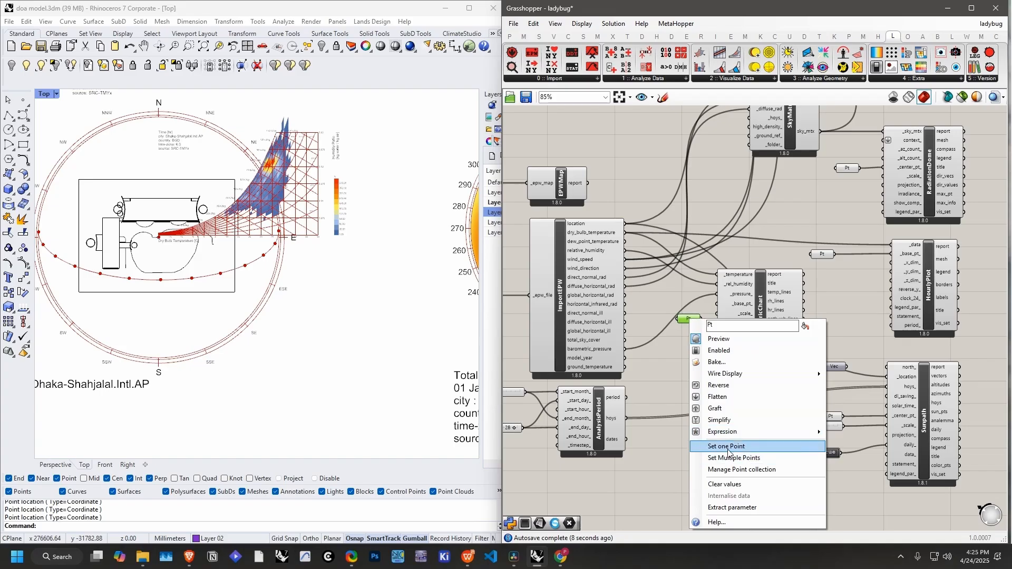
pyautogui.click(728, 447)
pyautogui.scroll(-5, 282, 317)
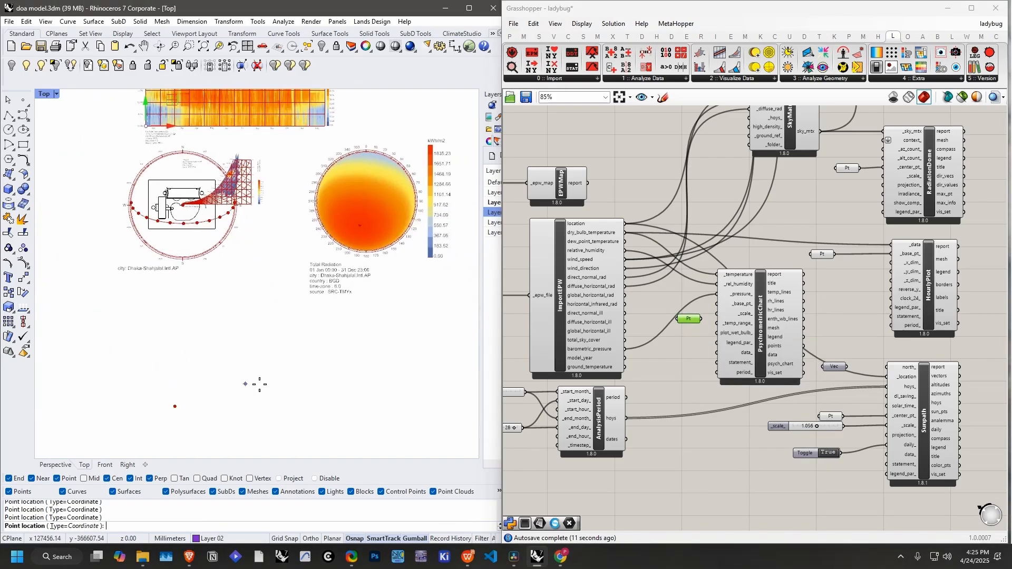
pyautogui.moveTo(372, 406); pyautogui.dragTo(298, 379, button='right')
pyautogui.click(295, 376)
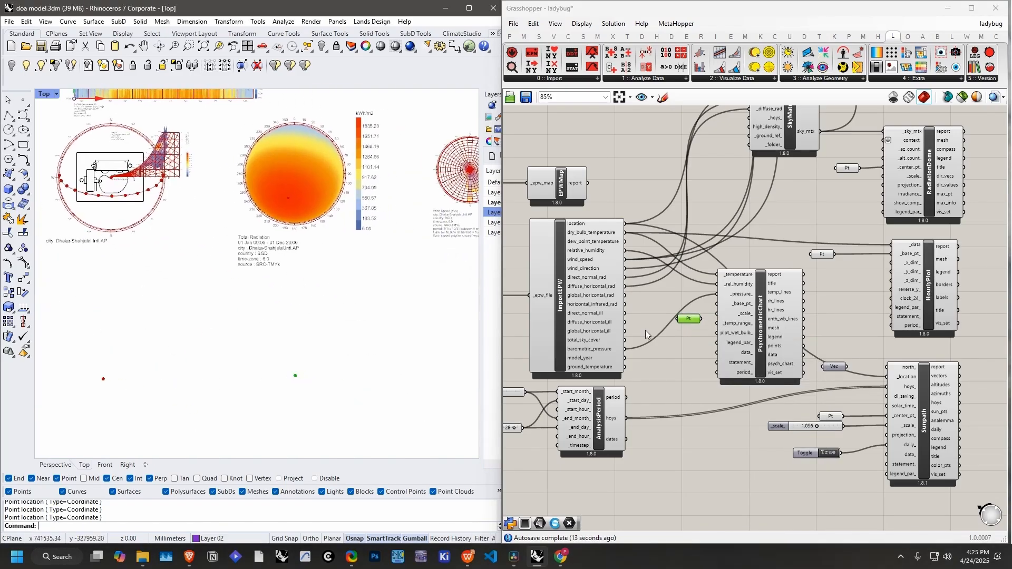
pyautogui.moveTo(701, 319); pyautogui.dragTo(714, 308)
# Step: Examine the relocated psychrometric chart up close in the Top viewport
pyautogui.moveTo(360, 350); pyautogui.dragTo(323, 285, button='right')
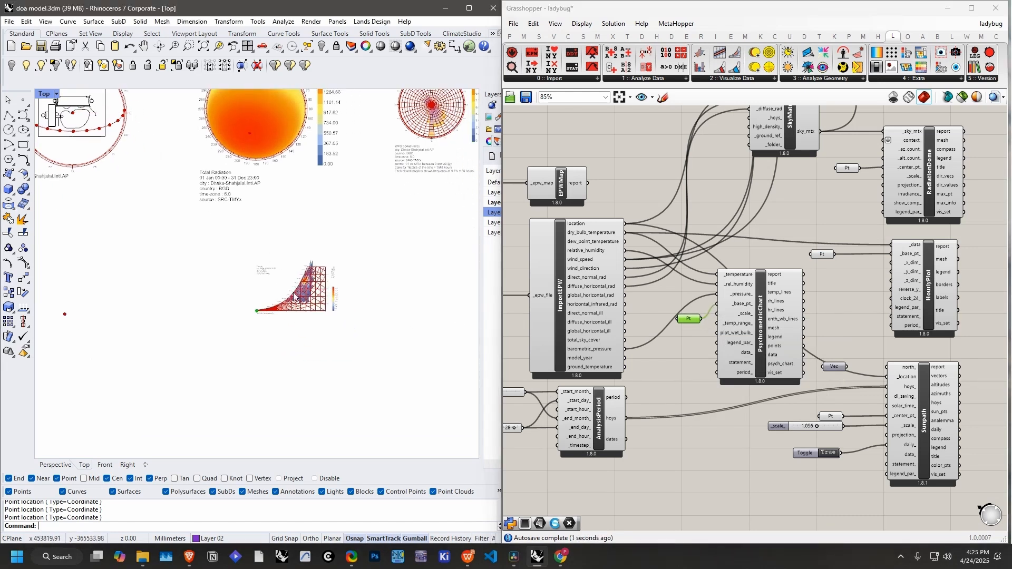
pyautogui.scroll(9, 305, 306)
pyautogui.scroll(4, 307, 309)
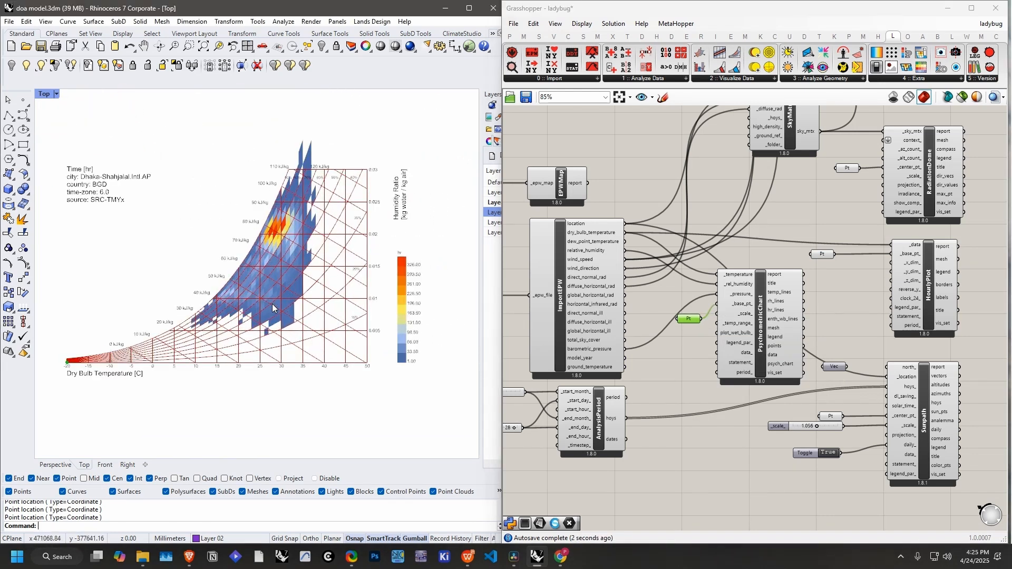
pyautogui.moveTo(299, 305); pyautogui.dragTo(300, 317, button='right')
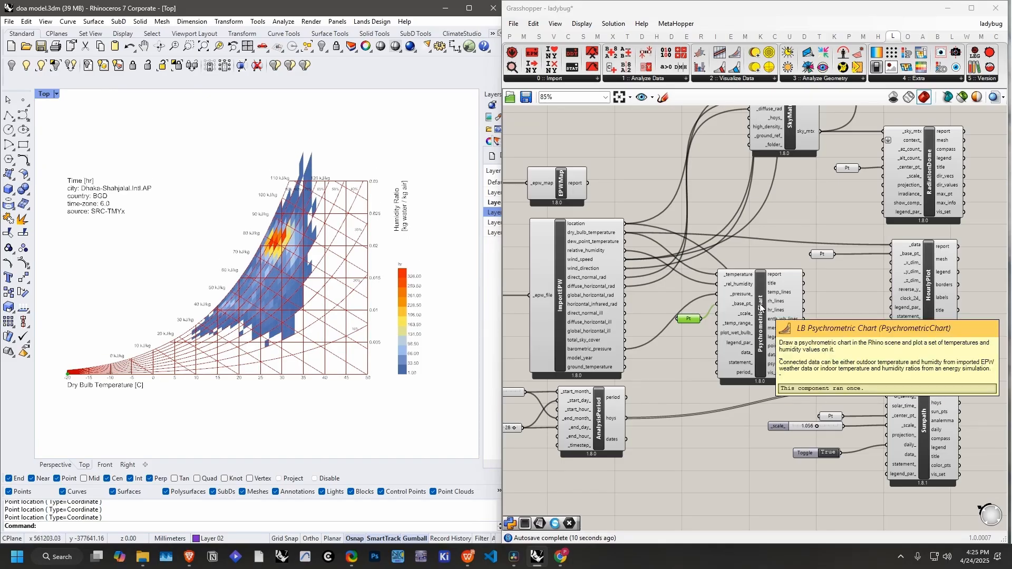
pyautogui.moveTo(761, 308); pyautogui.dragTo(769, 308)
pyautogui.click(843, 305)
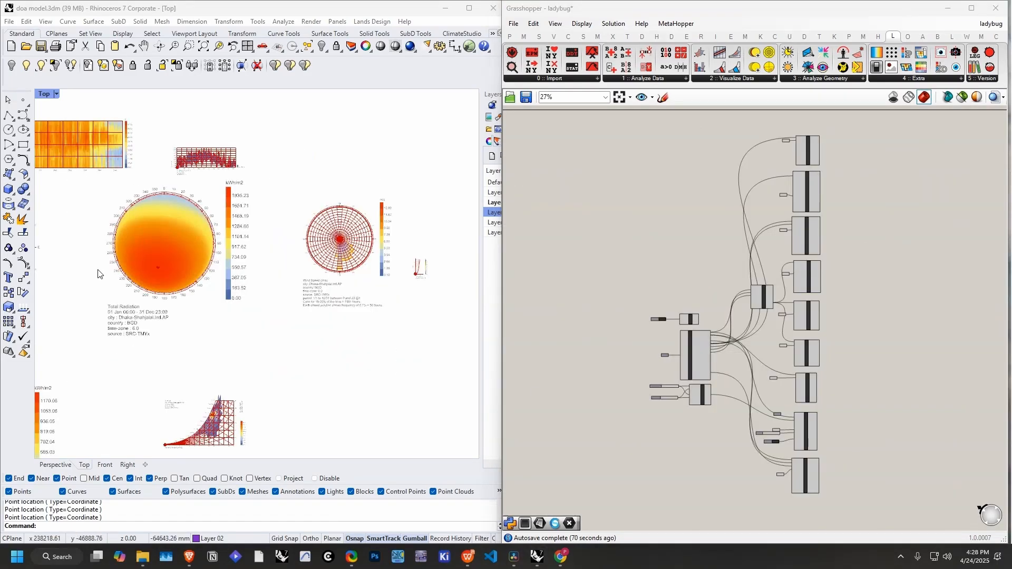
# Step: Review the finished climate diagrams in the Top viewport, including the hourly plot, sun path, radiation dome, wind rose, psychrometric chart and radiation rose
pyautogui.moveTo(147, 265); pyautogui.dragTo(272, 304, button='right')
pyautogui.scroll(-2, 271, 300)
pyautogui.moveTo(192, 316); pyautogui.dragTo(156, 297, button='right')
pyautogui.scroll(8, 149, 271)
pyautogui.scroll(-4, 185, 277)
pyautogui.scroll(-4, 293, 299)
pyautogui.moveTo(301, 304); pyautogui.dragTo(158, 294, button='right')
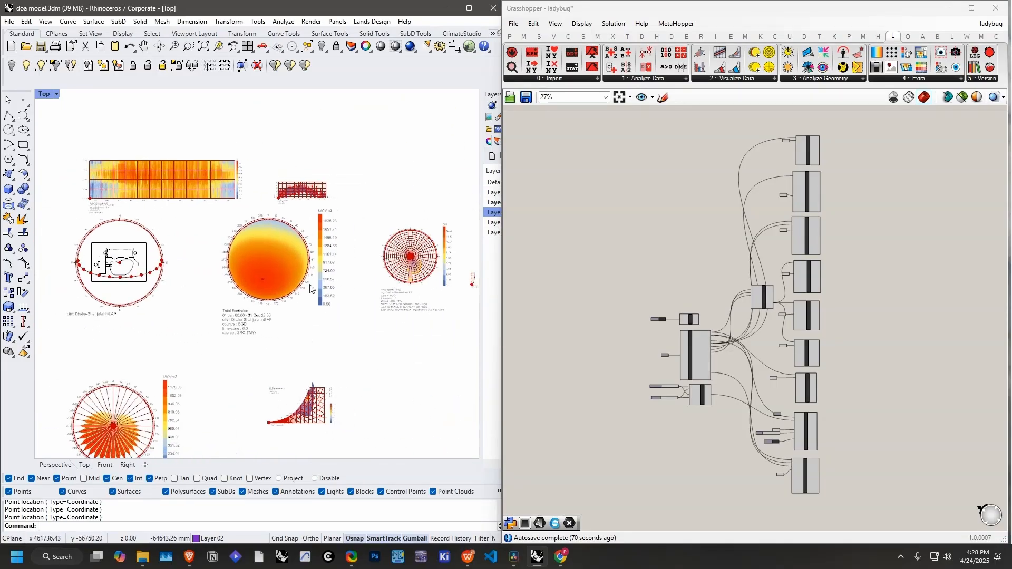
pyautogui.moveTo(323, 282); pyautogui.dragTo(232, 263, button='right')
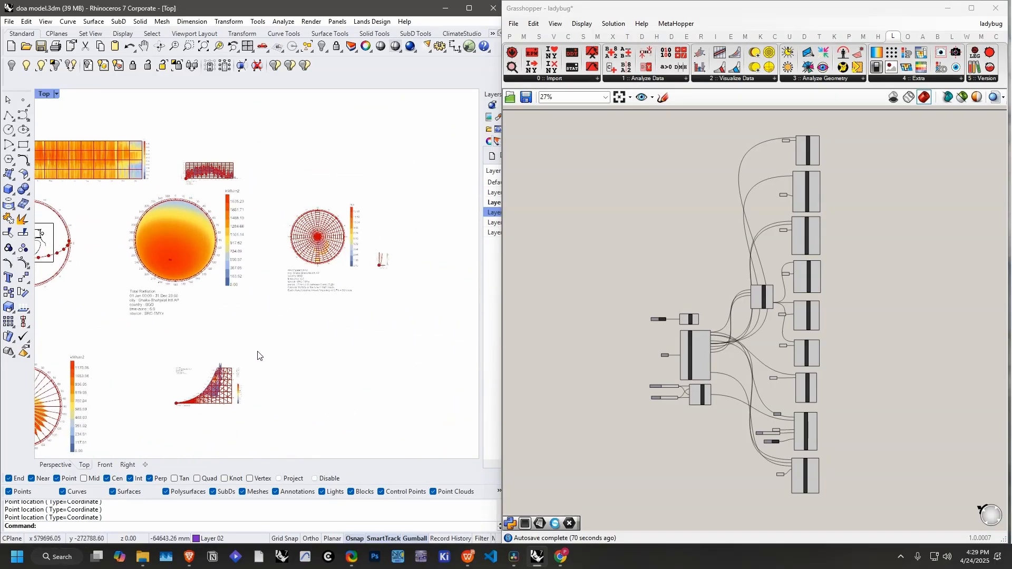
pyautogui.moveTo(243, 347); pyautogui.dragTo(355, 265, button='right')
pyautogui.moveTo(198, 296); pyautogui.dragTo(270, 296, button='right')
pyautogui.scroll(4, 237, 303)
pyautogui.moveTo(237, 331); pyautogui.dragTo(243, 276, button='right')
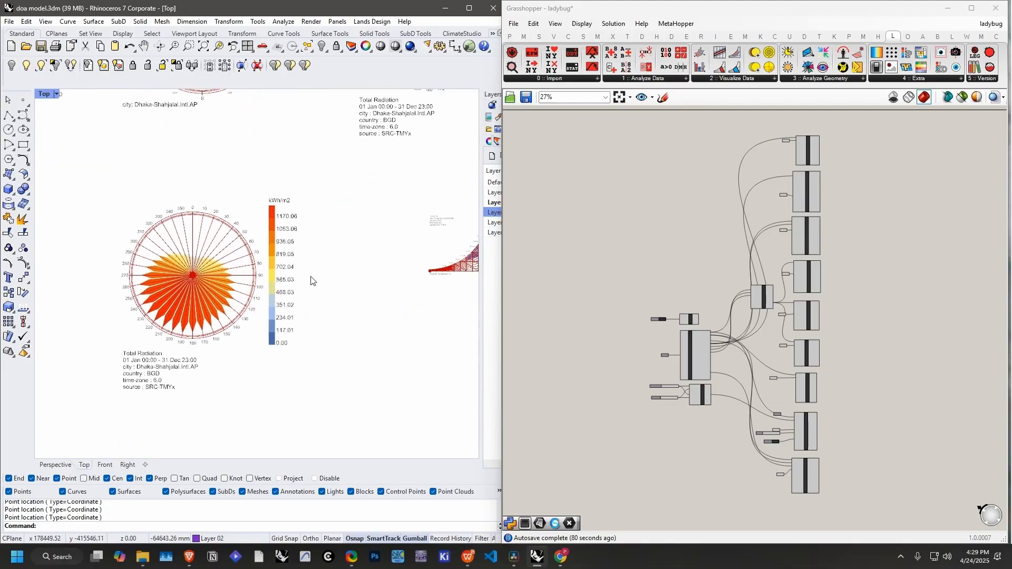
pyautogui.moveTo(310, 275); pyautogui.dragTo(276, 279, button='right')
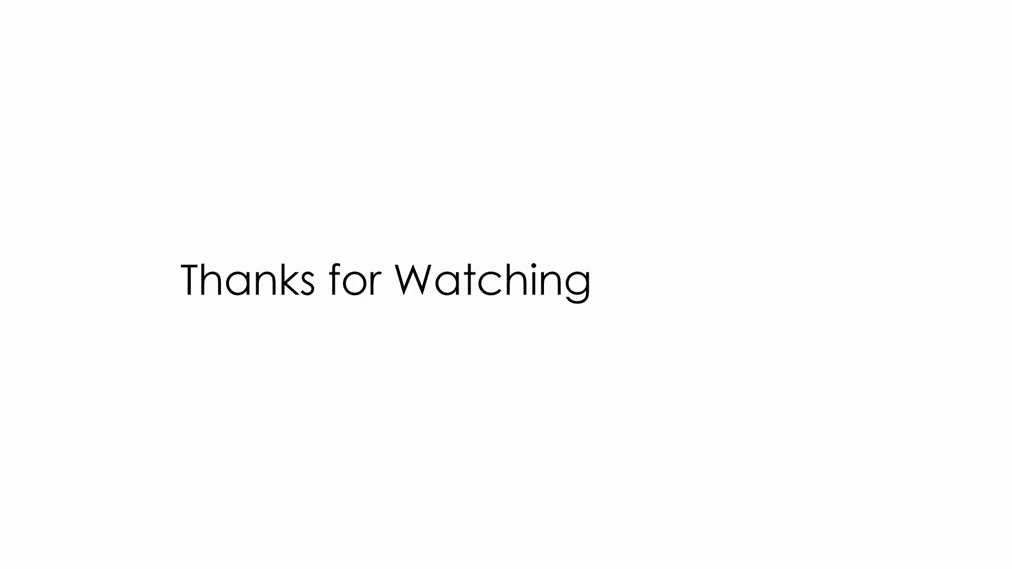